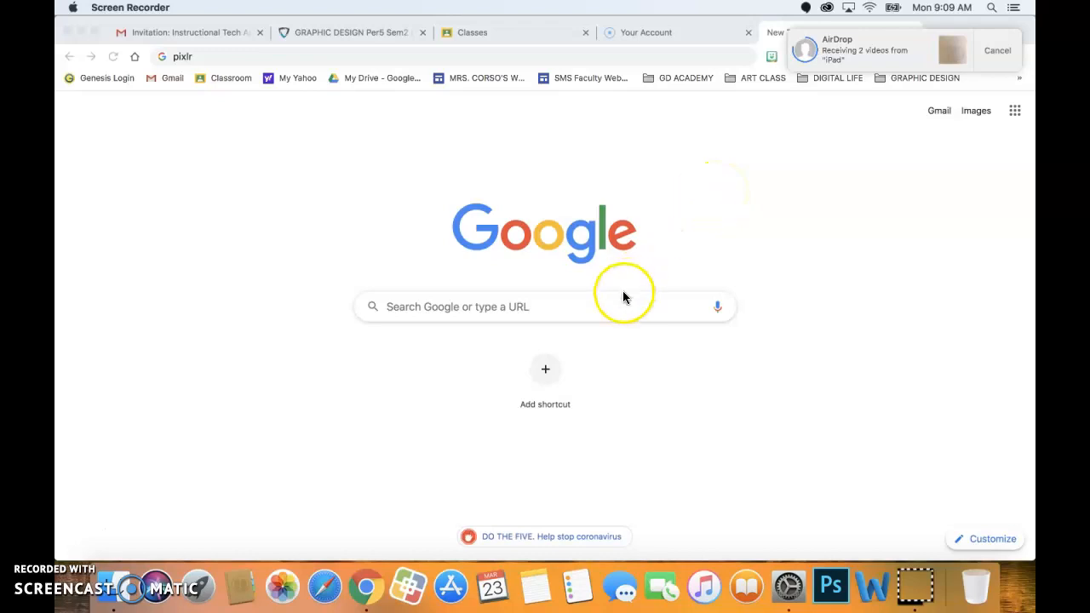
Search Google Images for 'japanese notan' and enlarge the Tes symmetrical notan example.
click(562, 305)
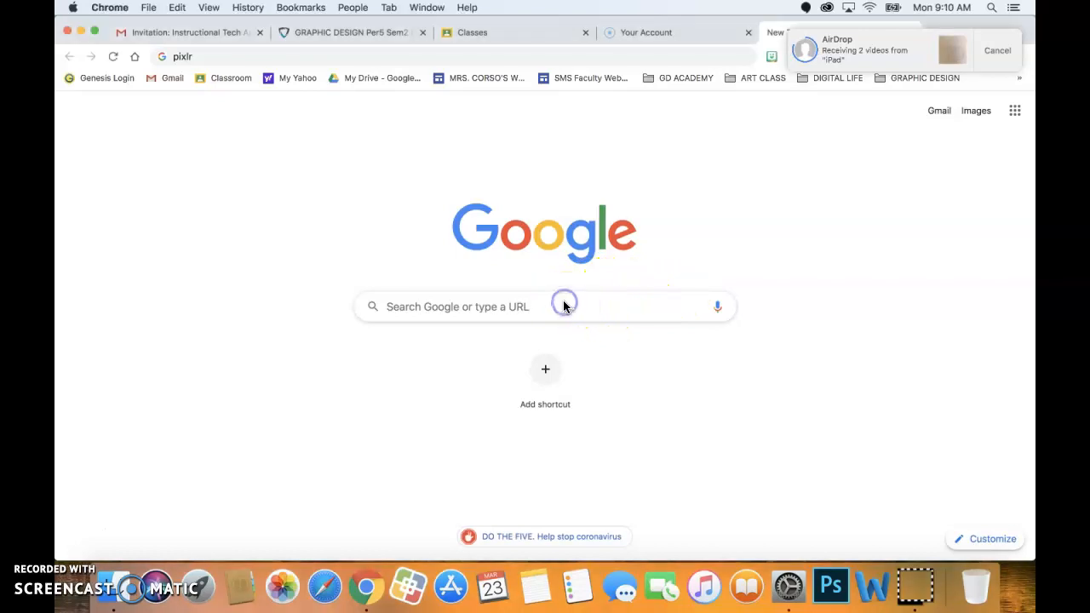
click(474, 307)
text(japanese)
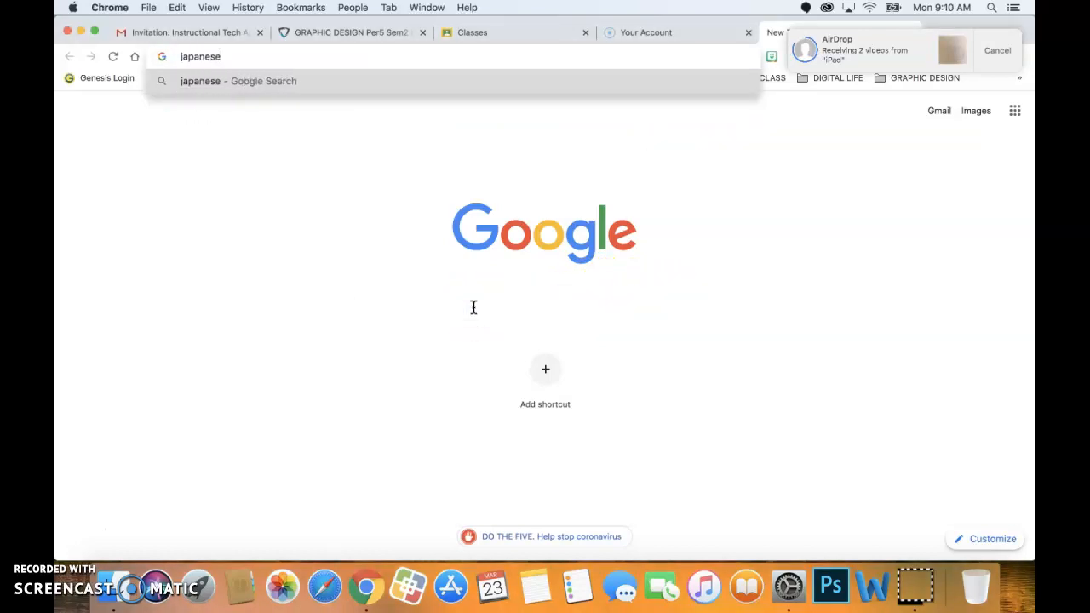
text( notaan)
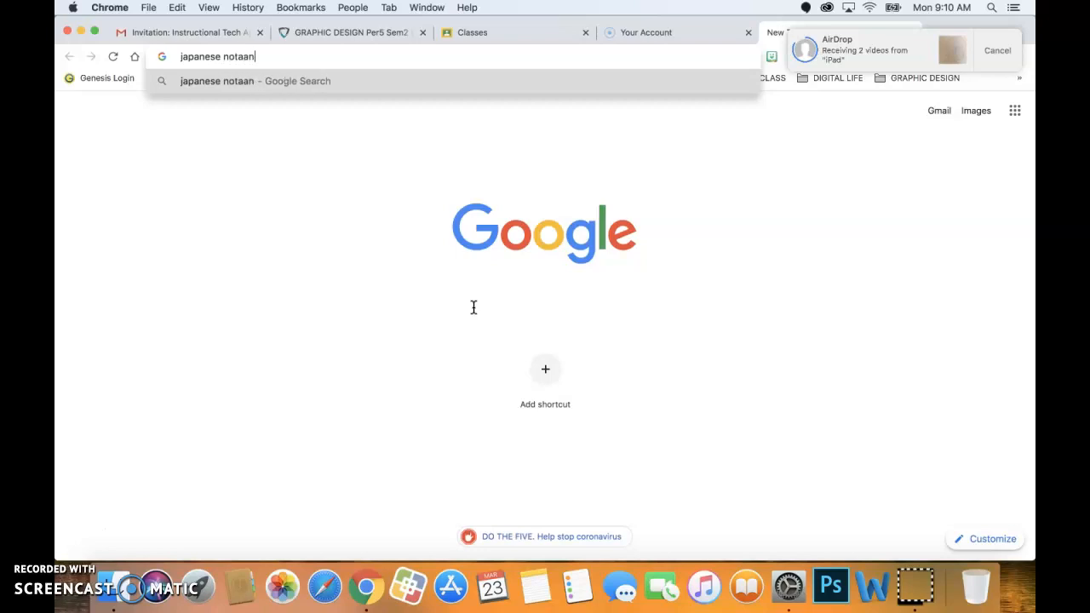
key(Return)
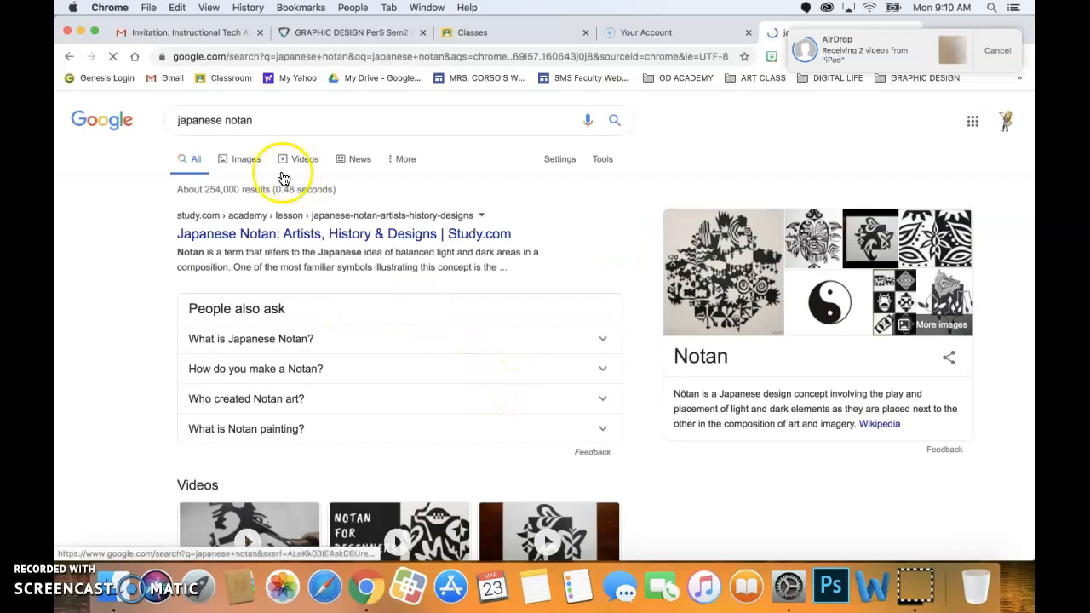
click(241, 158)
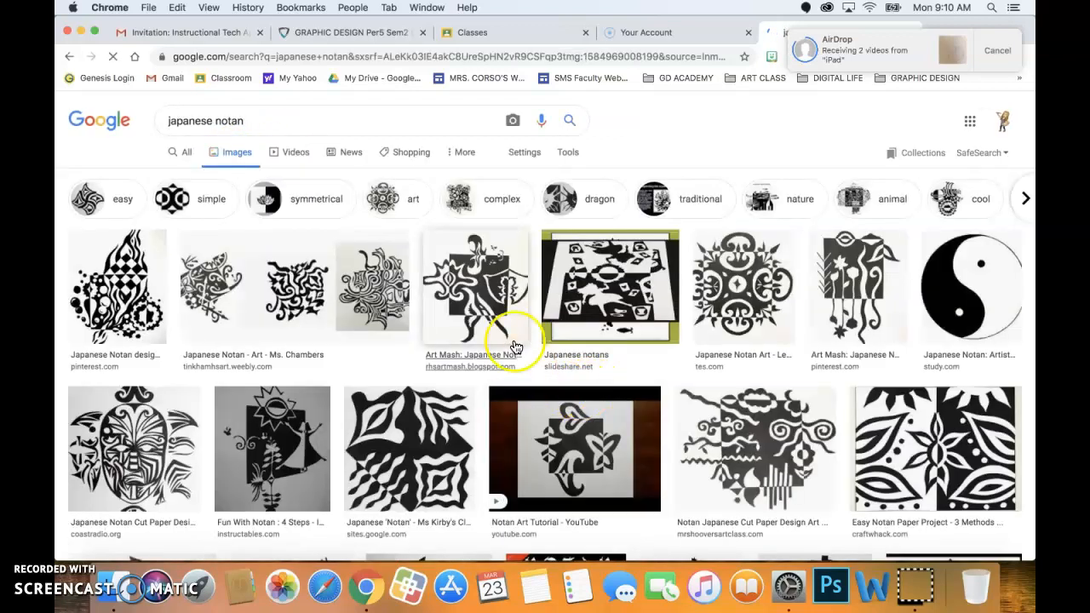
click(742, 309)
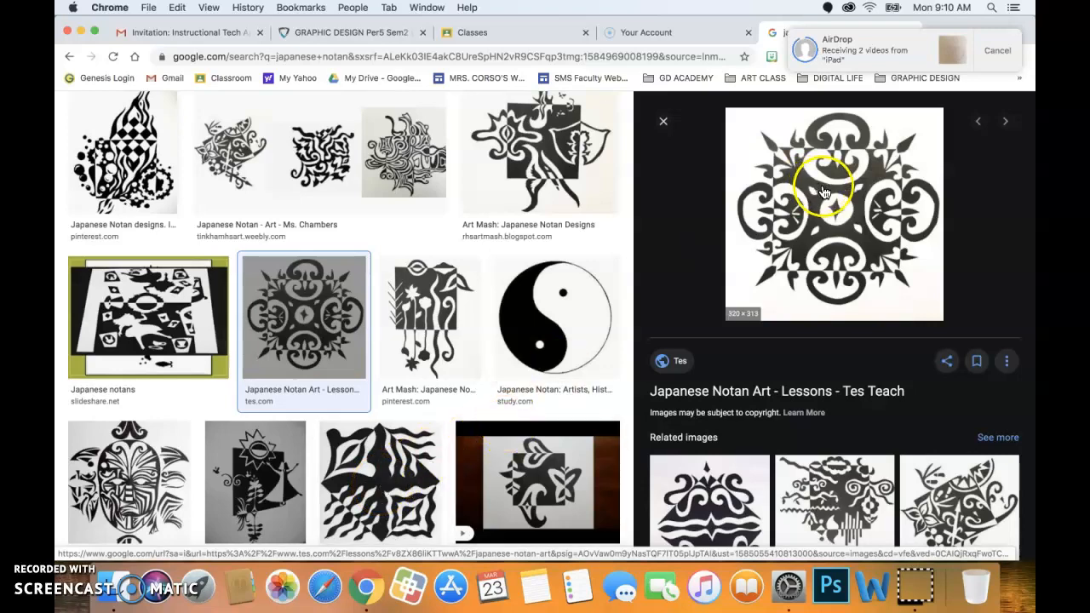
Browse further down the notan image results, dismiss the Downloads window, and return to the top.
scroll(423, 202, down, 10)
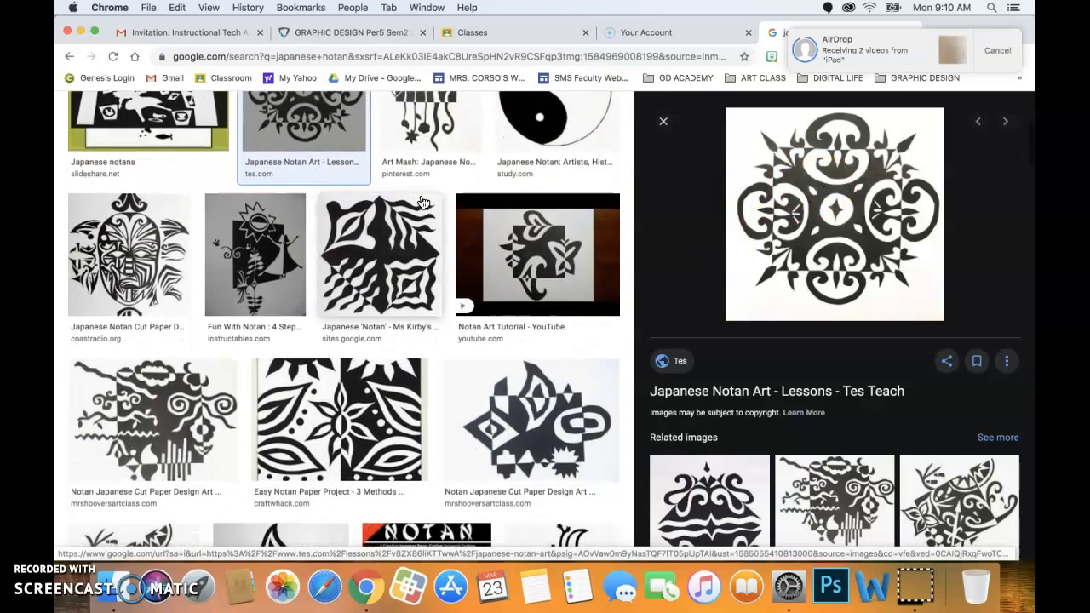
scroll(423, 203, down, 8)
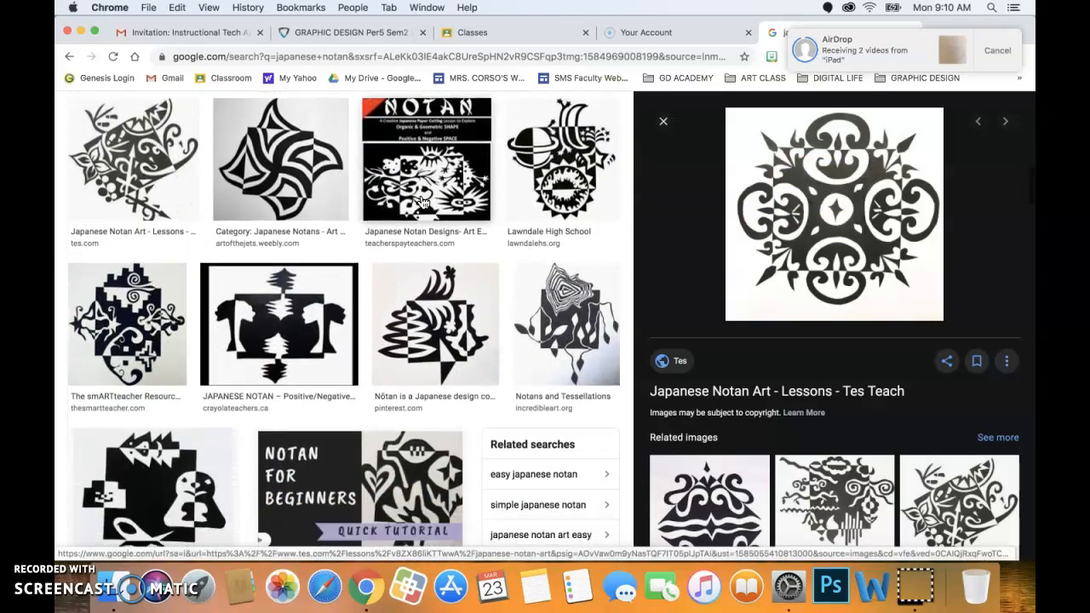
scroll(423, 203, down, 3)
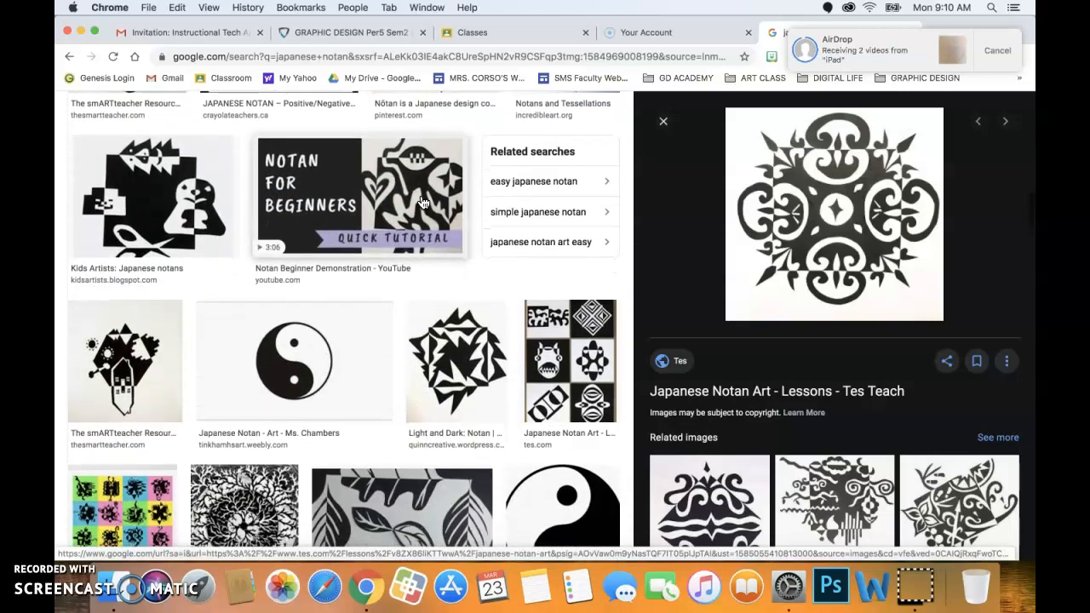
scroll(423, 203, down, 8)
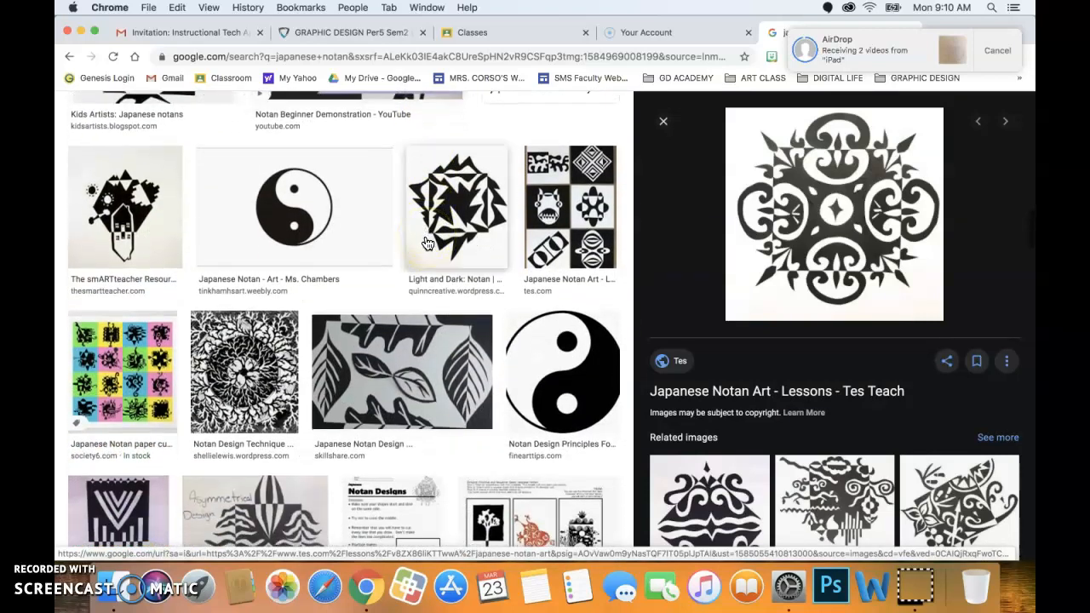
scroll(426, 244, down, 2)
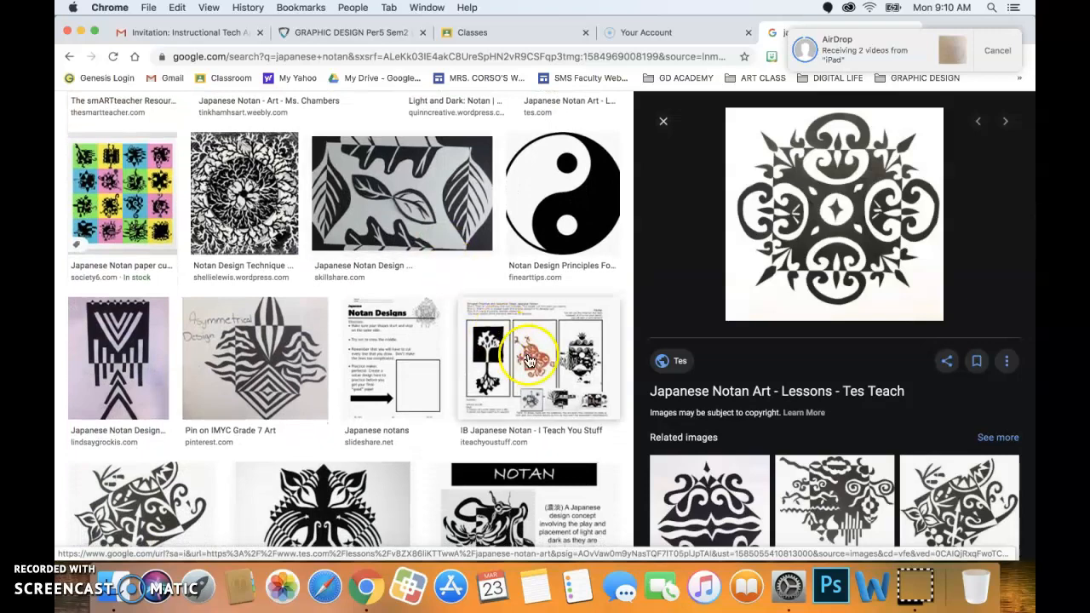
click(532, 365)
scroll(532, 365, down, 9)
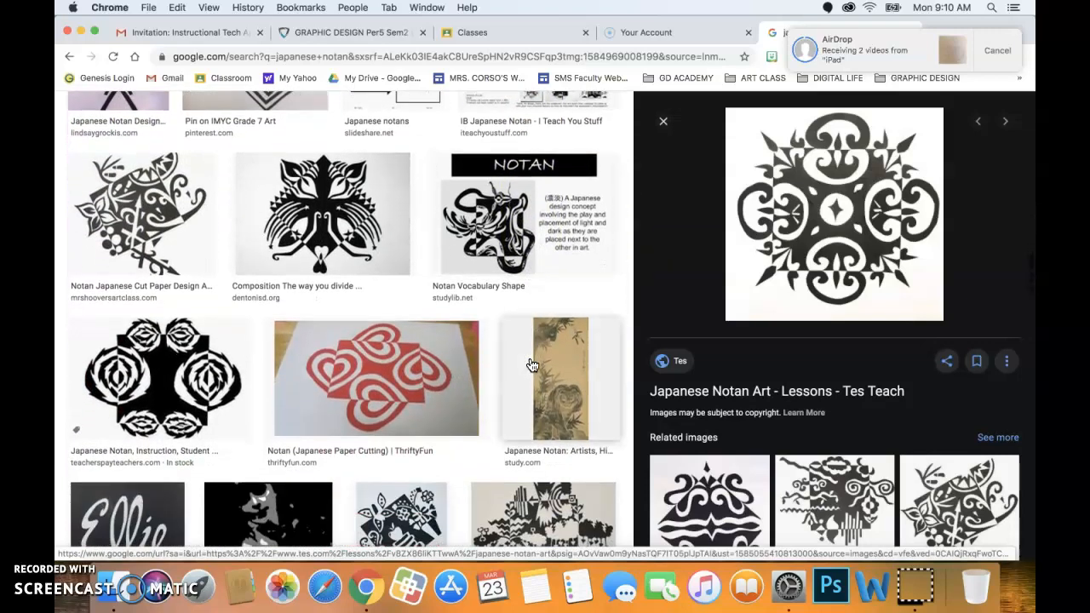
scroll(532, 365, down, 1)
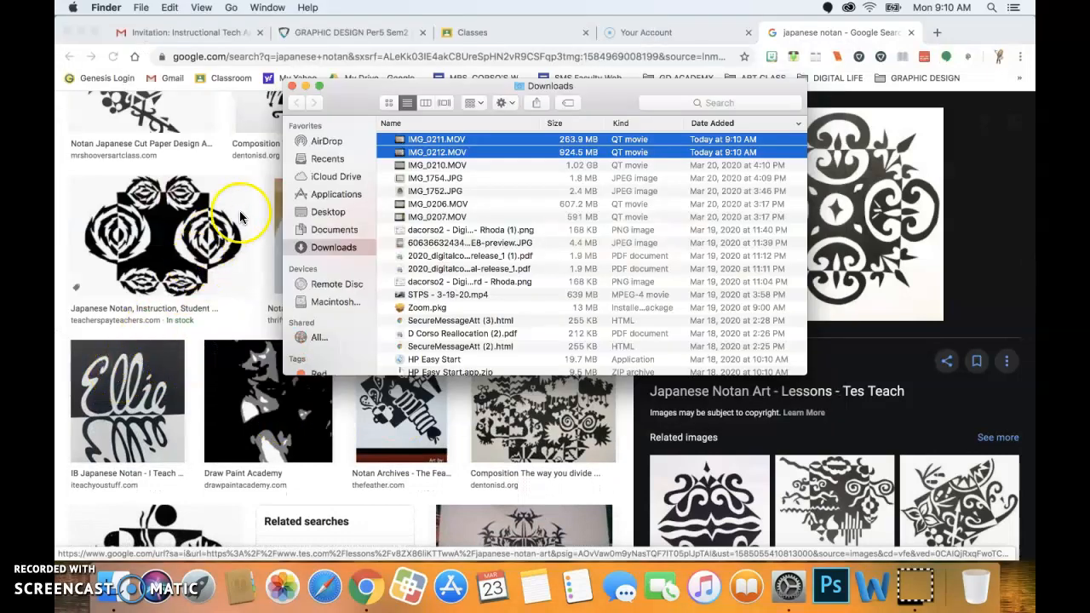
click(306, 86)
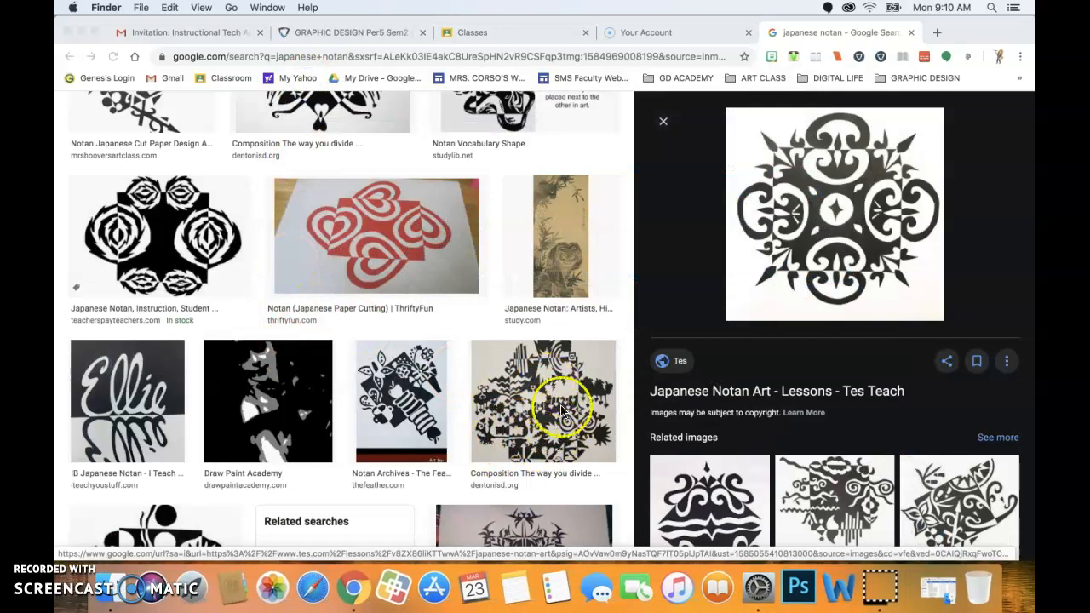
scroll(538, 401, down, 10)
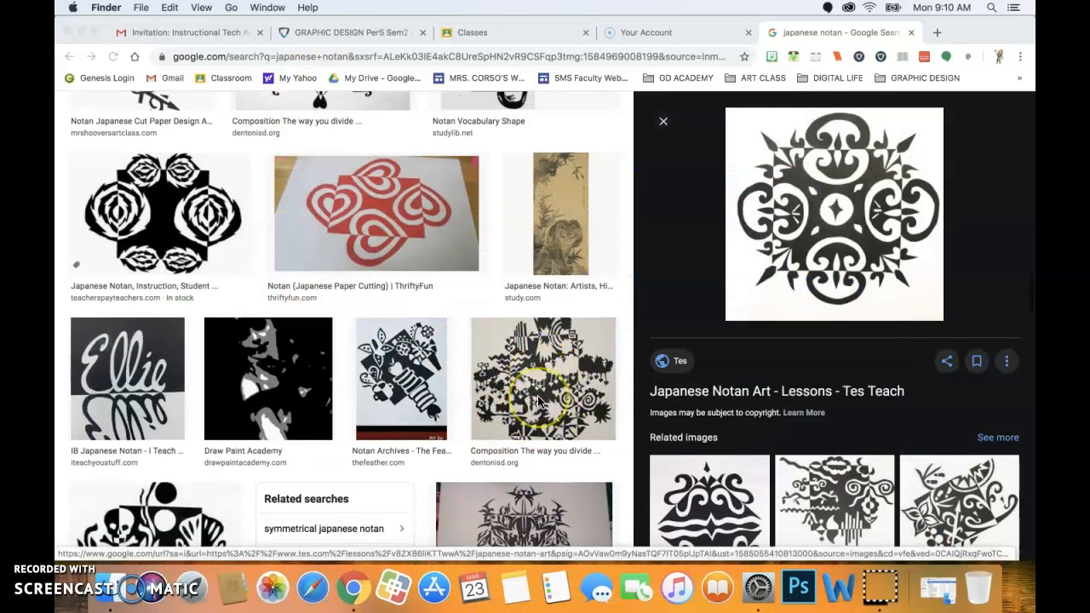
scroll(538, 400, down, 1)
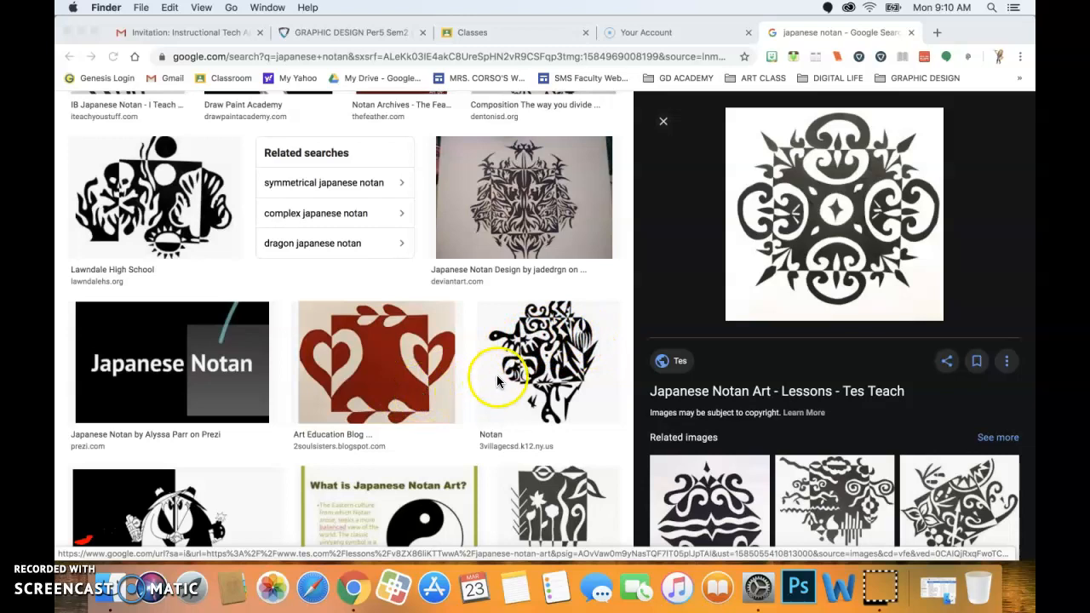
scroll(519, 375, up, 10)
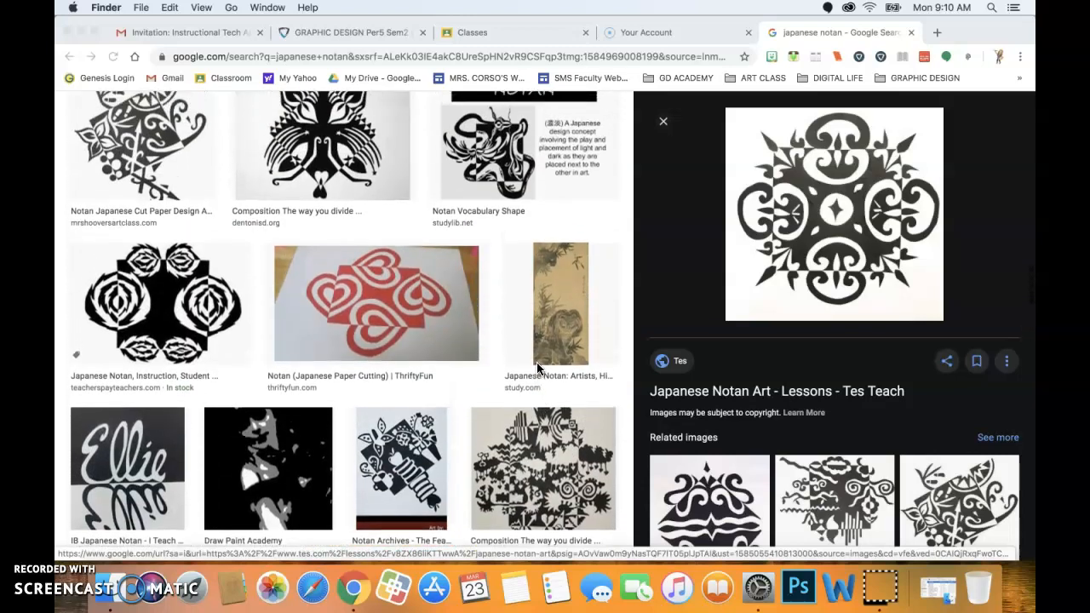
scroll(537, 368, up, 7)
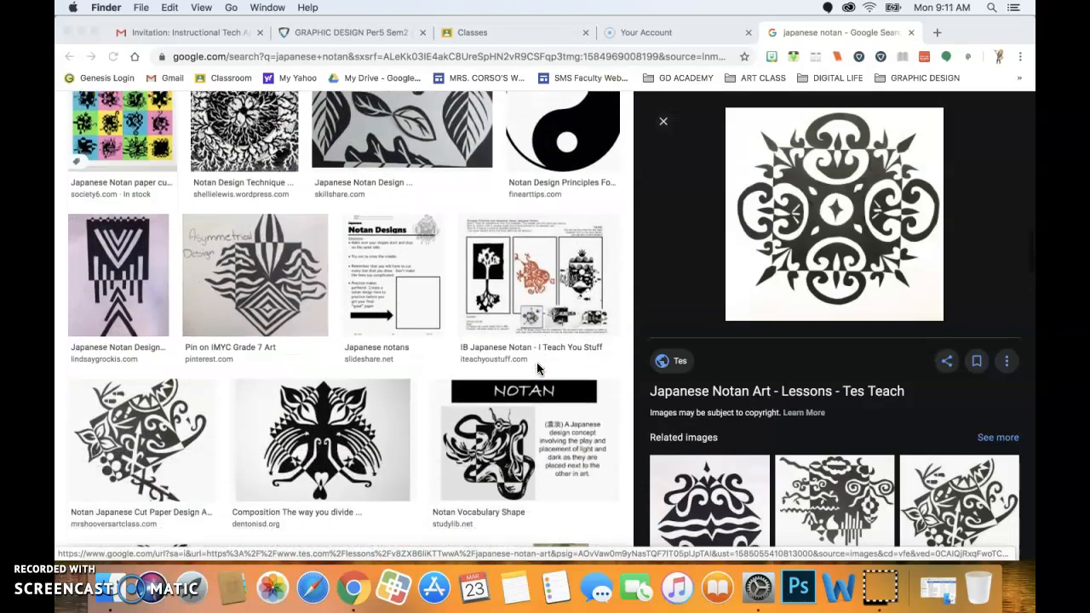
scroll(537, 368, down, 3)
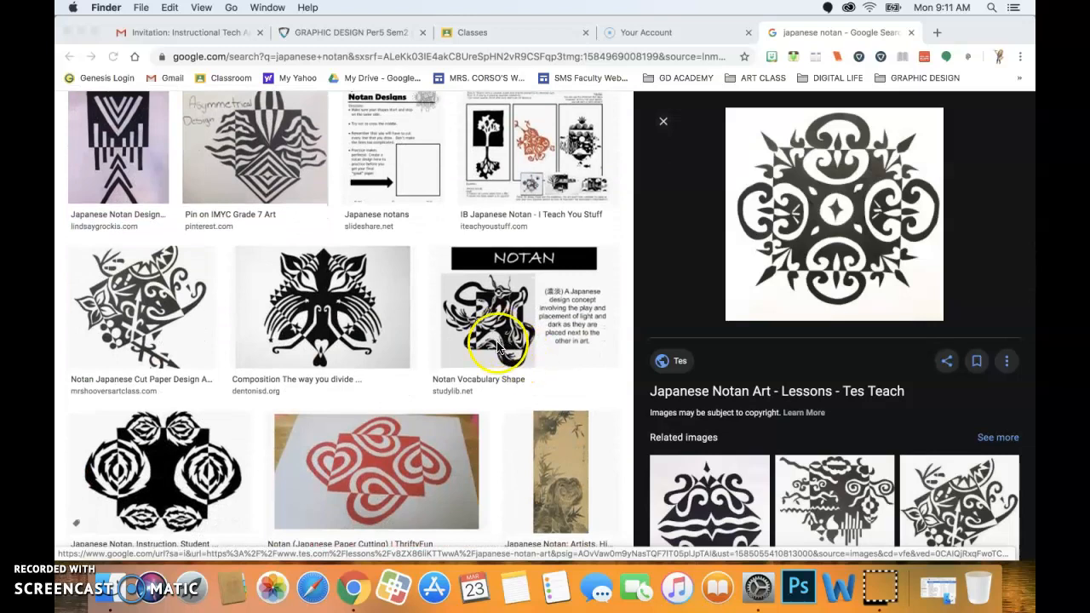
scroll(536, 297, up, 4)
scroll(537, 297, up, 10)
scroll(536, 297, up, 10)
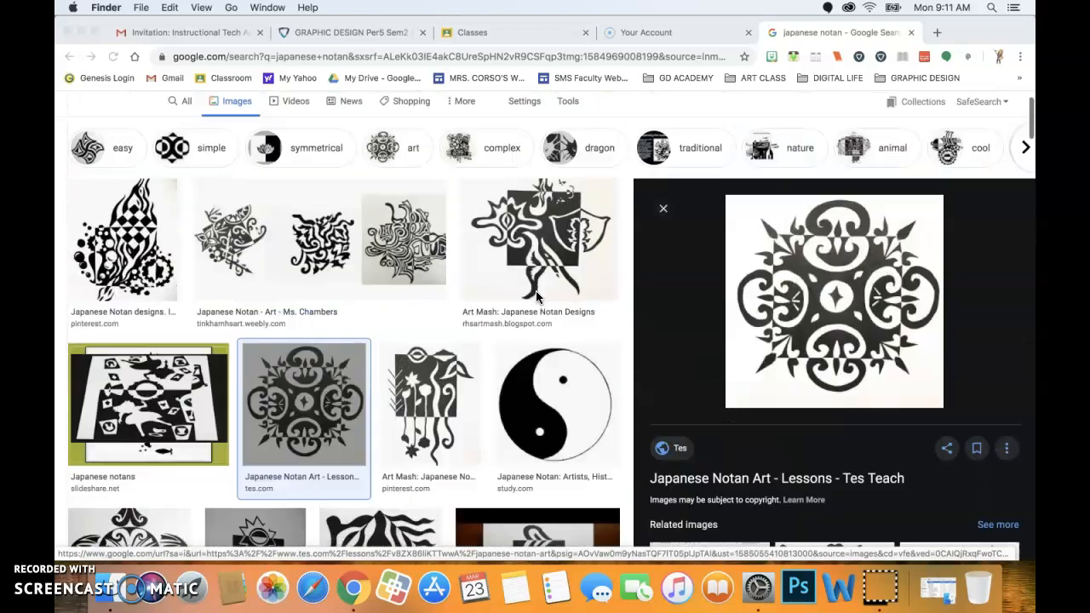
scroll(537, 297, up, 2)
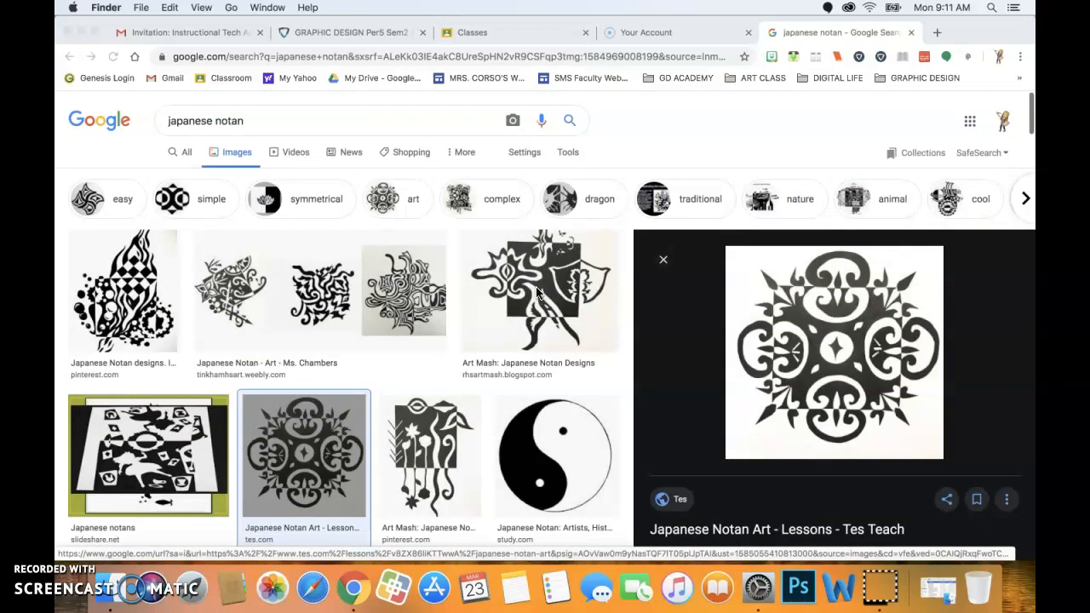
click(641, 54)
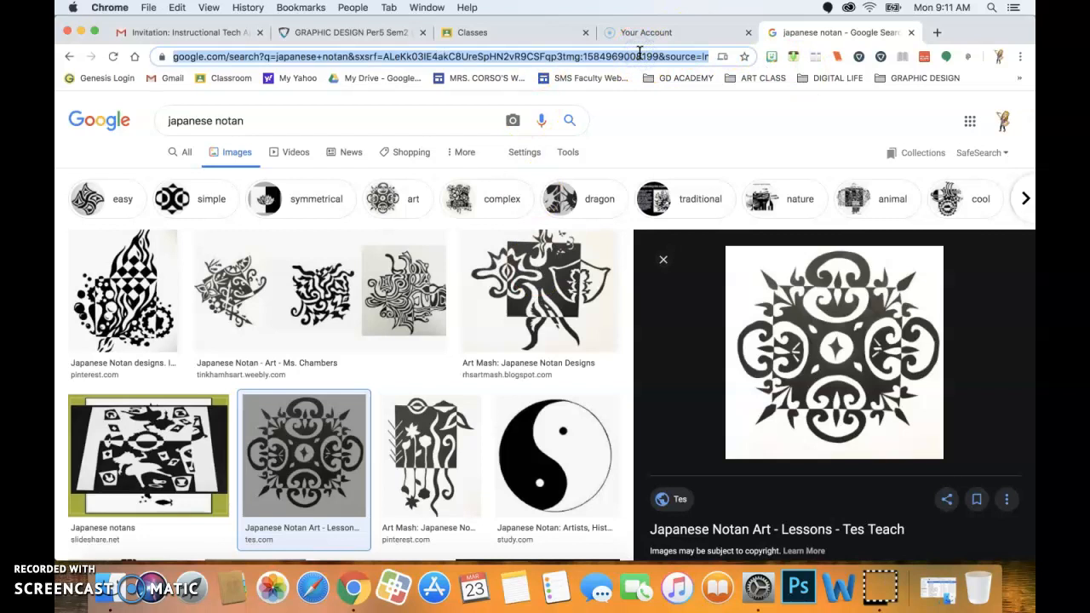
Search the web for pixlr and open the Pixlr photo editor homepage.
text(pi)
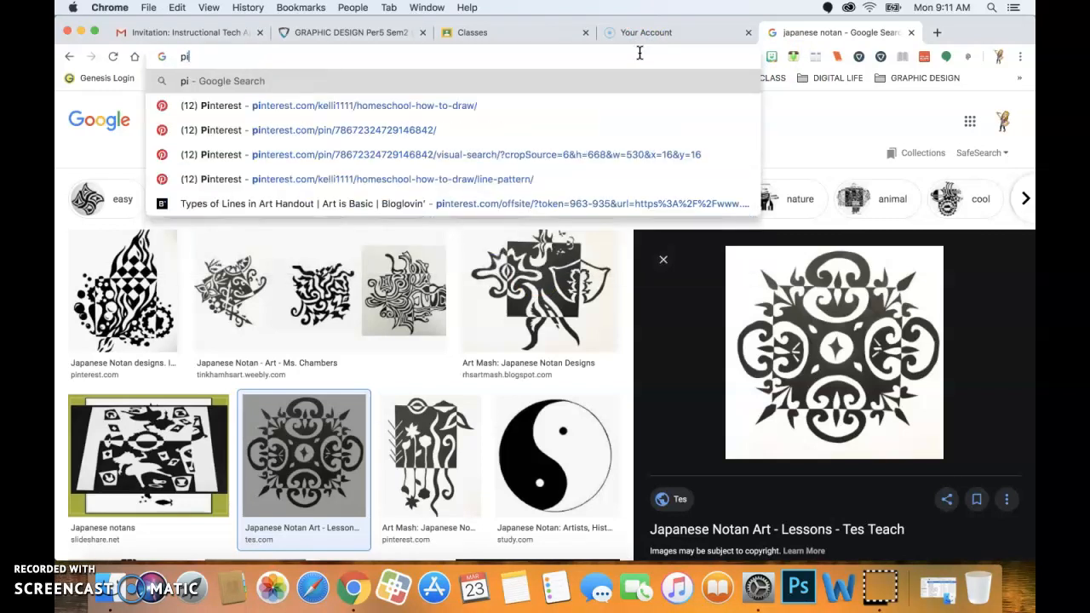
text(xlr)
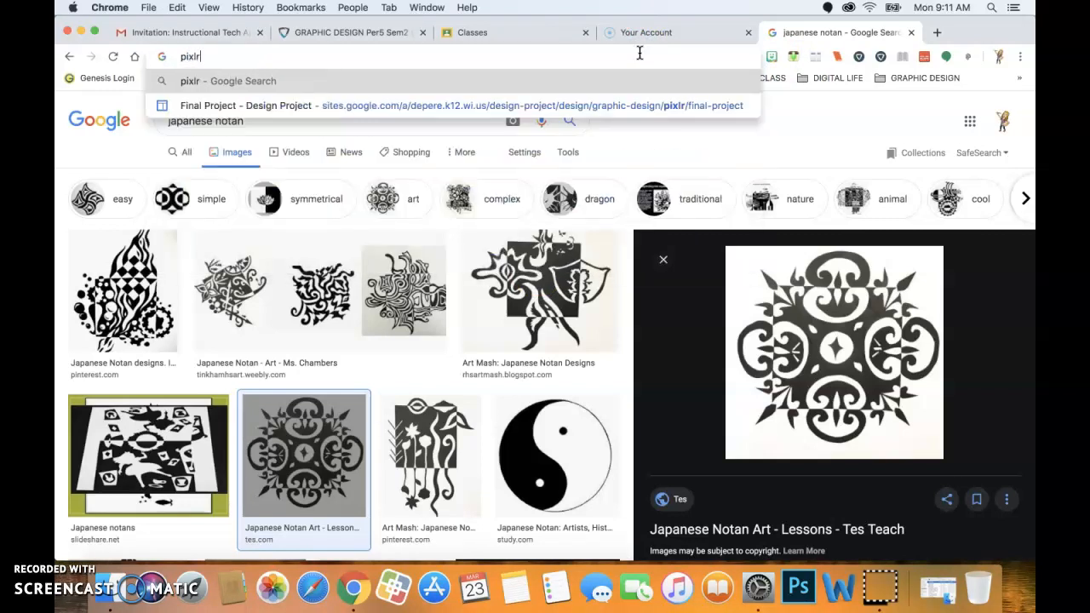
key(Return)
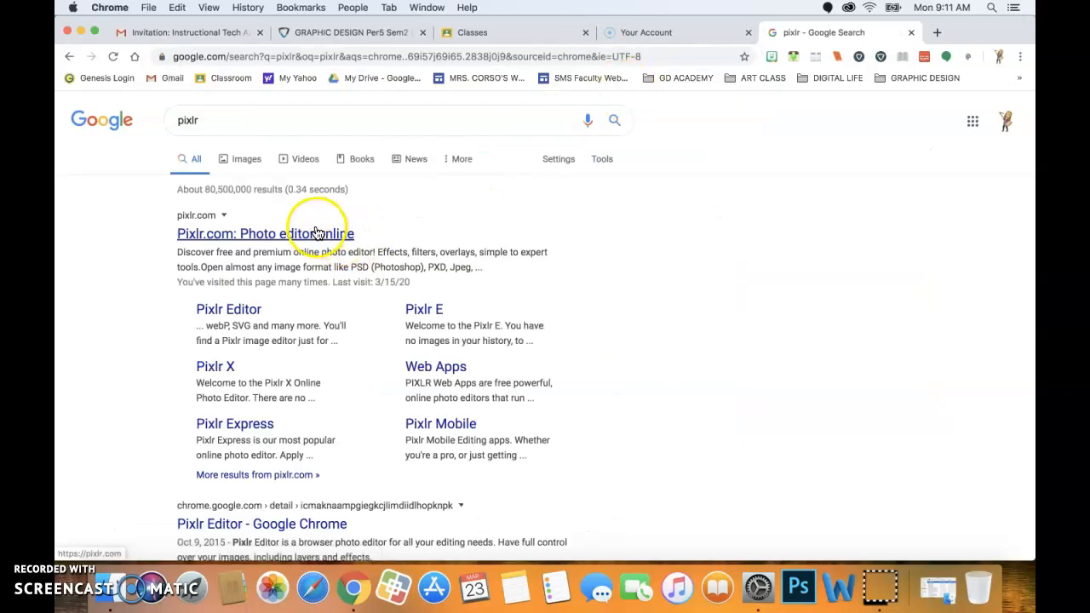
click(340, 235)
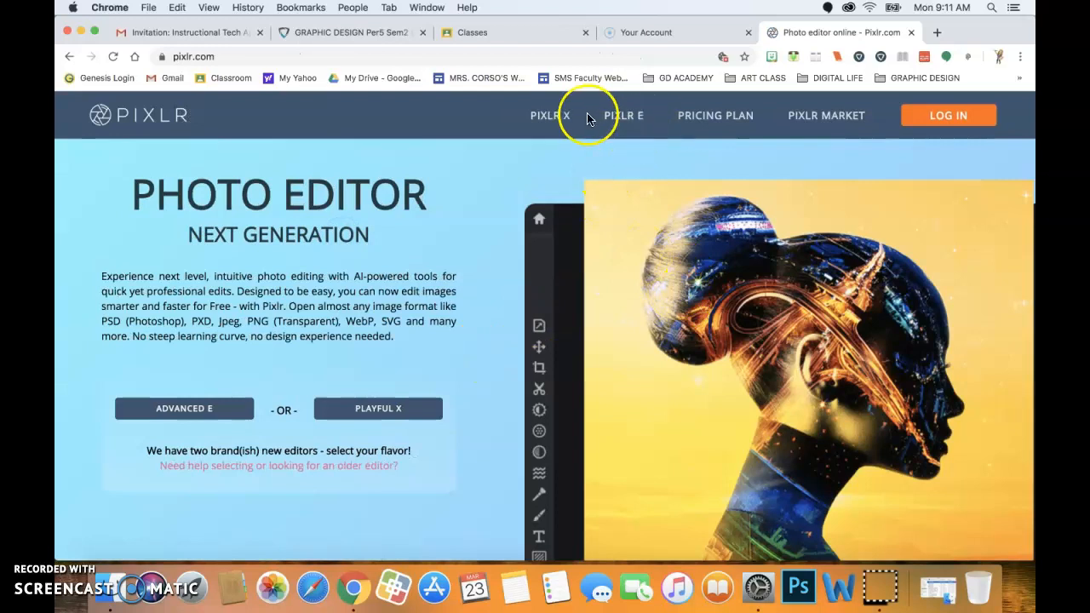
Load pixlr.com/pro/editor to reach the login page and begin entering the account e-mail.
click(317, 56)
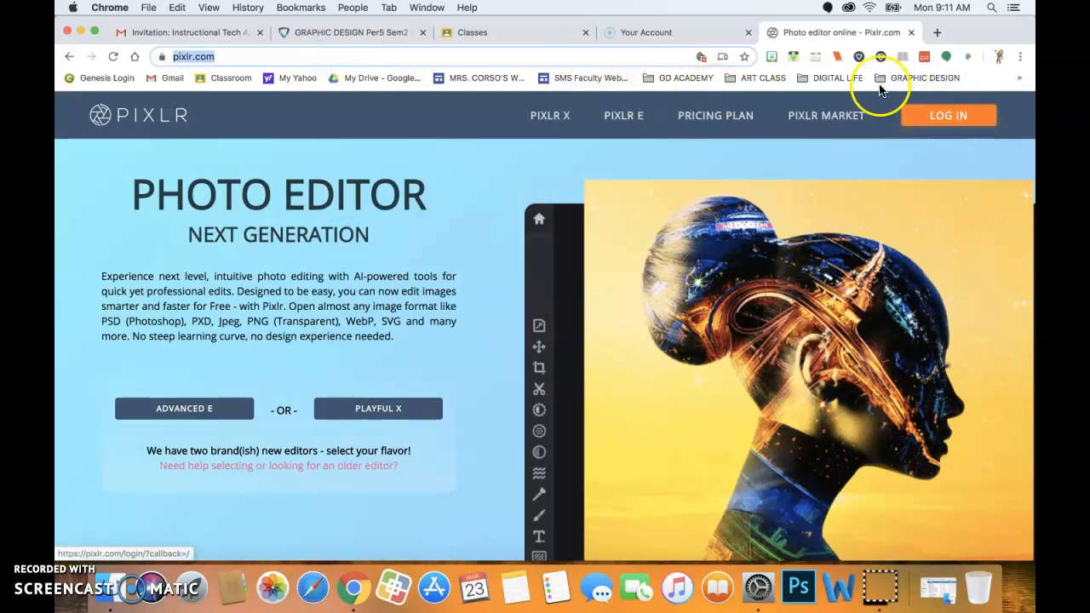
click(274, 57)
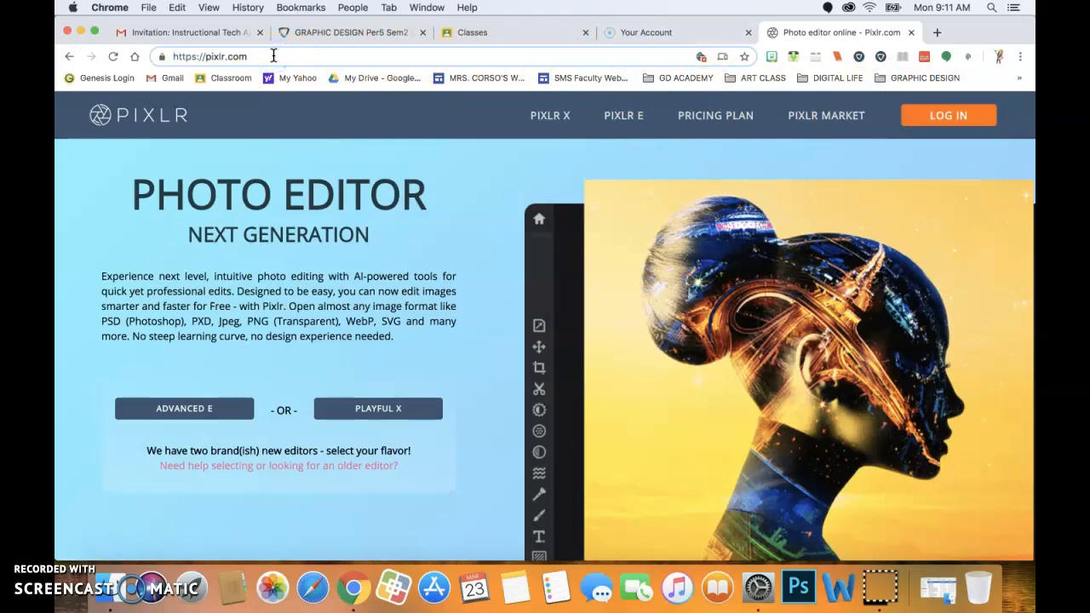
key(BackSpace)
key(BackSpace)
key(BackSpace)
key(BackSpace)
key(BackSpace)
key(BackSpace)
key(BackSpace)
key(BackSpace)
key(BackSpace)
key(BackSpace)
key(BackSpace)
key(BackSpace)
key(BackSpace)
key(BackSpace)
key(BackSpace)
key(BackSpace)
key(BackSpace)
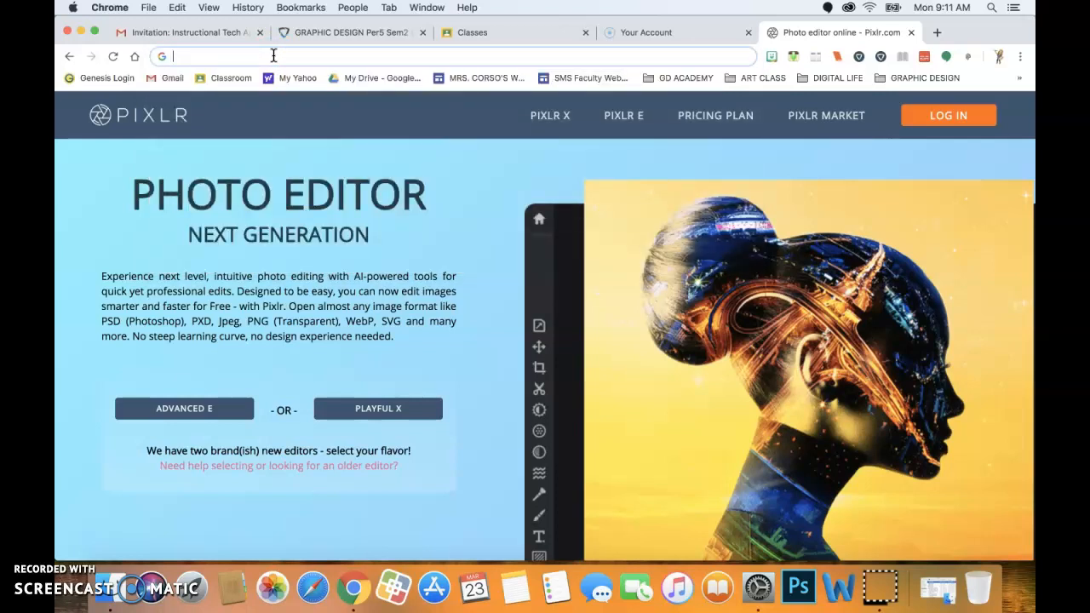
text(pixlr)
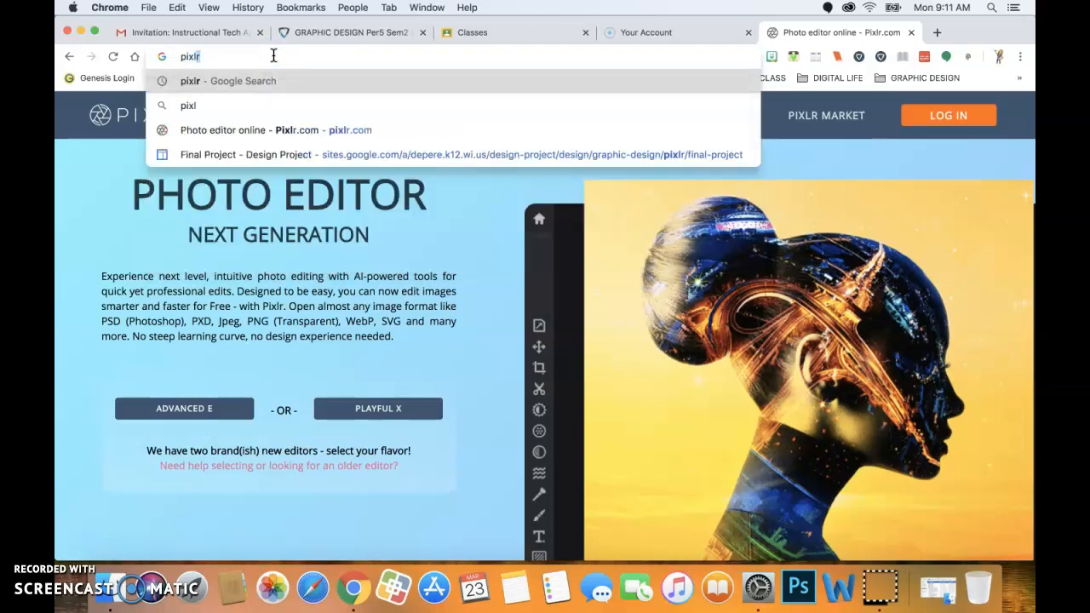
text(.com)
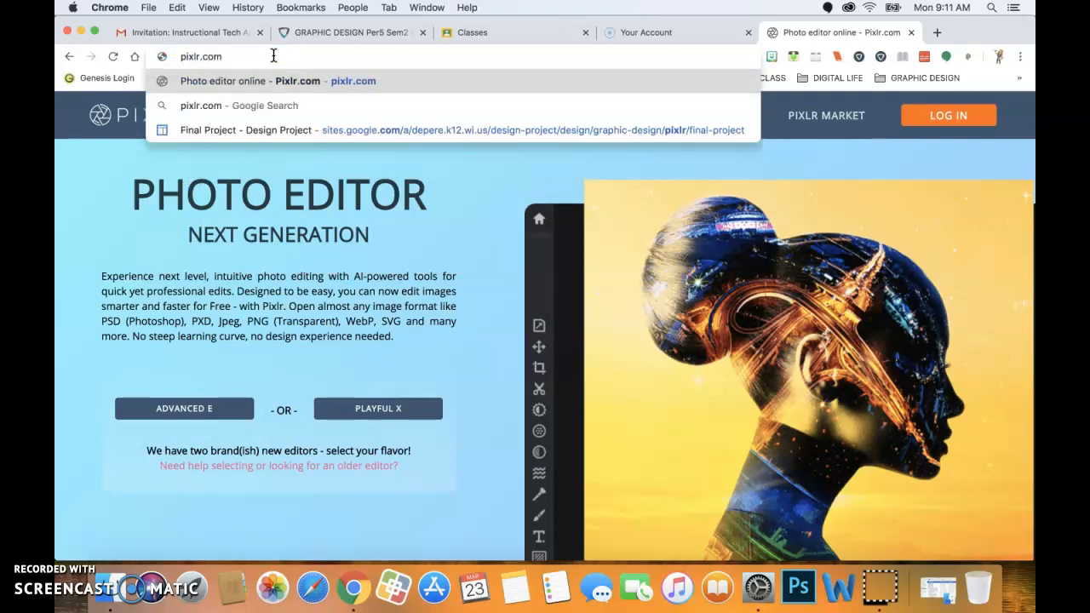
text(/pro/editor)
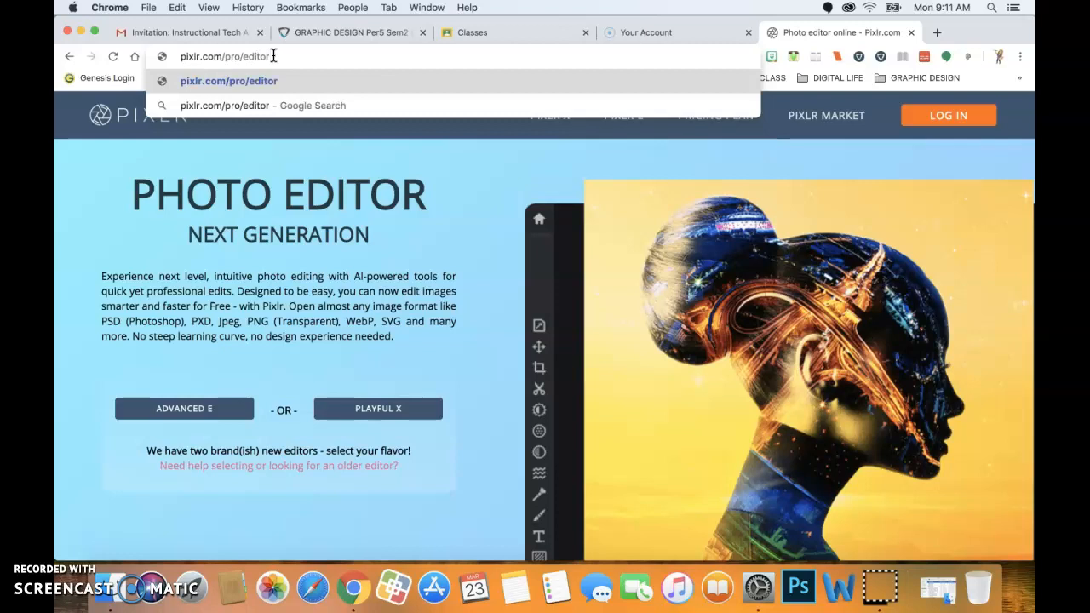
key(Return)
click(675, 273)
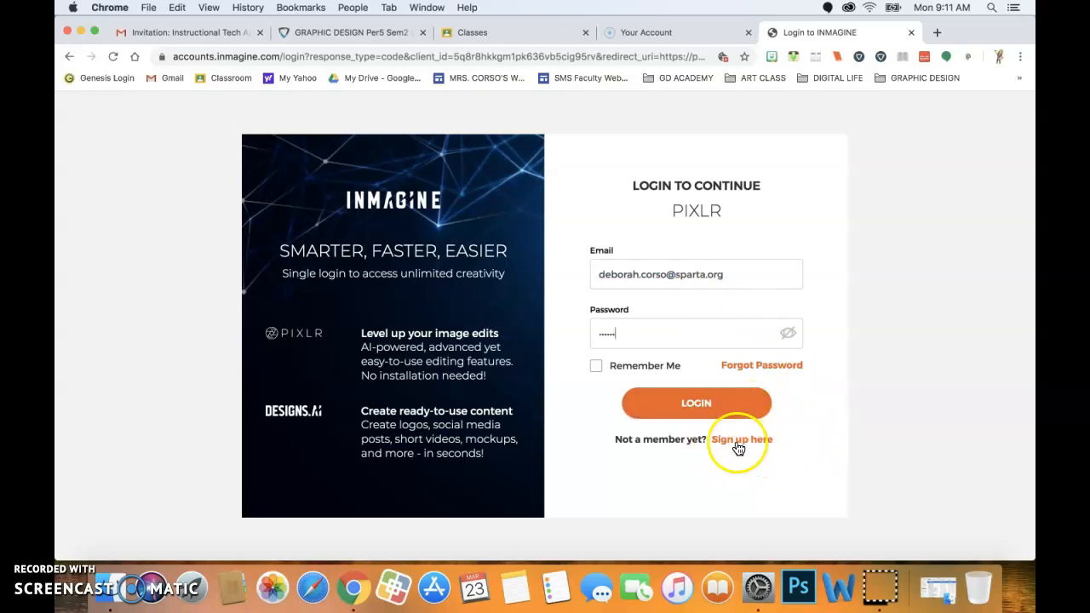
Replace the password with the account password and submit the login to open Pixlr Pro.
drag(647, 335, 552, 341)
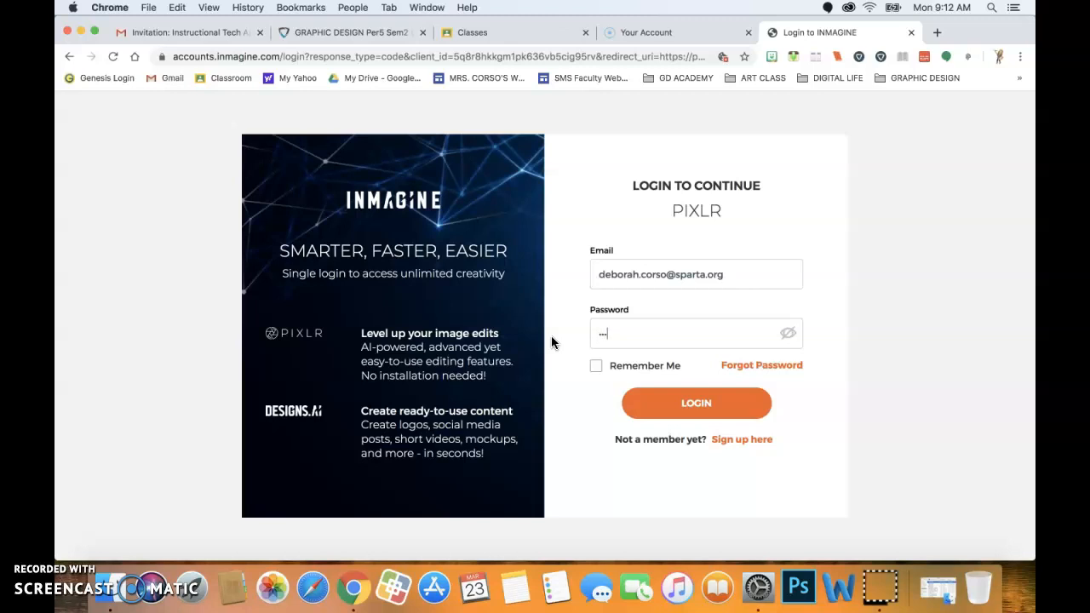
key(Return)
click(563, 384)
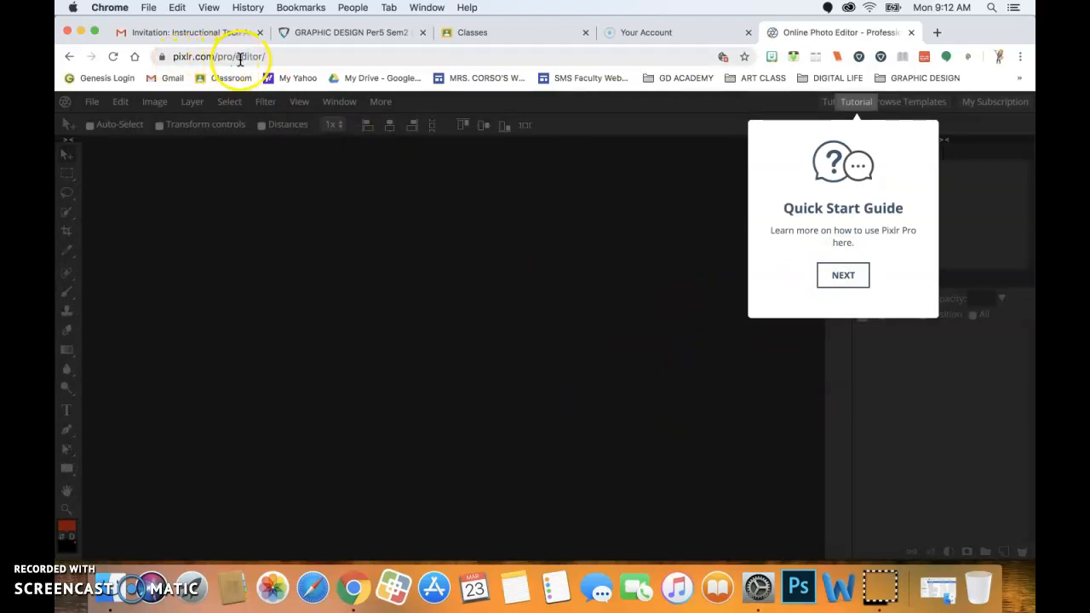
Dismiss the Quick Start Guide popup to reveal the empty Pixlr Pro workspace.
click(452, 236)
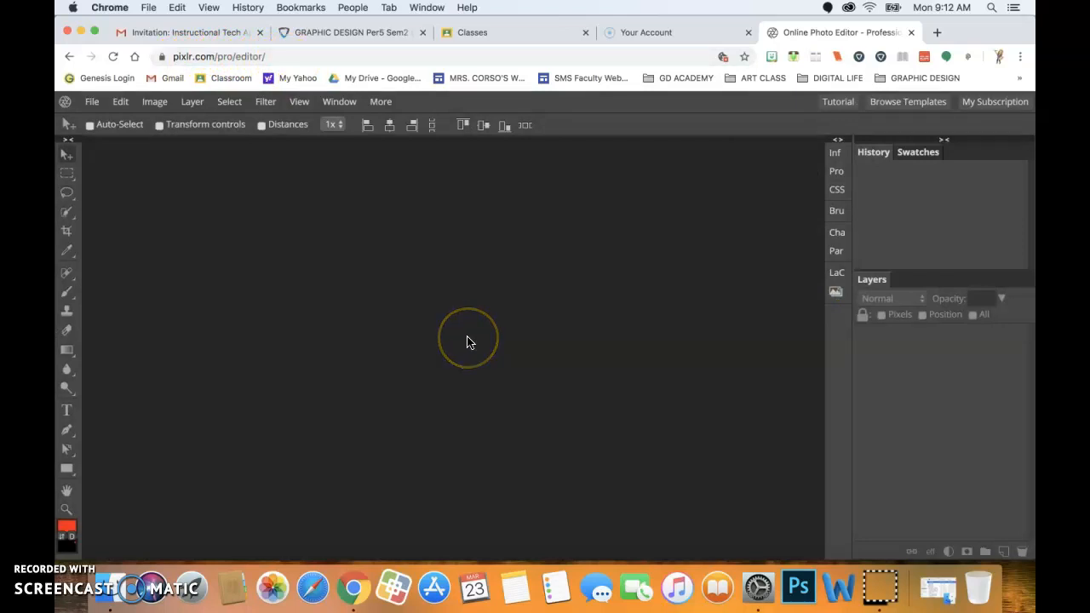
click(508, 234)
Go to the pixlr.com/pro landing page via the top-left Pixlr logo and scroll through it.
click(518, 252)
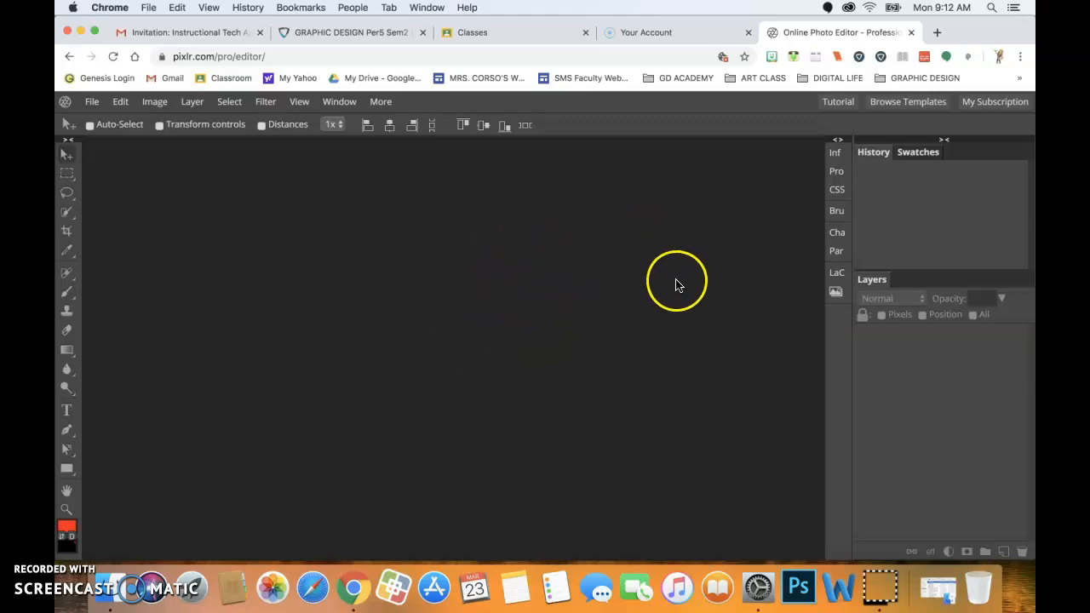
click(65, 101)
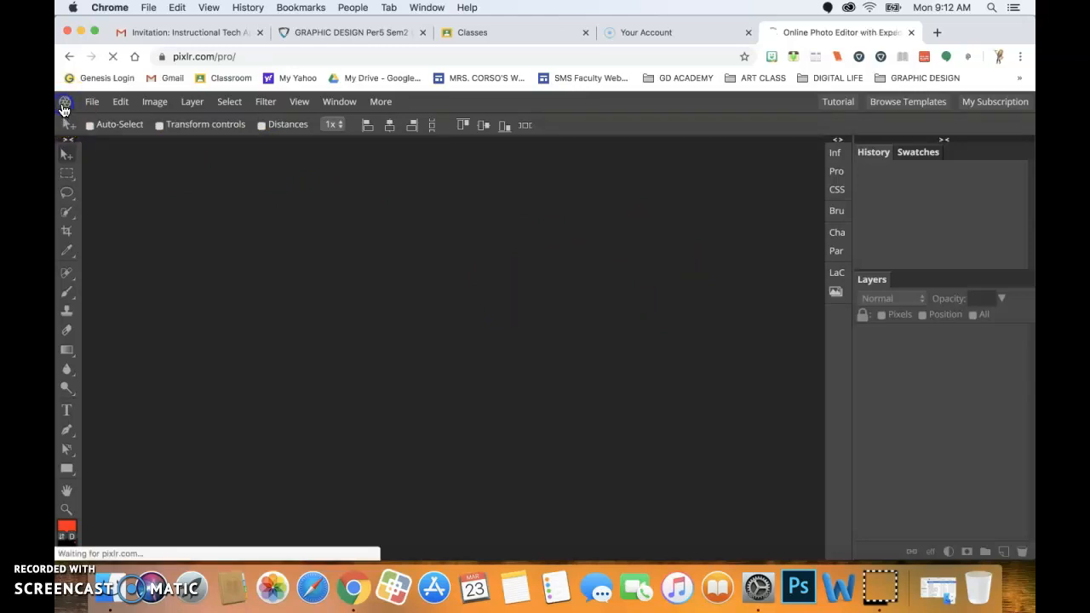
scroll(239, 295, down, 5)
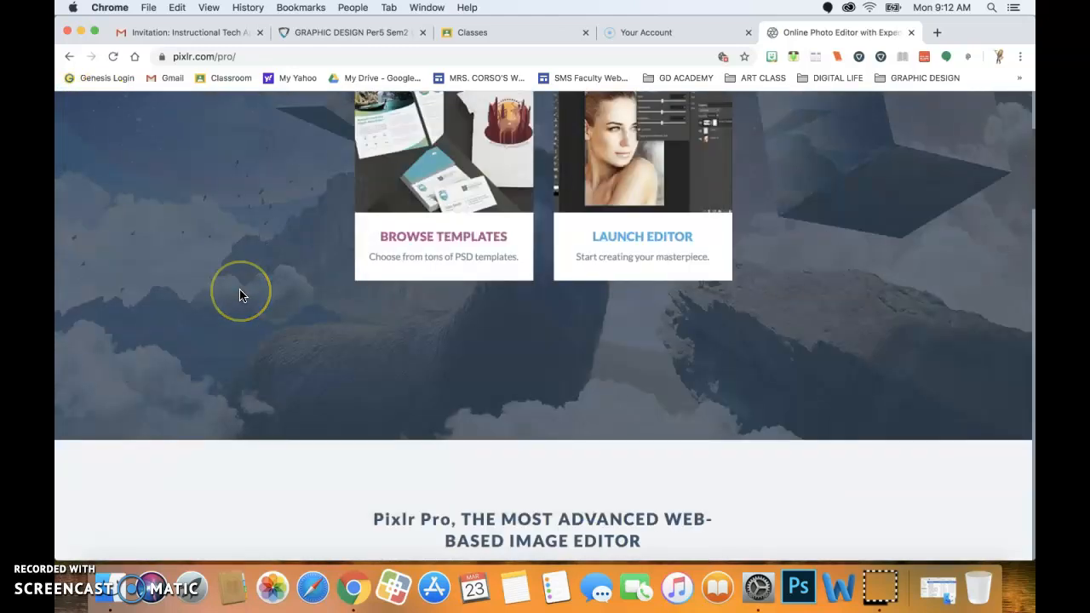
scroll(239, 295, up, 2)
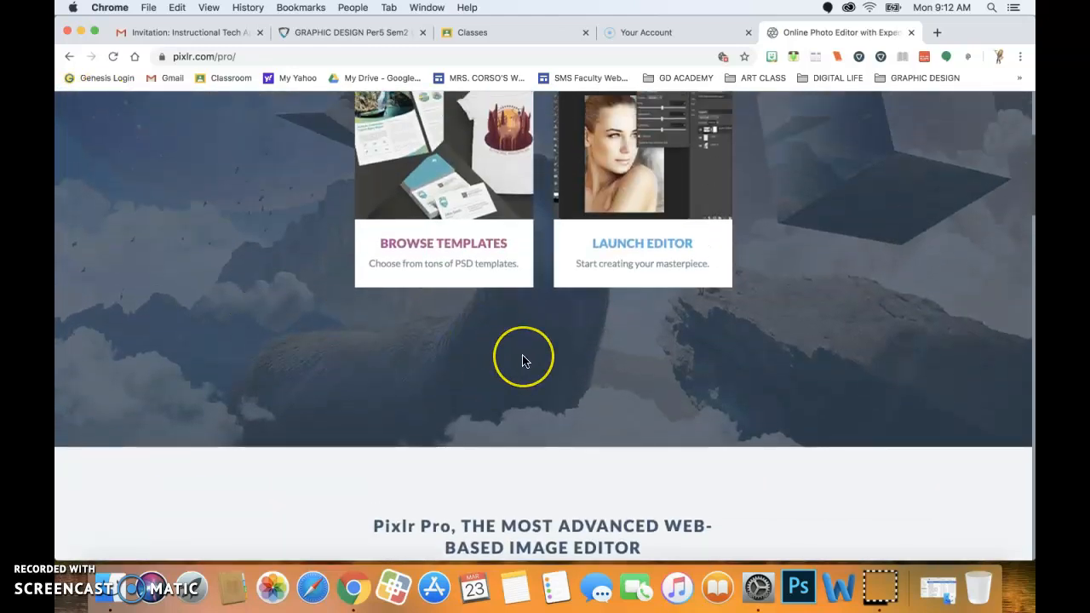
scroll(520, 358, down, 7)
scroll(523, 360, down, 10)
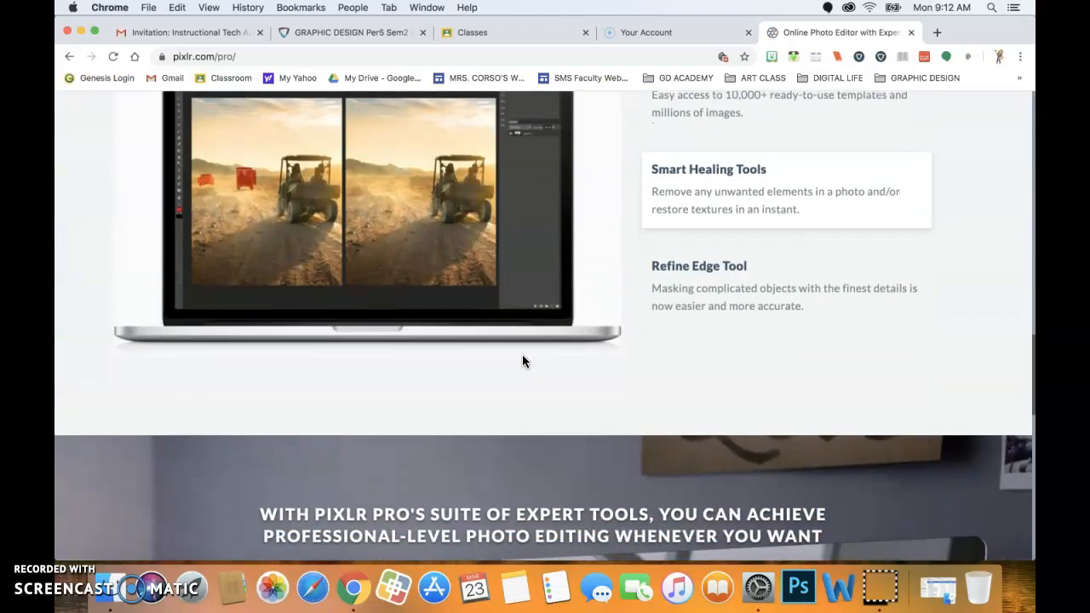
scroll(522, 361, down, 5)
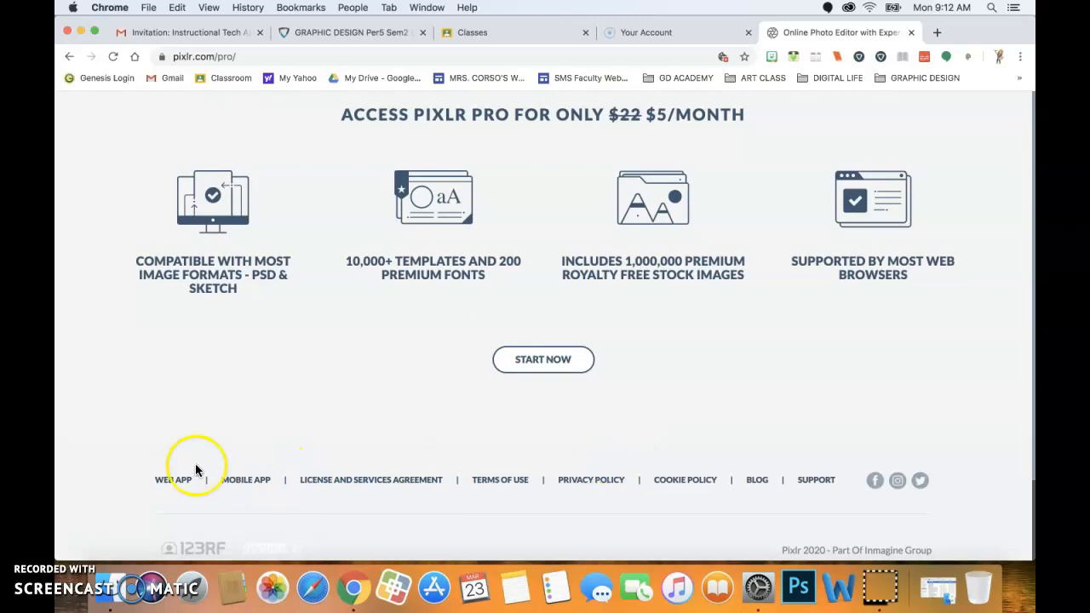
scroll(487, 264, up, 10)
scroll(487, 264, up, 3)
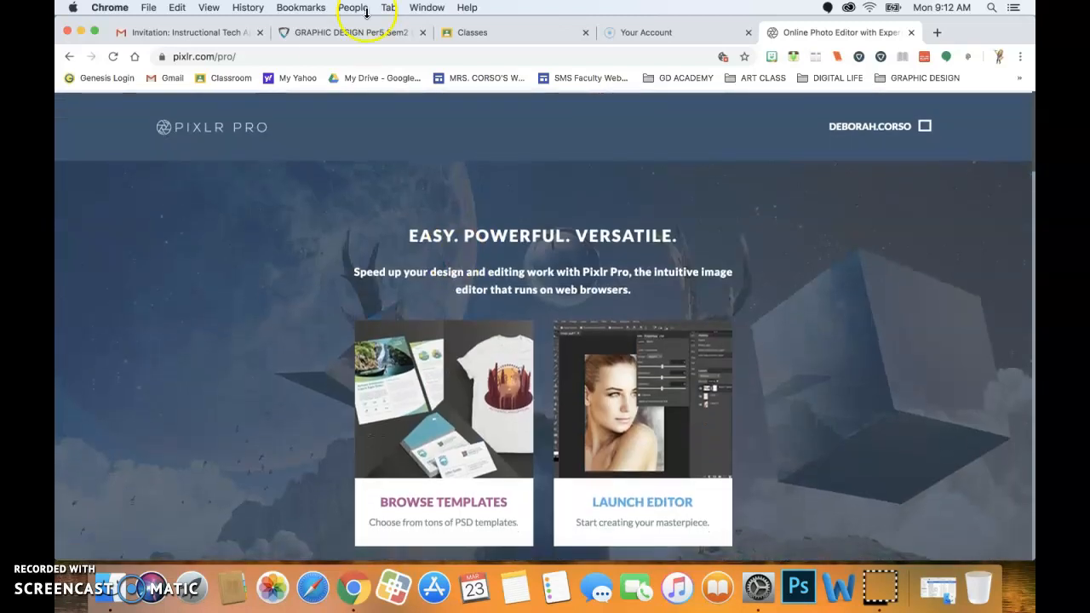
Trim the address to pixlr.com, load it, and go to the PIXLR E welcome page.
click(271, 58)
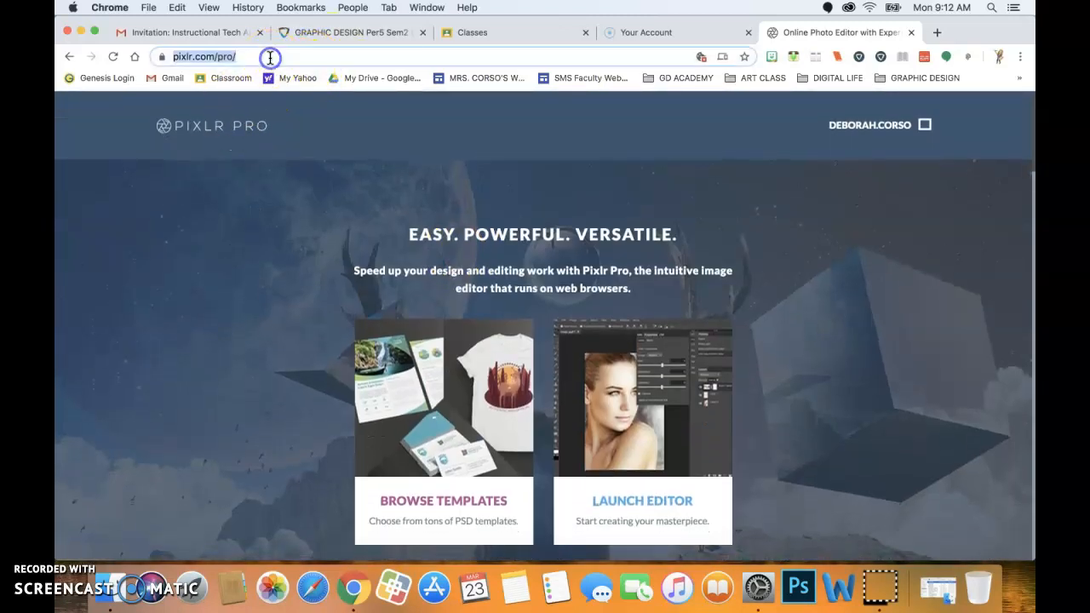
click(269, 57)
key(BackSpace)
key(BackSpace)
key(BackSpace)
key(BackSpace)
key(BackSpace)
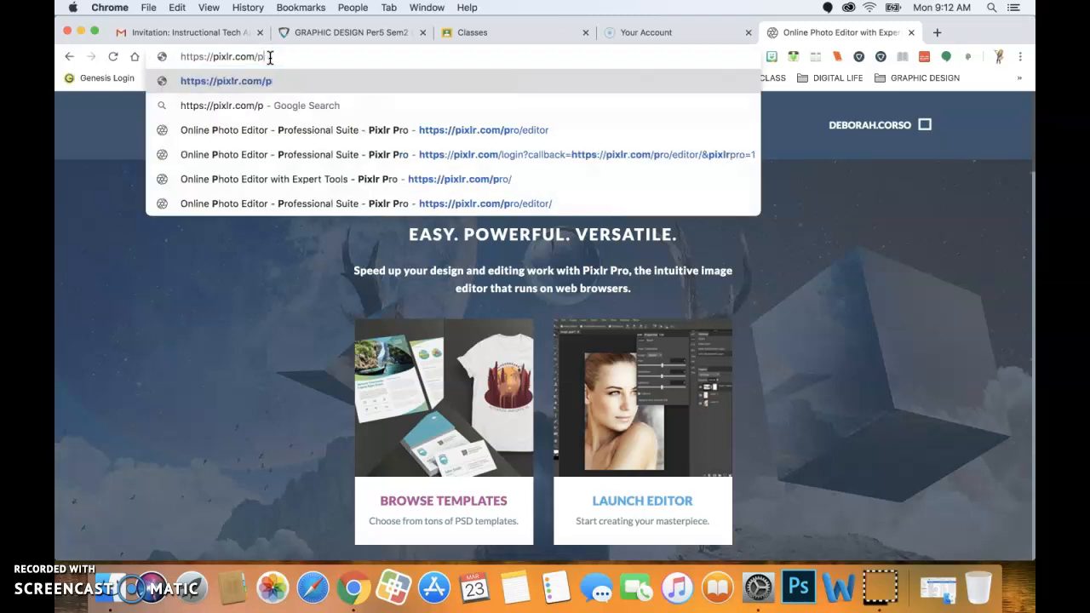
key(Return)
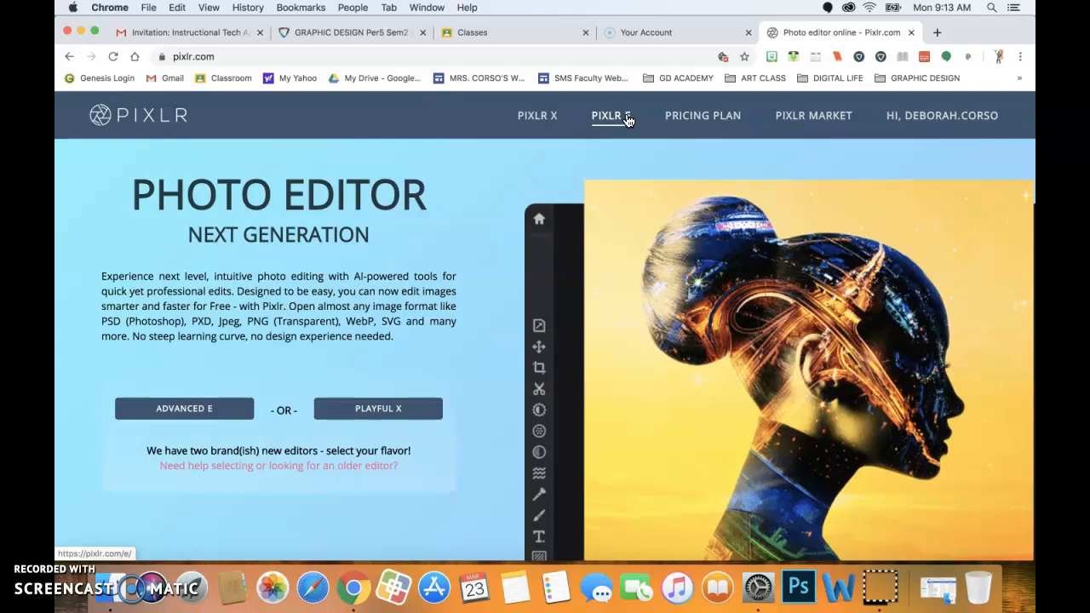
click(620, 120)
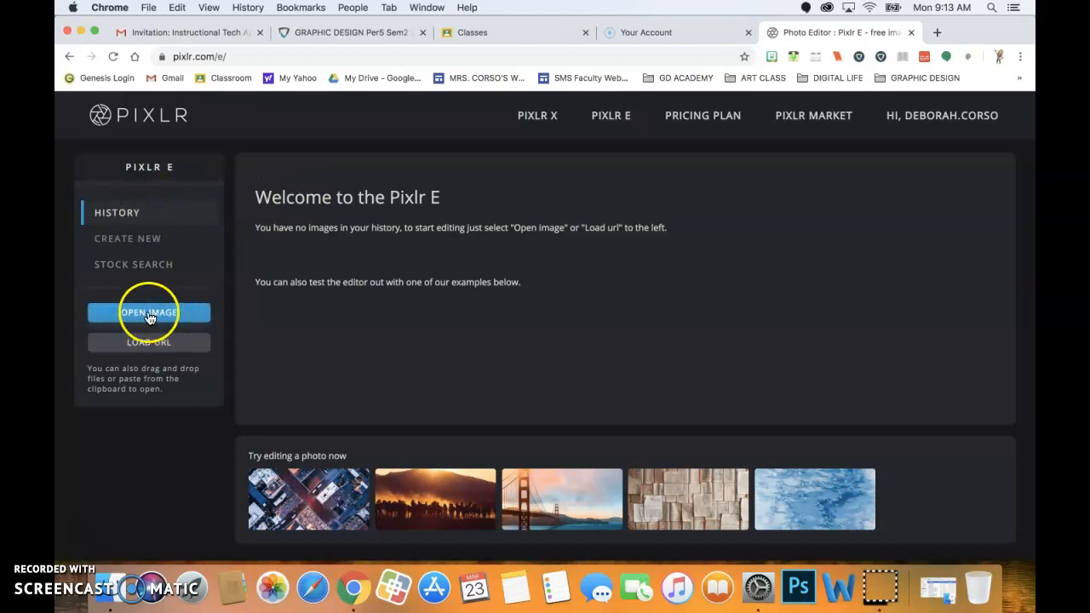
Create a new 1080 × 1080 Instagram-size image with a white background.
click(127, 241)
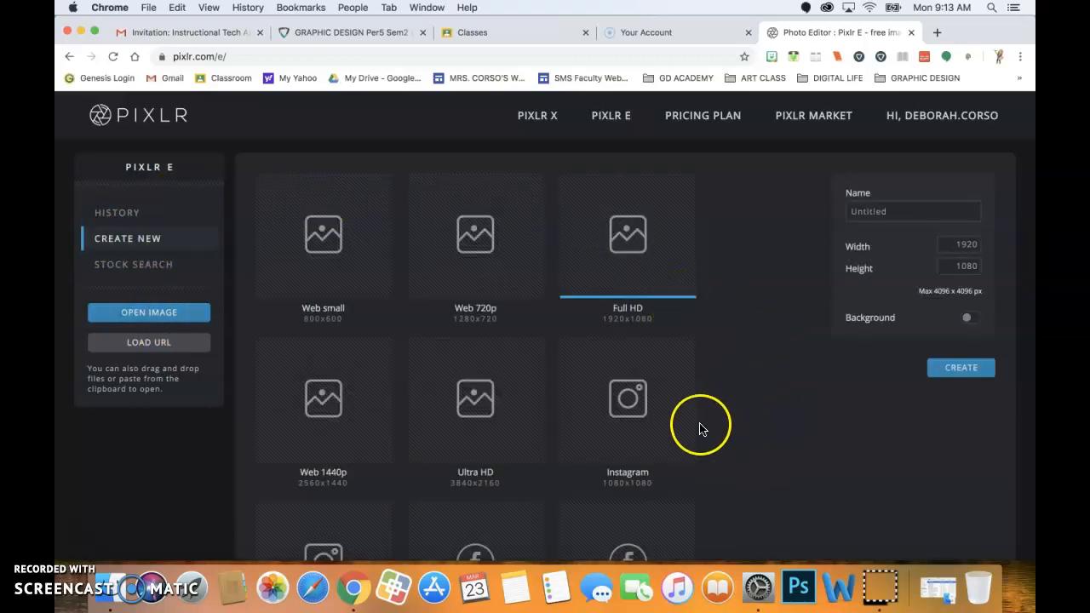
click(639, 427)
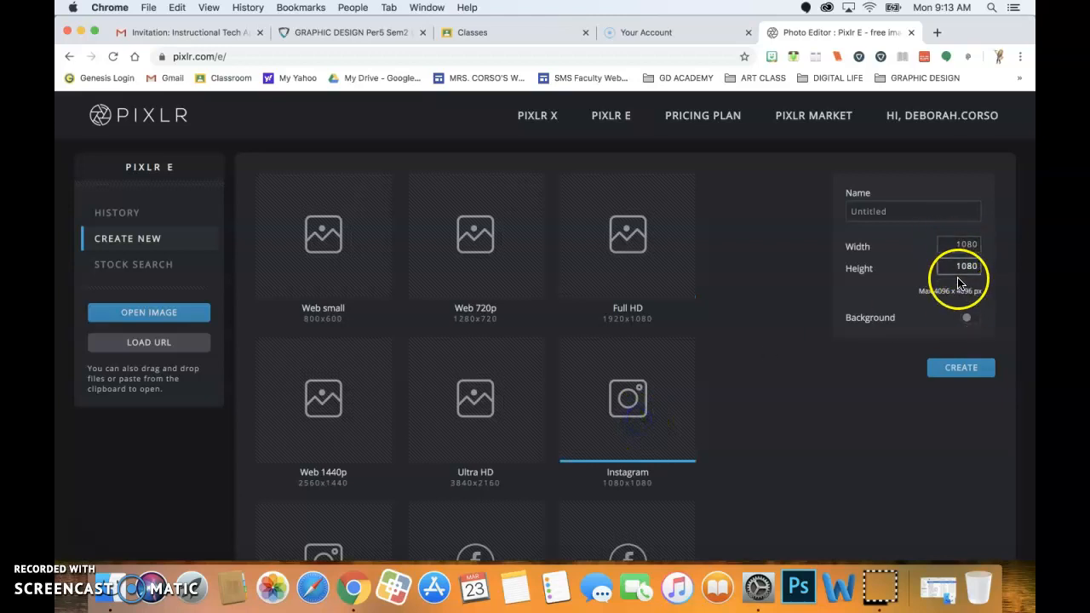
click(968, 319)
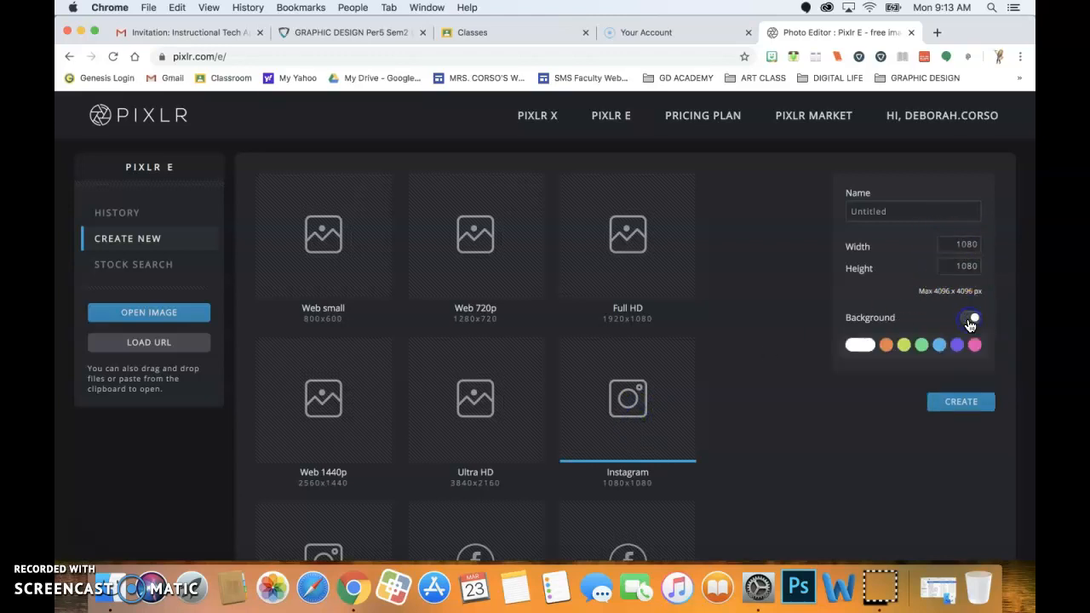
click(858, 345)
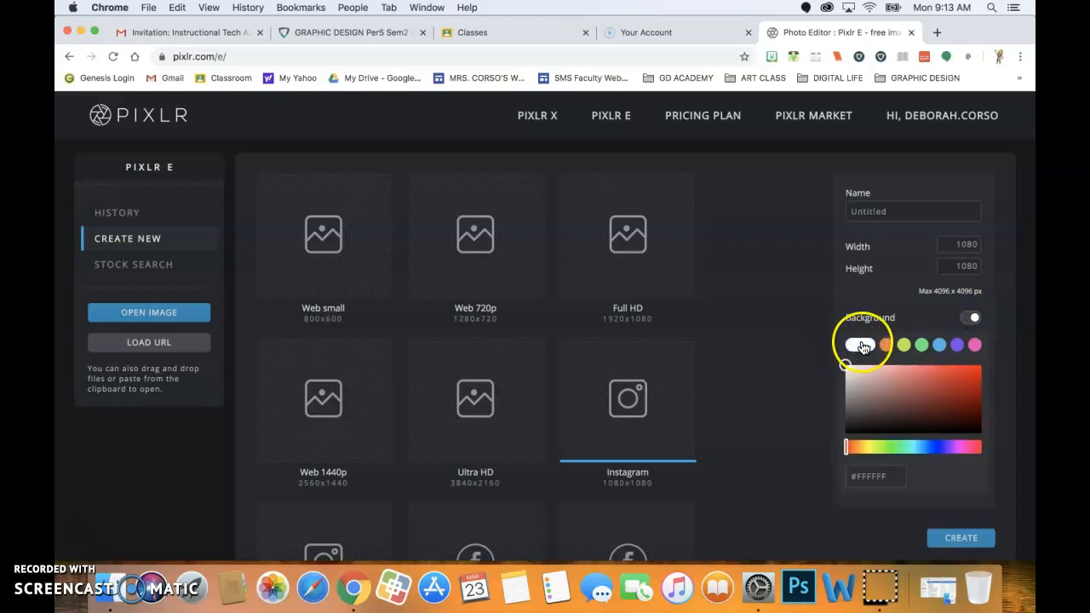
click(951, 537)
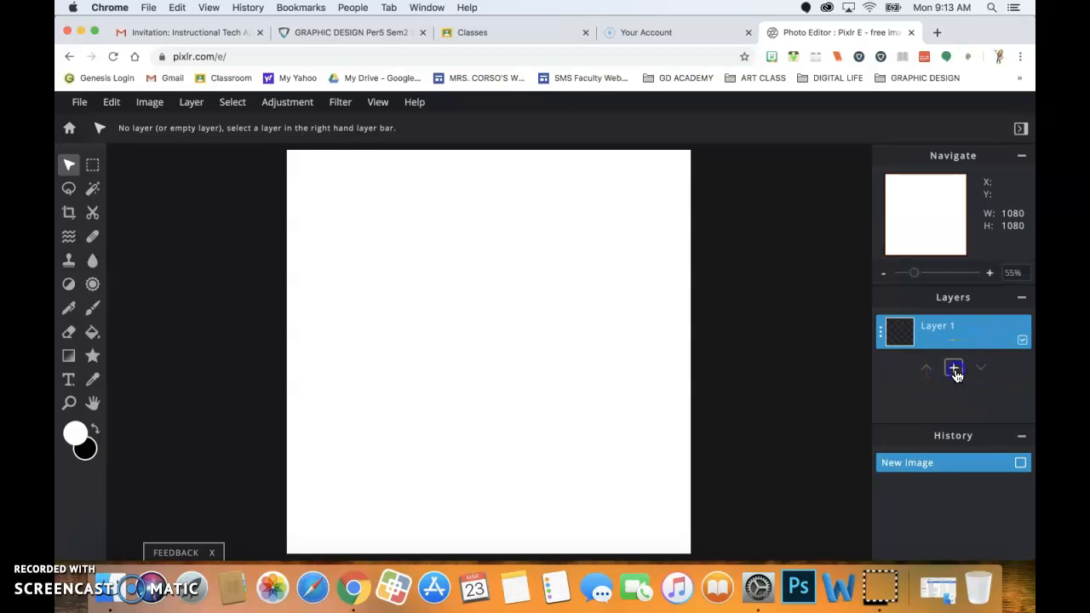
Add an empty Layer 2 and draw a roughly 389 × 391 px square marquee near the canvas centre.
click(954, 369)
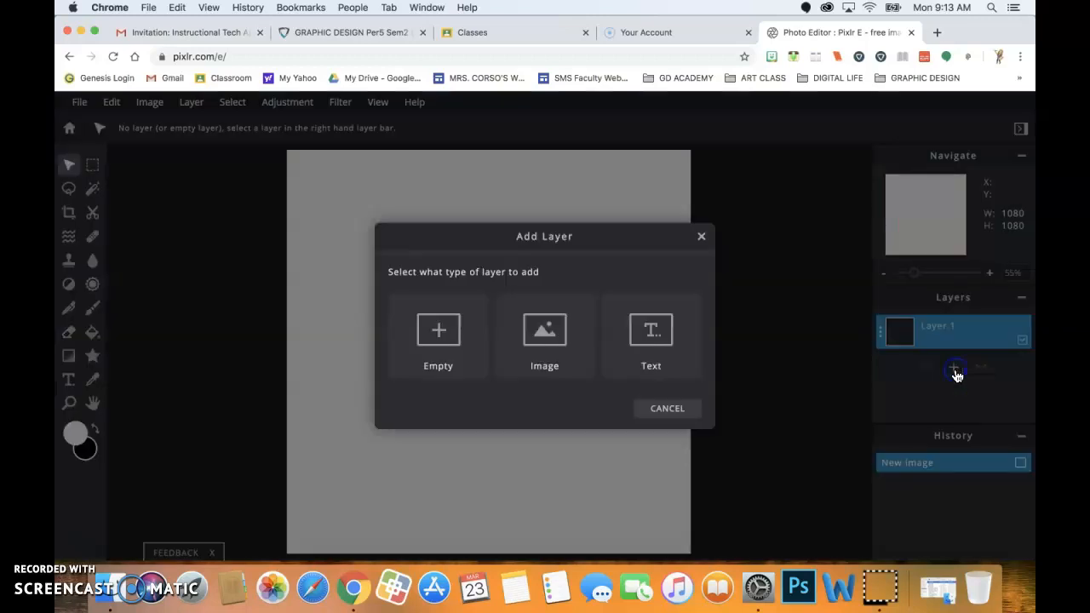
click(444, 334)
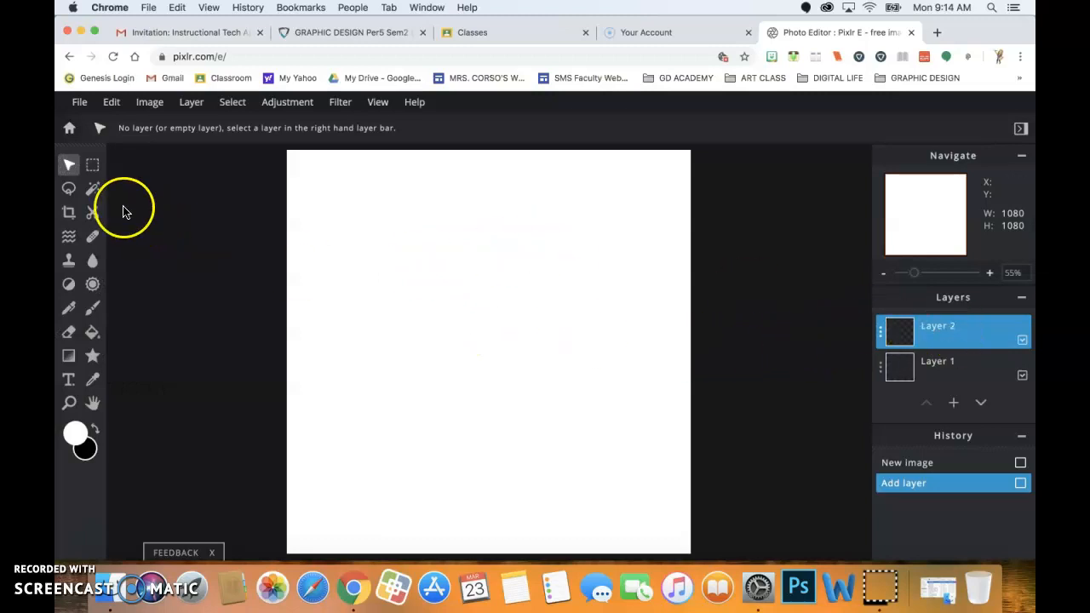
click(94, 167)
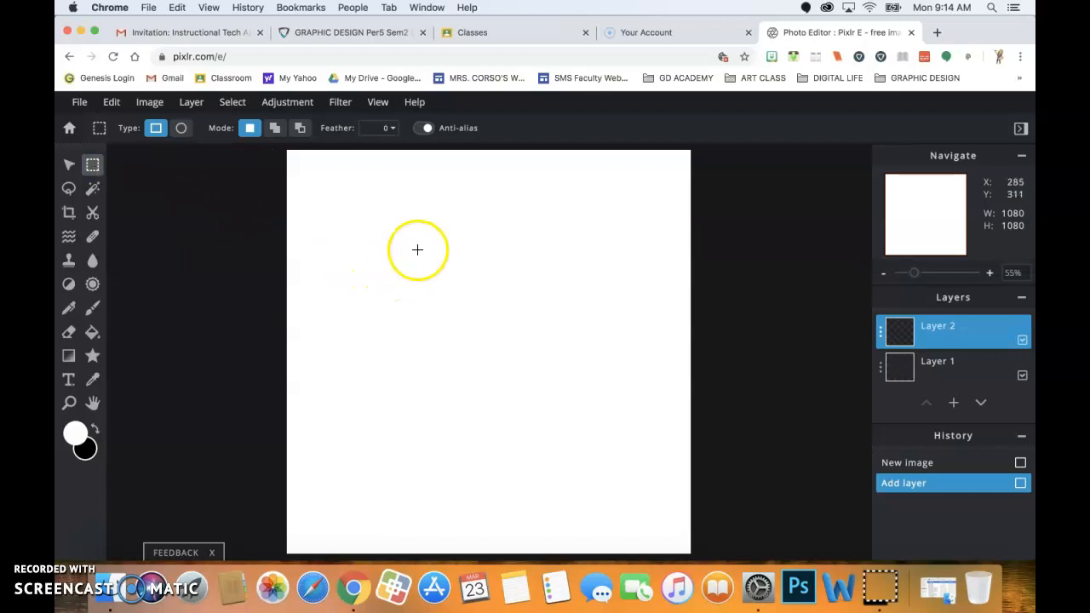
drag(427, 276, 594, 426)
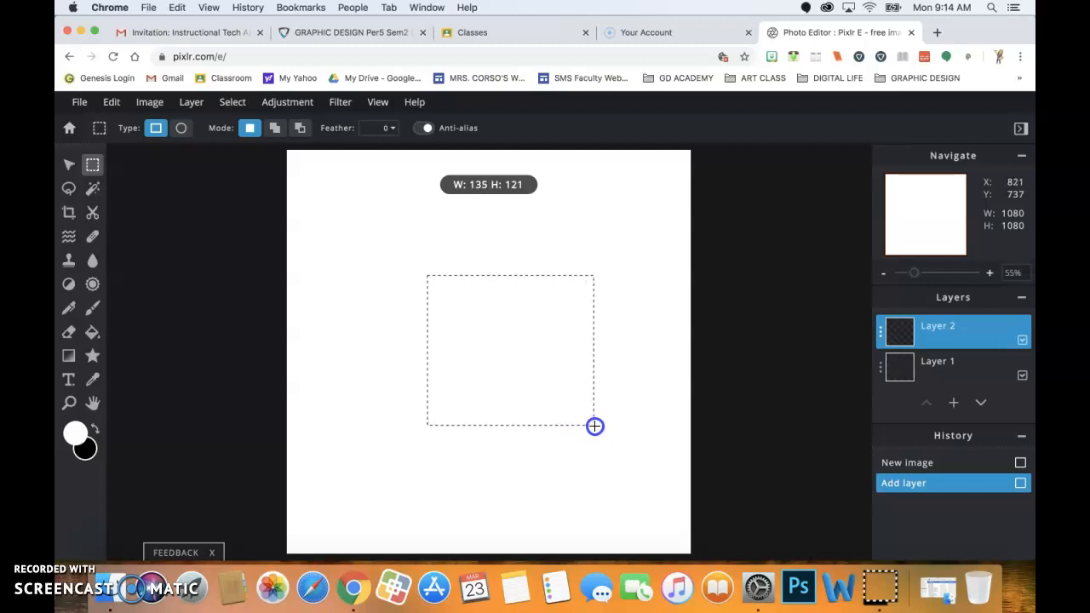
drag(594, 426, 563, 417)
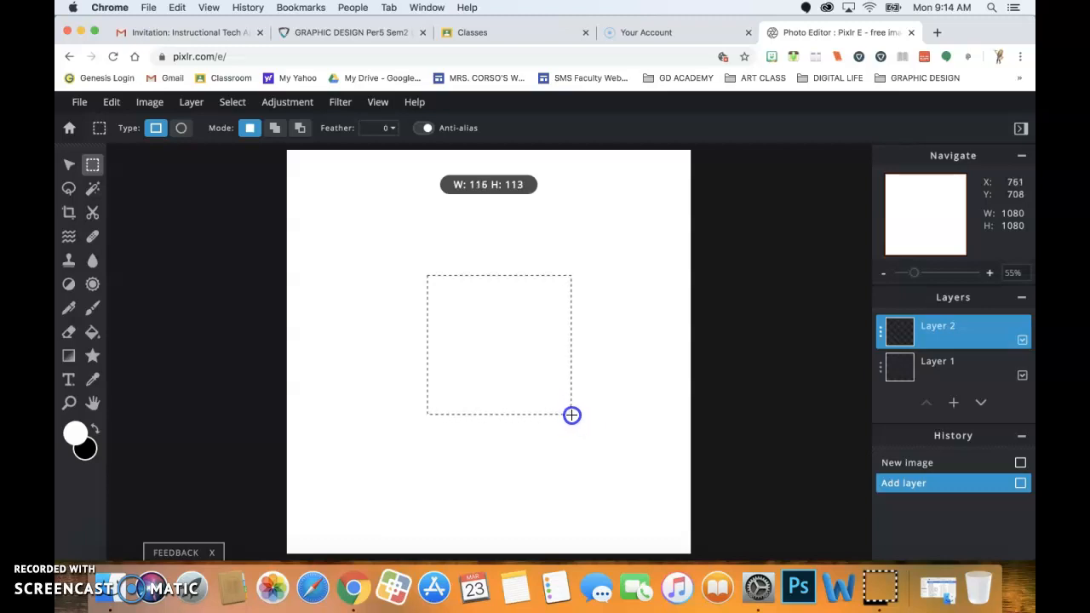
drag(571, 417, 571, 420)
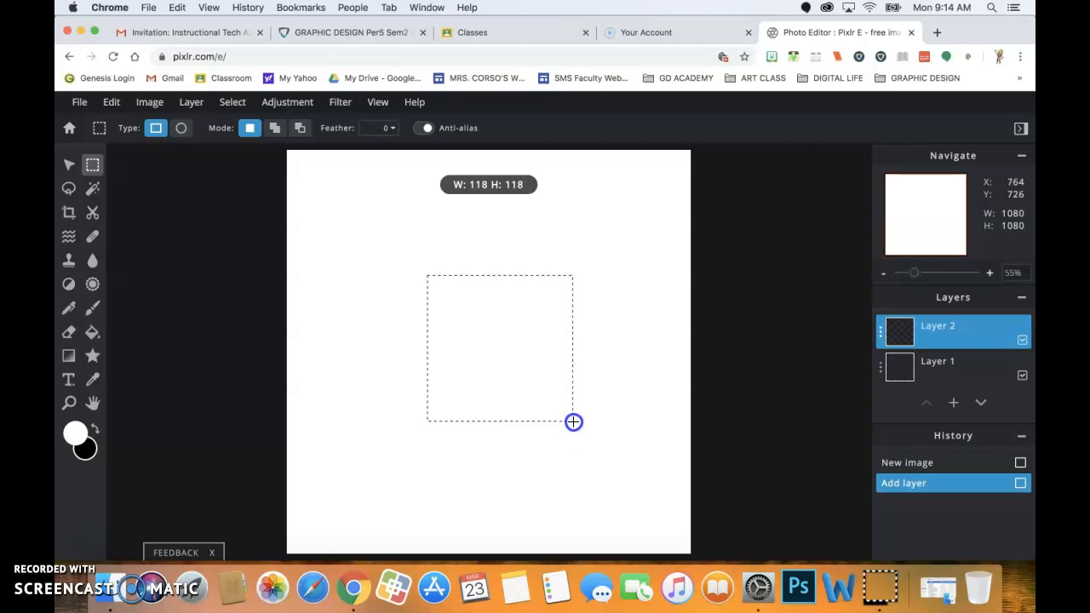
drag(573, 422, 574, 421)
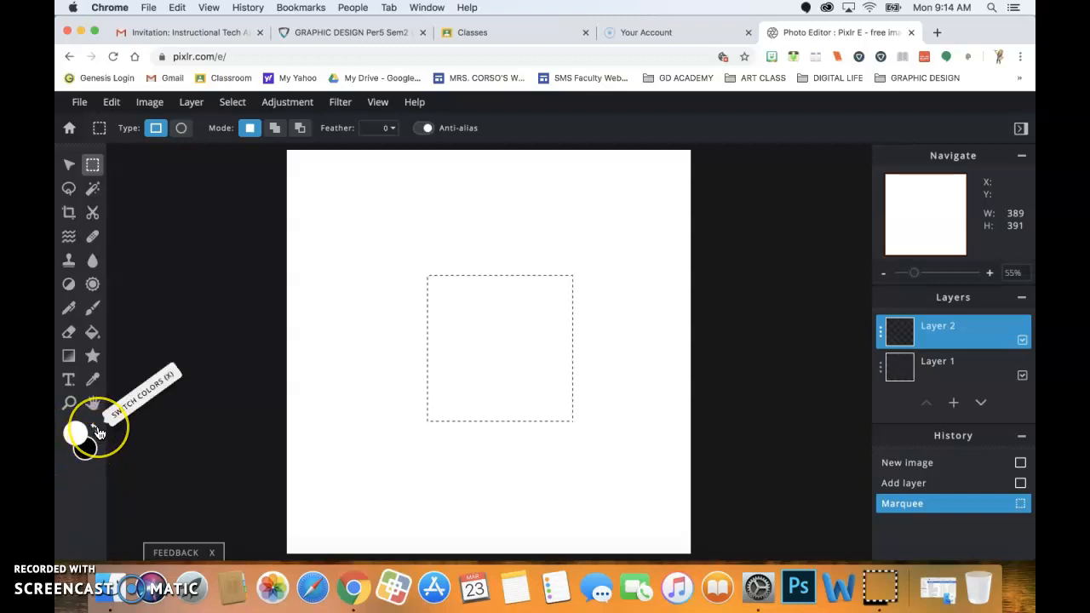
Make black the foreground colour, bucket-fill the square selection, then deselect it.
click(96, 430)
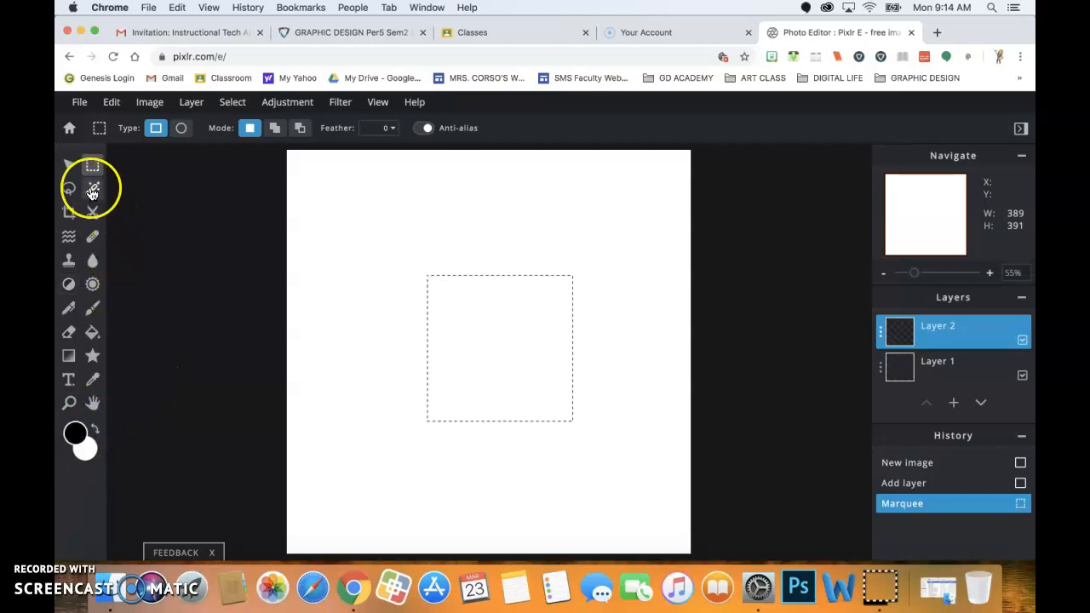
click(93, 333)
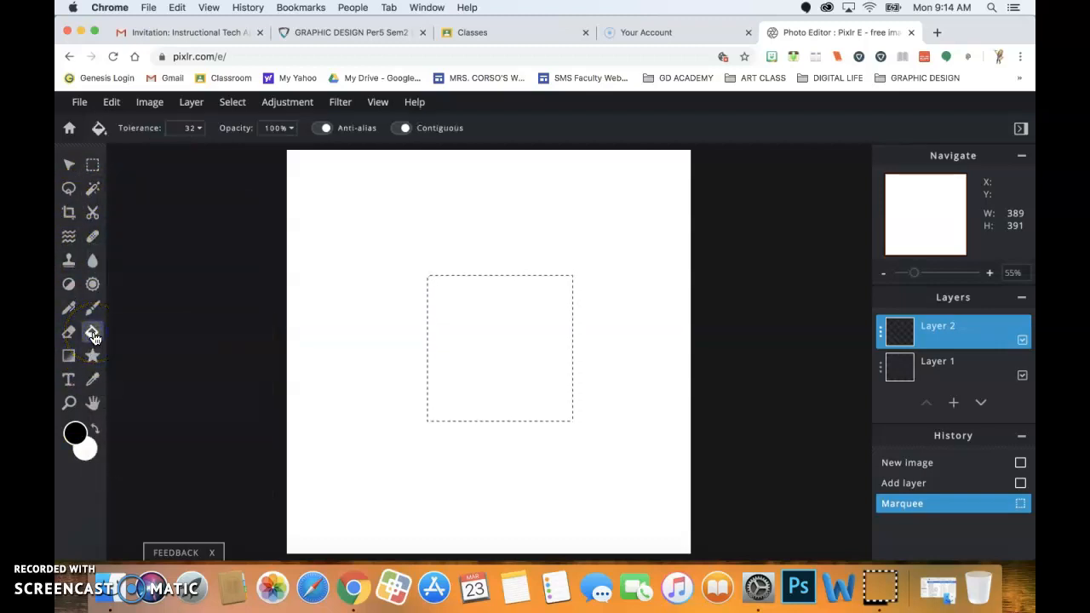
click(485, 320)
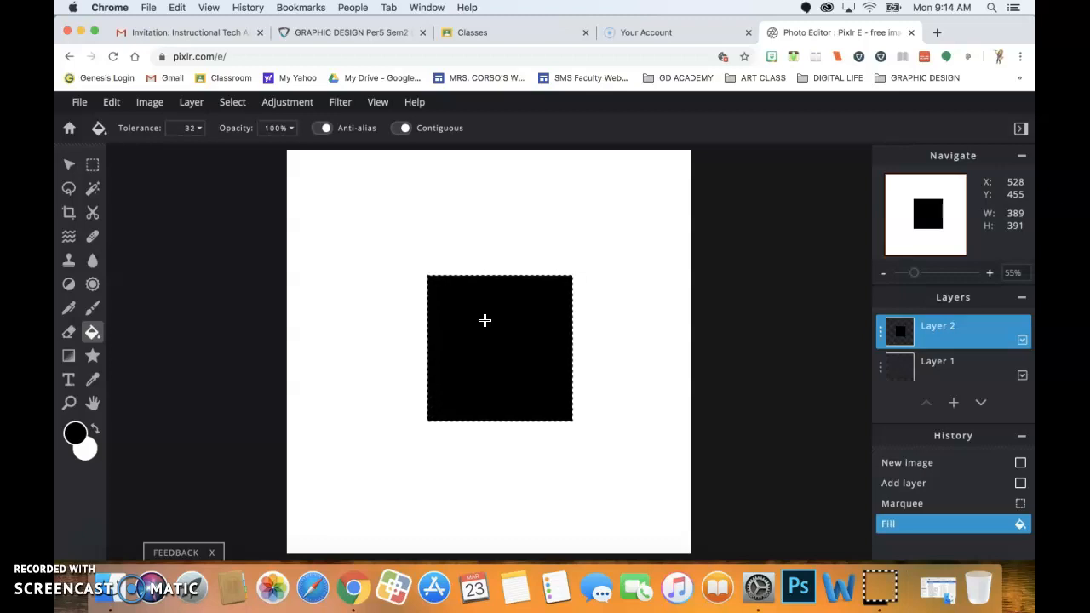
key(super+d)
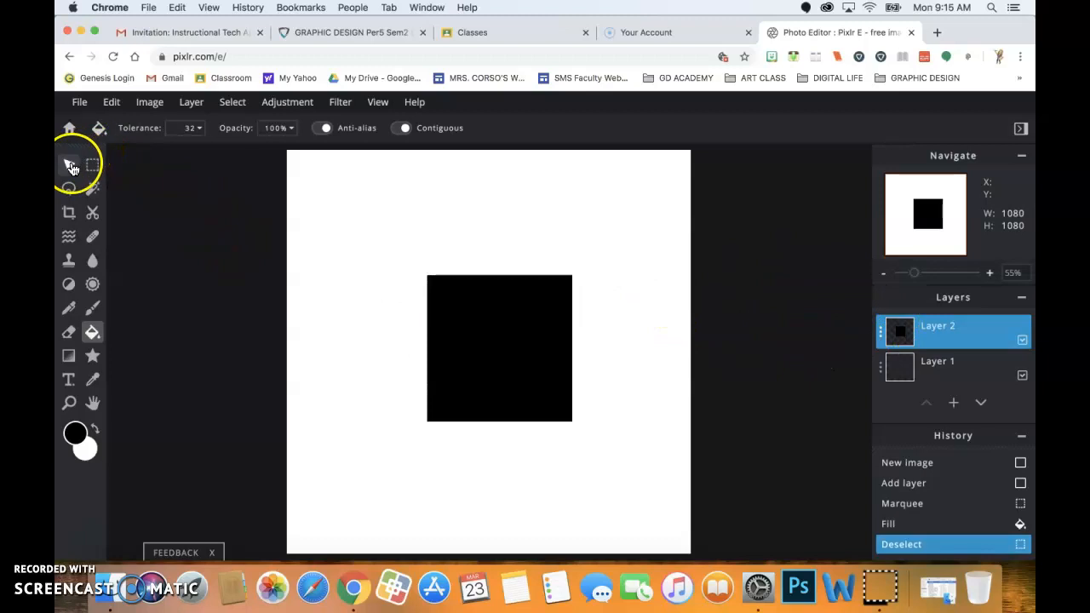
Free-transform the black square on Layer 2 to 399 × 400 px and apply it.
click(71, 166)
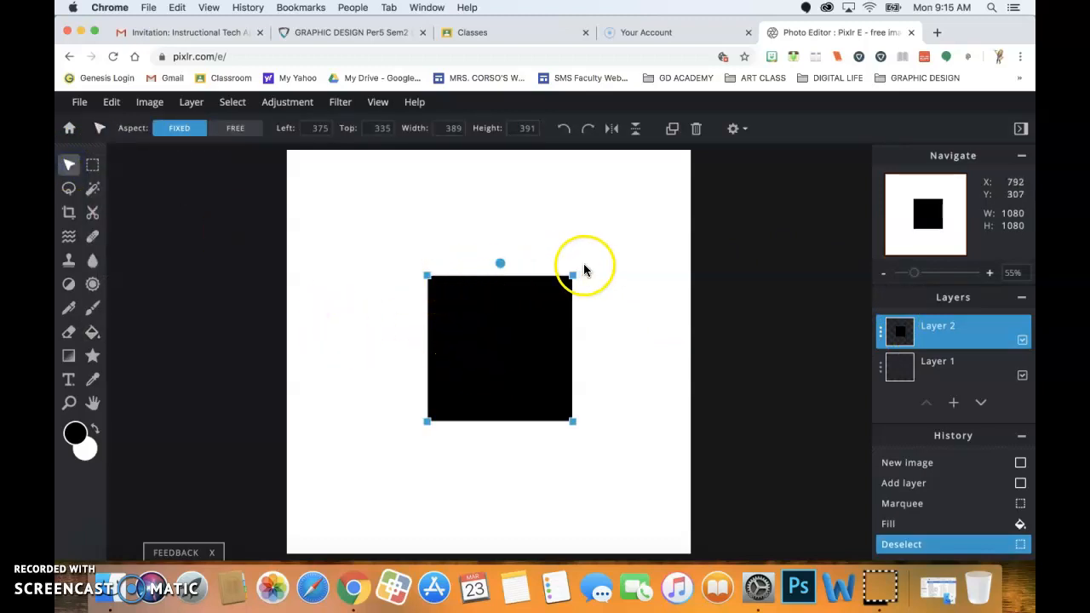
click(112, 103)
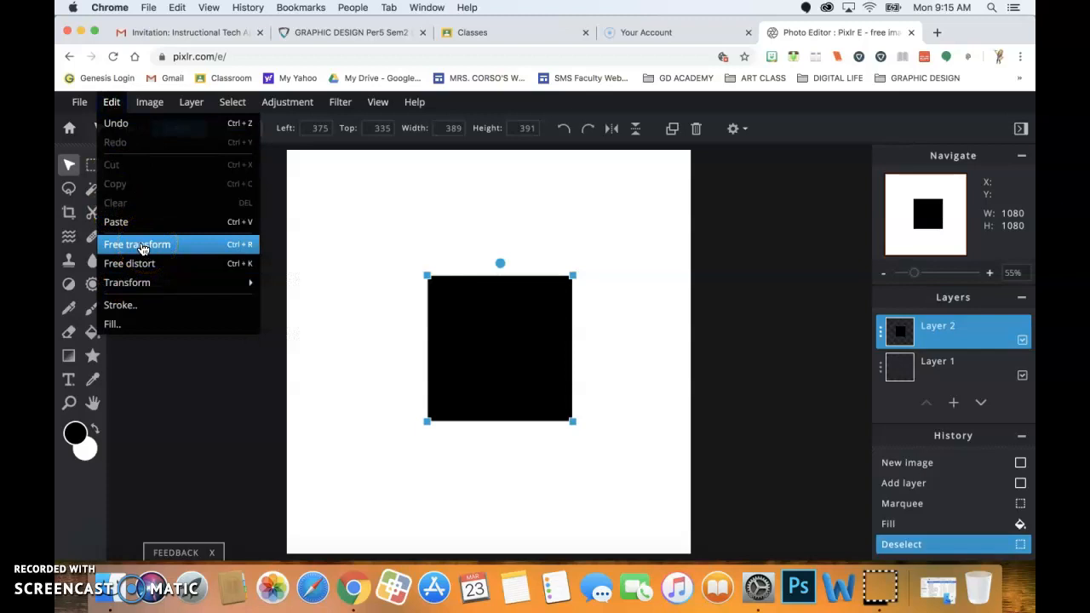
click(143, 248)
mouse_move(485, 301)
mouse_down()
mouse_move(469, 287)
mouse_move(475, 307)
mouse_up()
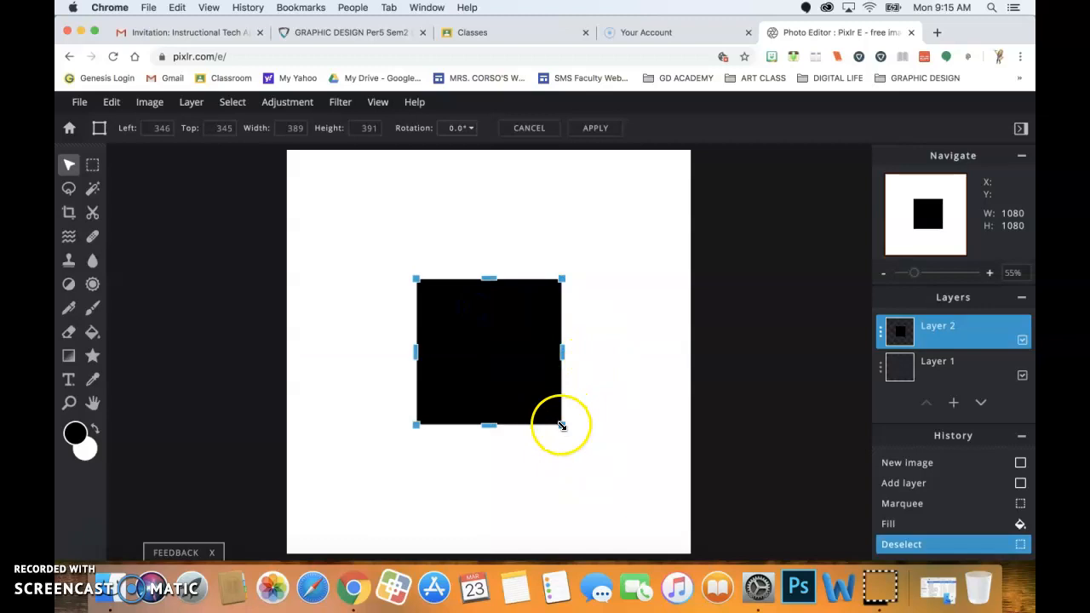
mouse_move(562, 424)
mouse_down()
mouse_move(548, 411)
mouse_move(599, 458)
mouse_move(562, 421)
mouse_move(558, 430)
mouse_move(571, 418)
mouse_move(562, 401)
mouse_move(565, 435)
mouse_move(581, 425)
mouse_move(557, 409)
mouse_move(559, 432)
mouse_move(582, 426)
mouse_up()
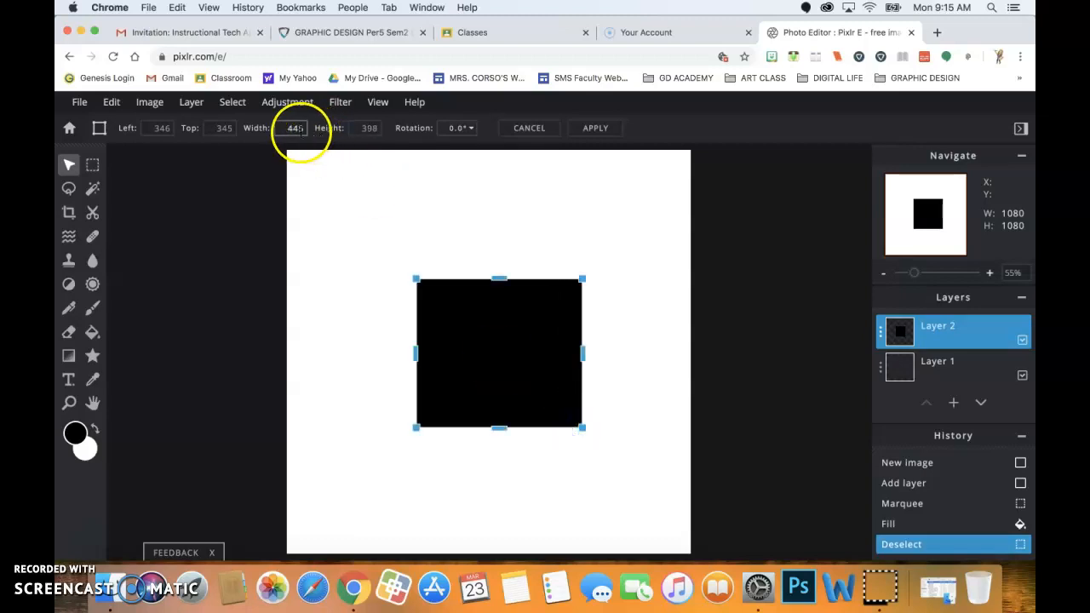
click(364, 128)
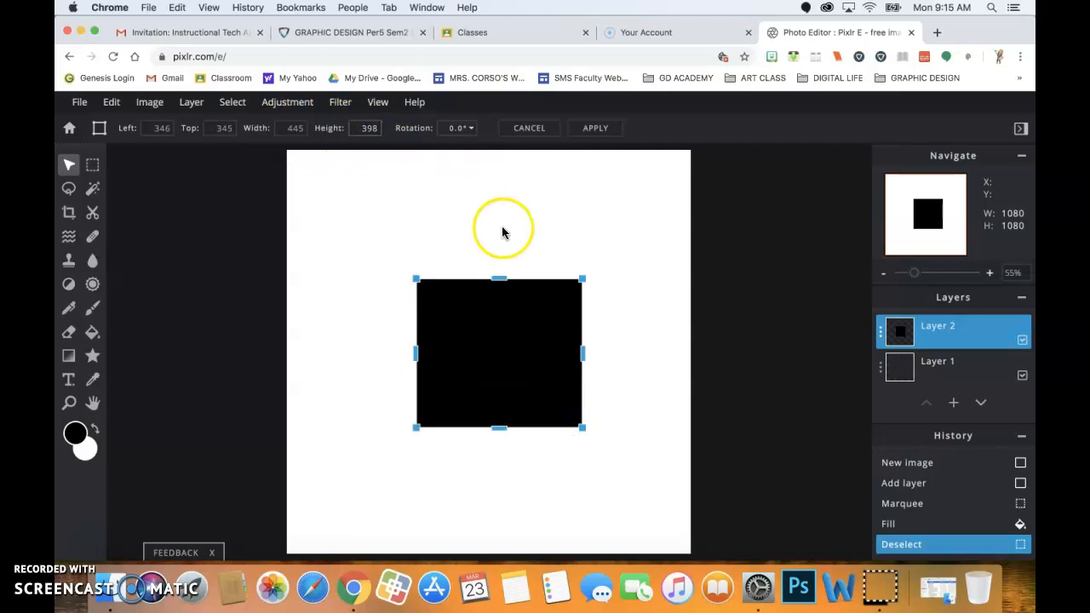
mouse_move(583, 427)
mouse_down()
mouse_move(576, 419)
mouse_move(565, 429)
mouse_up()
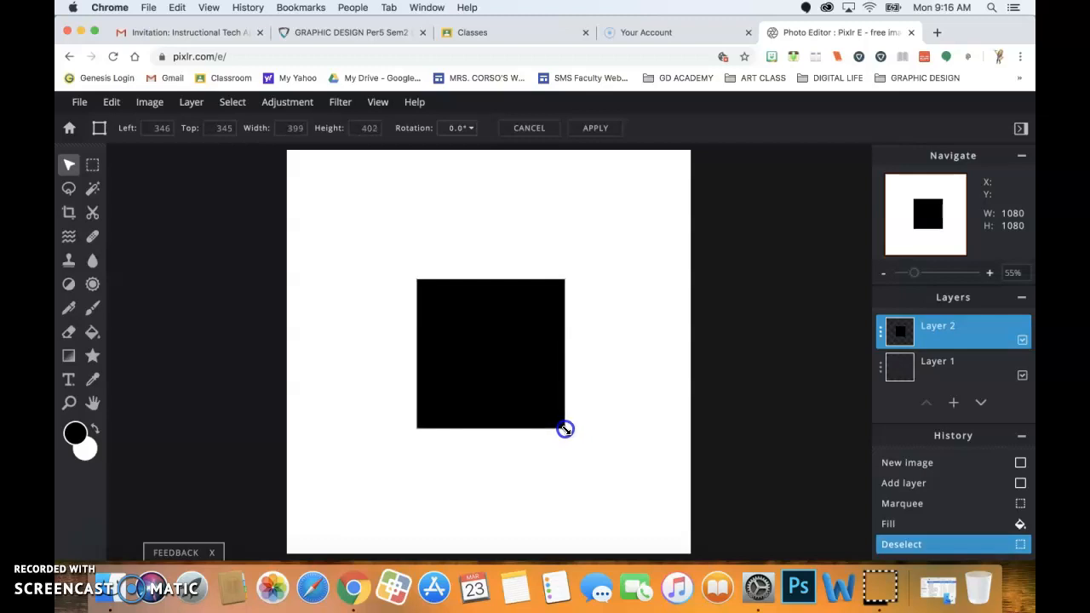
drag(564, 430, 566, 428)
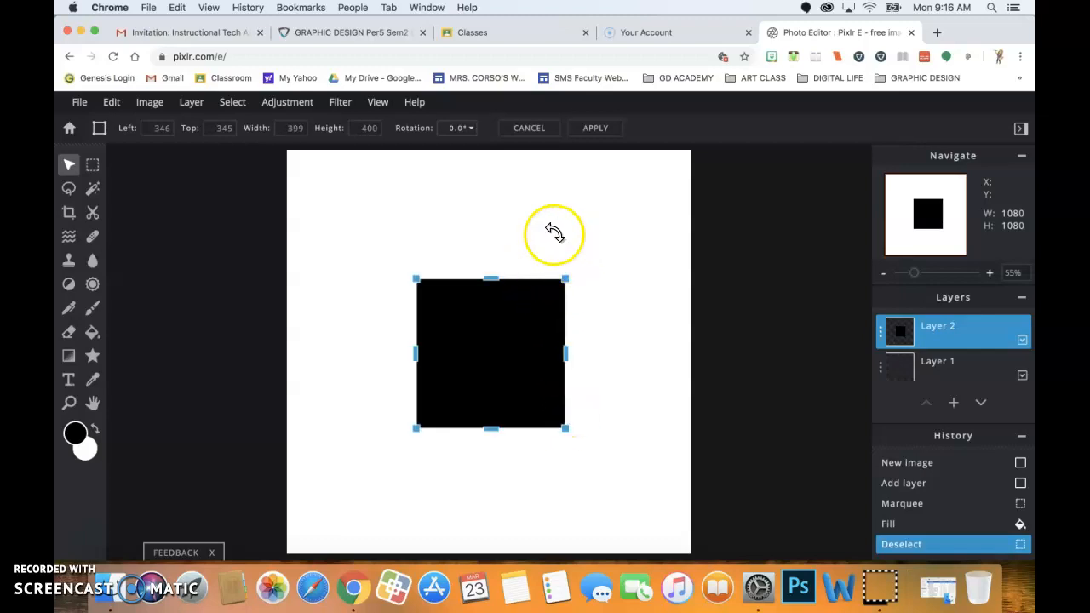
click(439, 157)
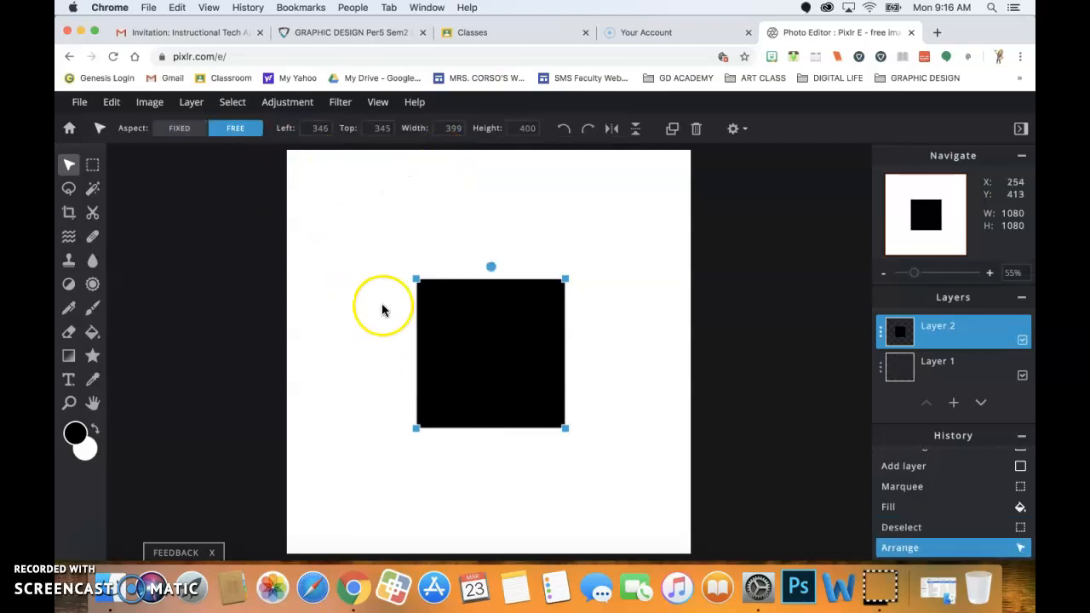
Centre the black square on the canvas and set the Lasso tool to Free mode.
drag(468, 327, 472, 333)
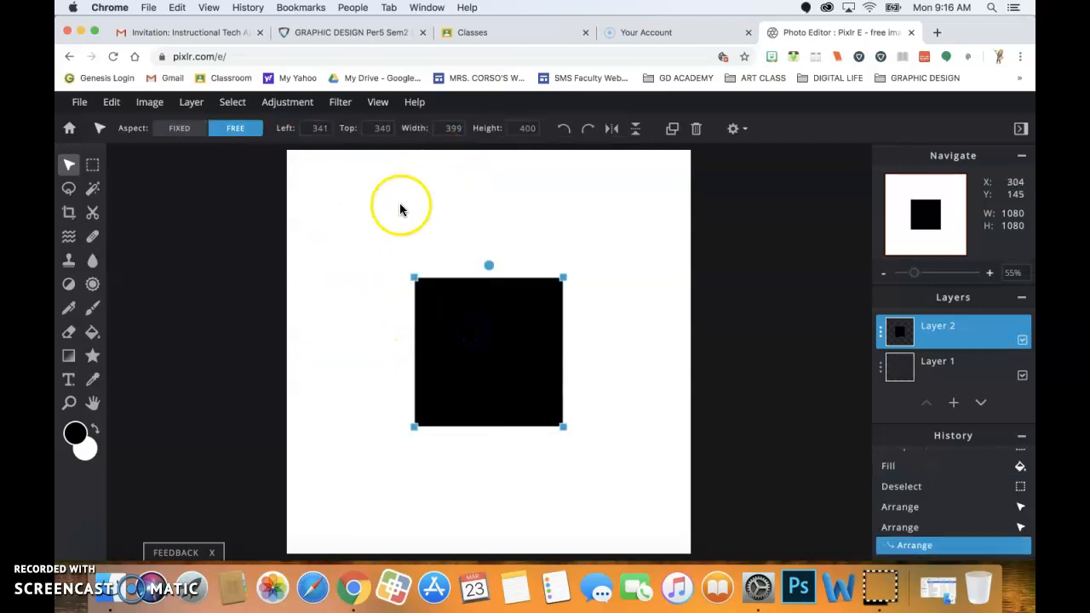
click(68, 191)
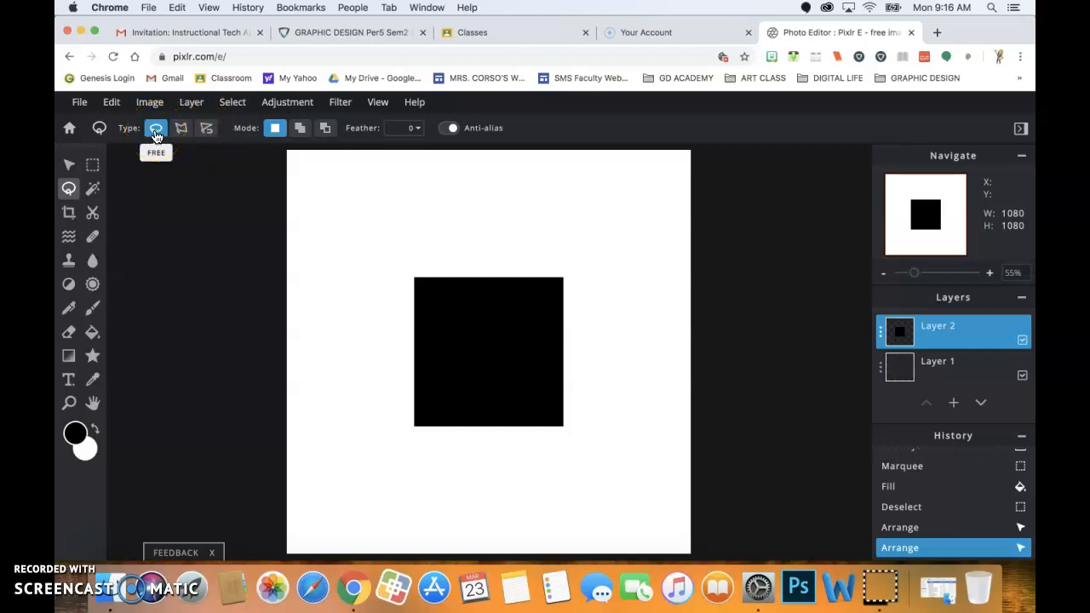
click(182, 138)
click(277, 129)
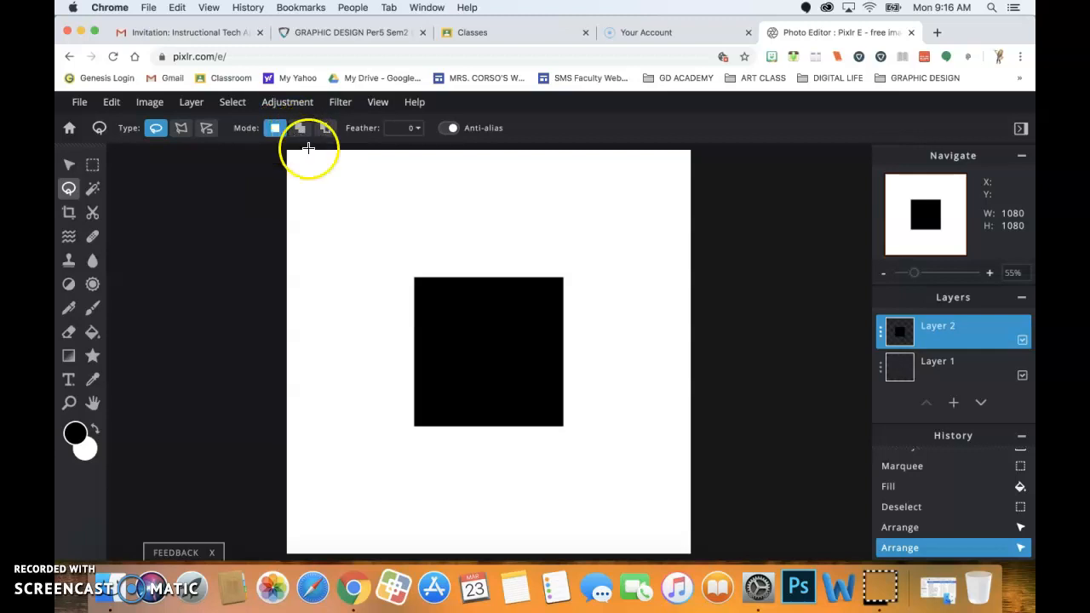
click(156, 130)
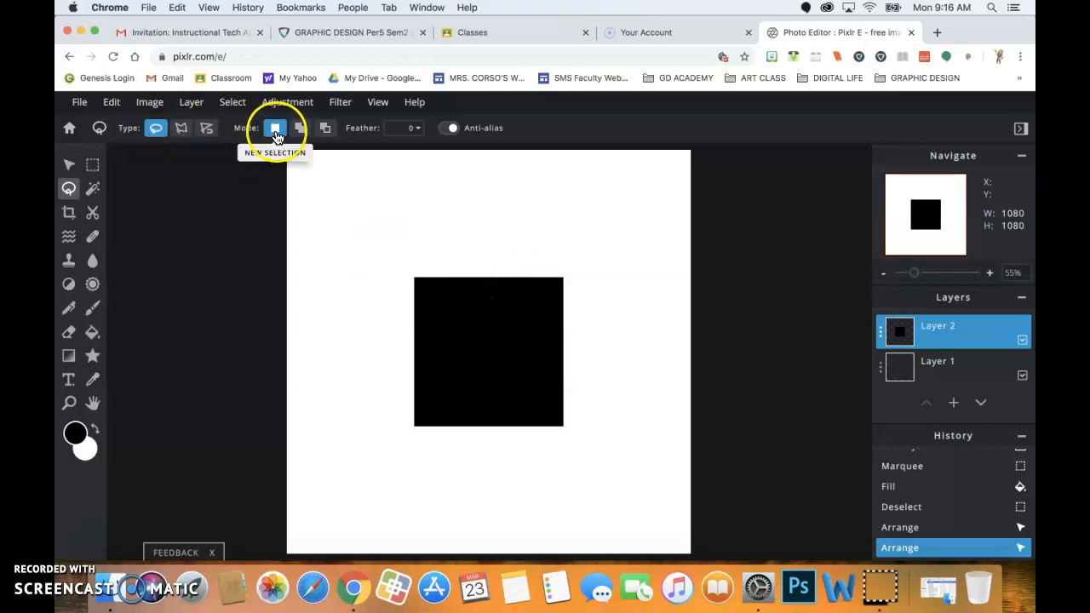
Draw a wavy freehand loop around the square's right edge, closing it at the top corner.
click(568, 272)
drag(561, 281, 543, 289)
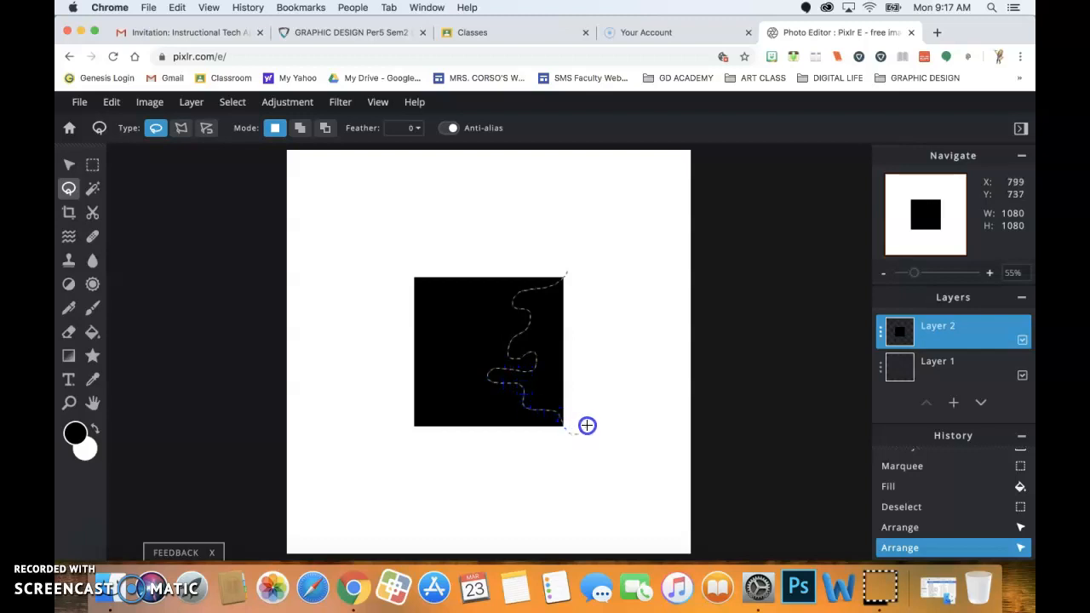
drag(595, 384, 595, 359)
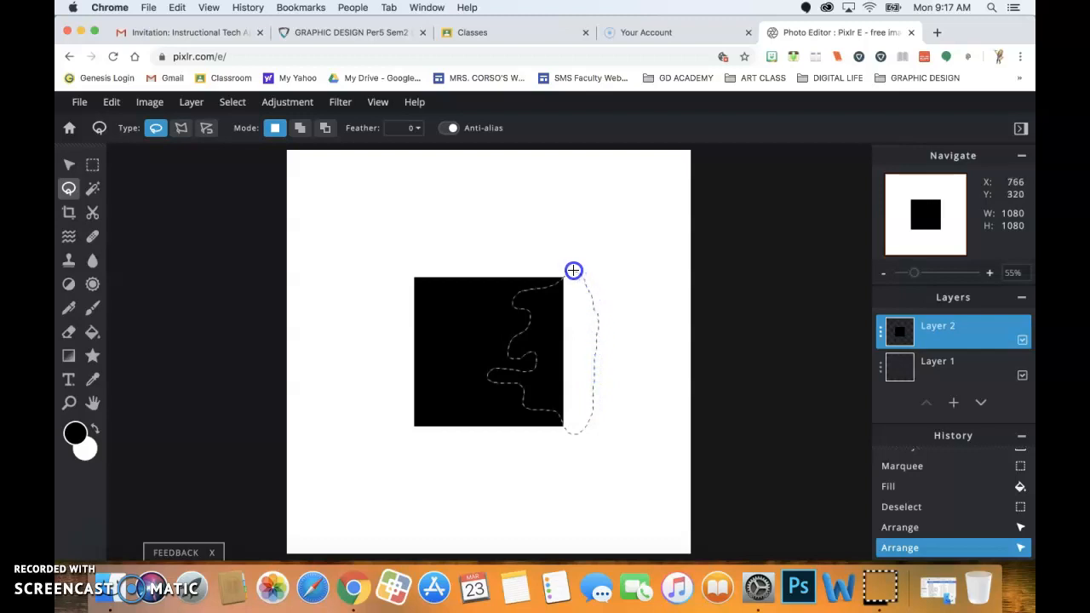
drag(568, 271, 568, 270)
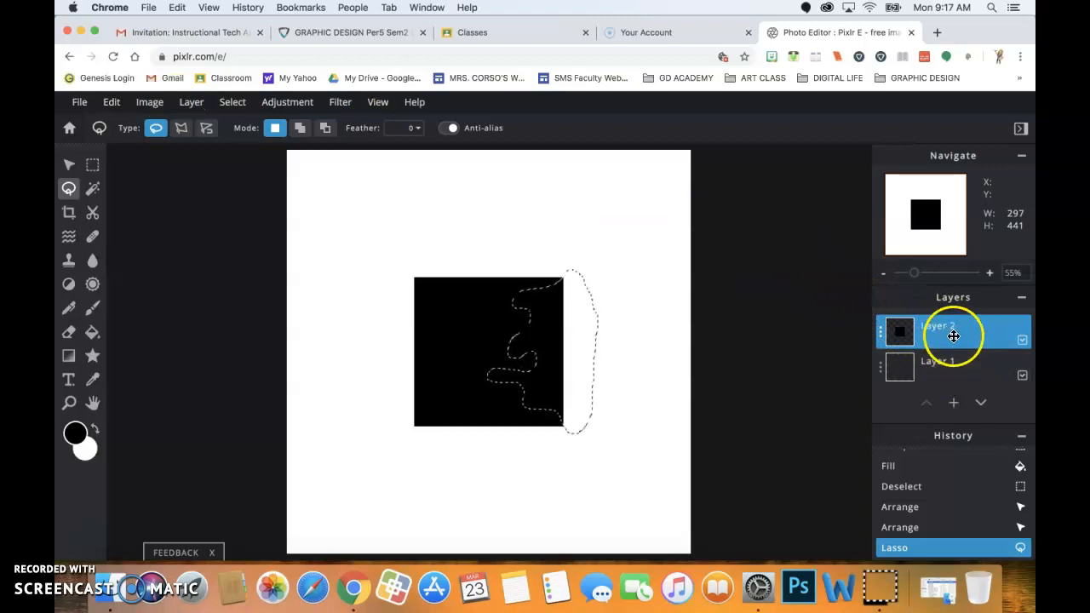
Cut the wavy piece from the square with Edit > Cut, then paste, allowing Chrome clipboard access.
click(111, 106)
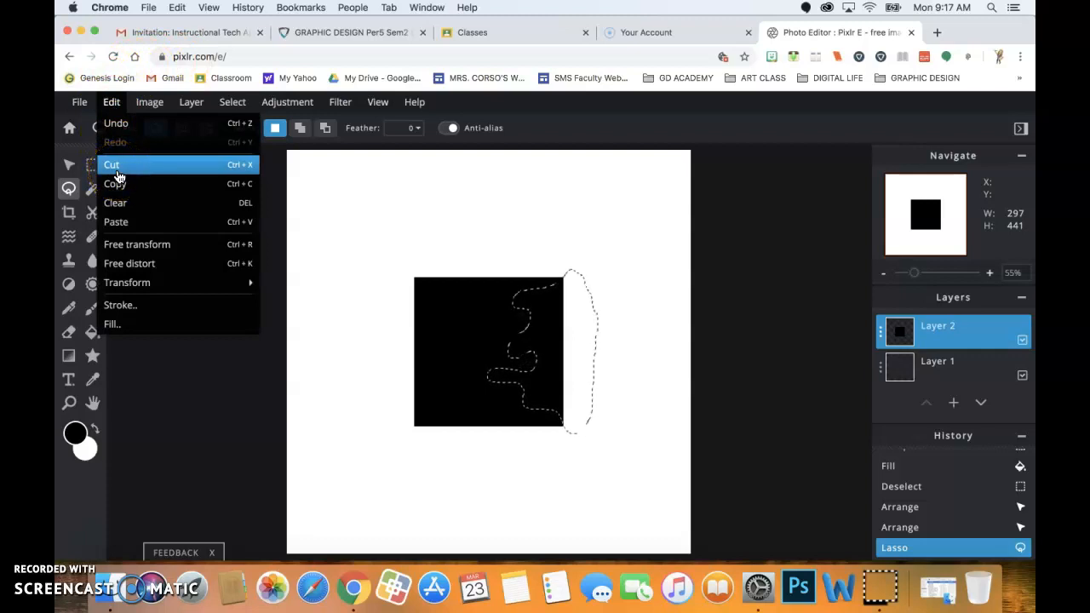
click(117, 167)
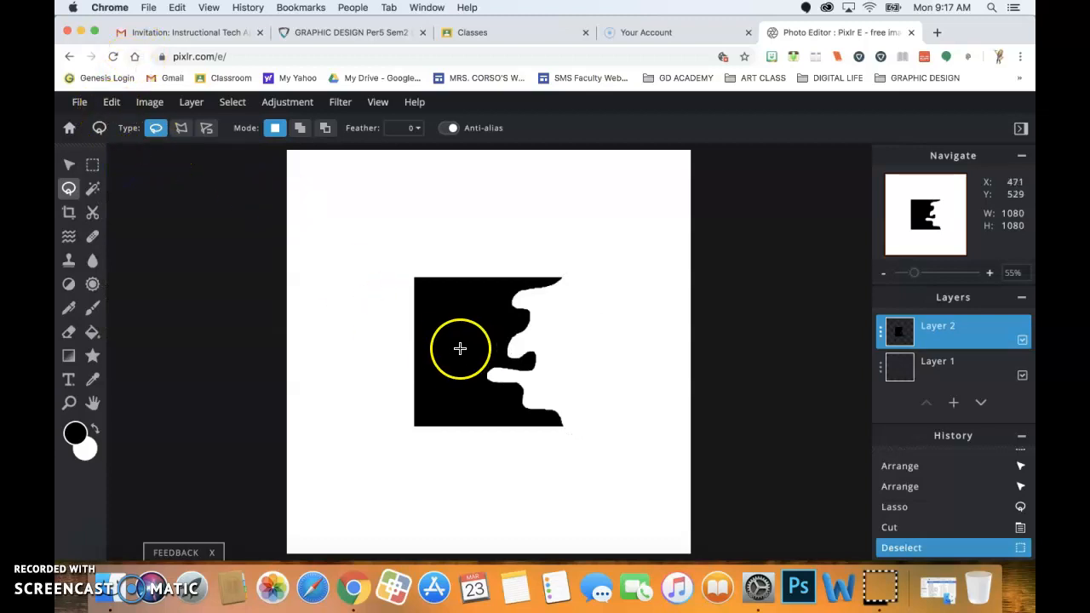
click(112, 106)
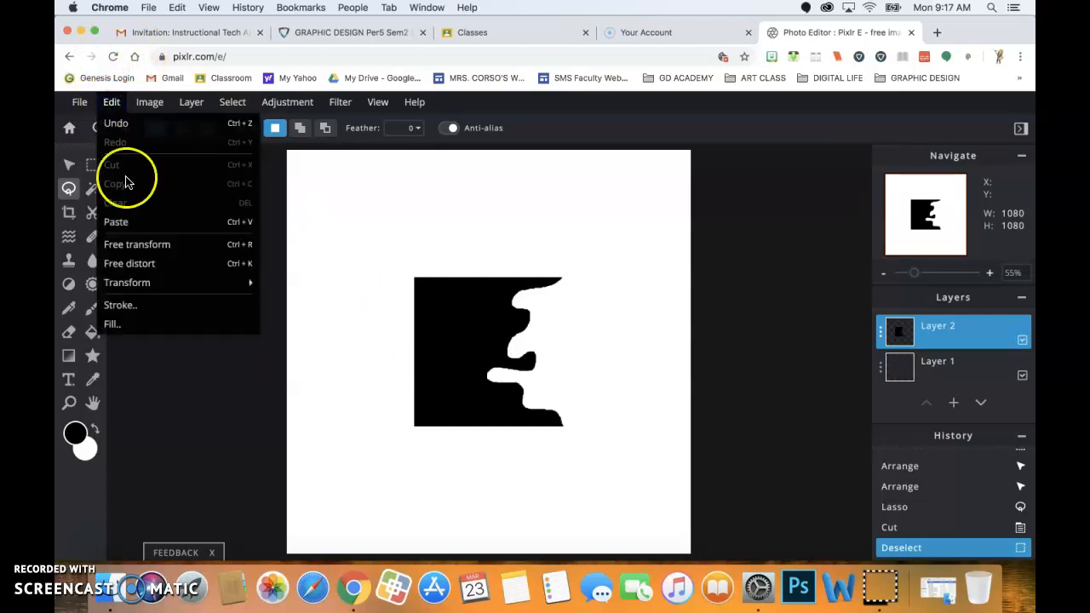
click(136, 226)
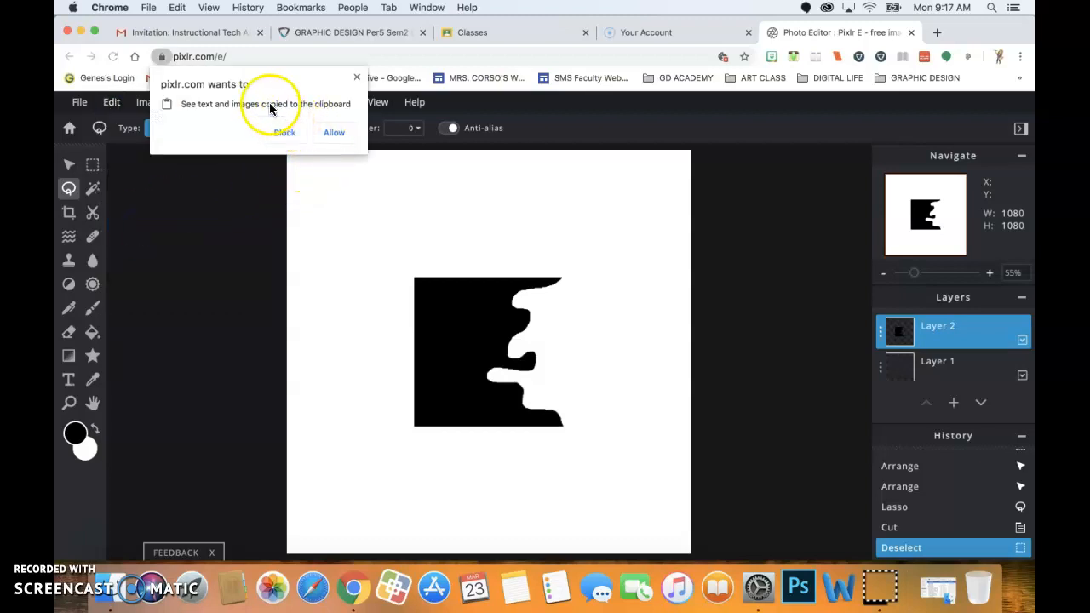
click(333, 137)
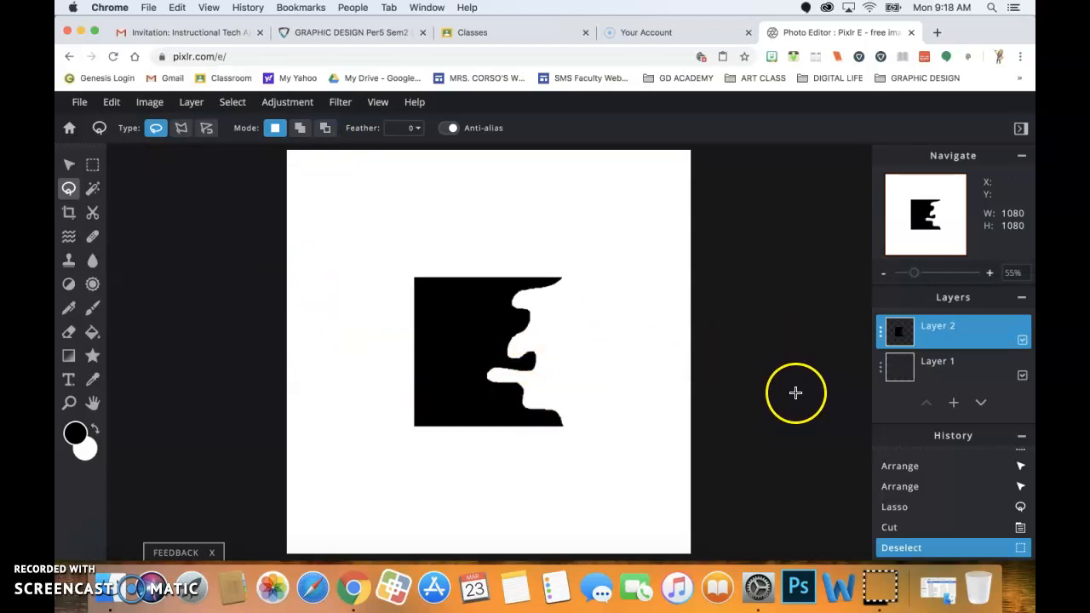
click(112, 102)
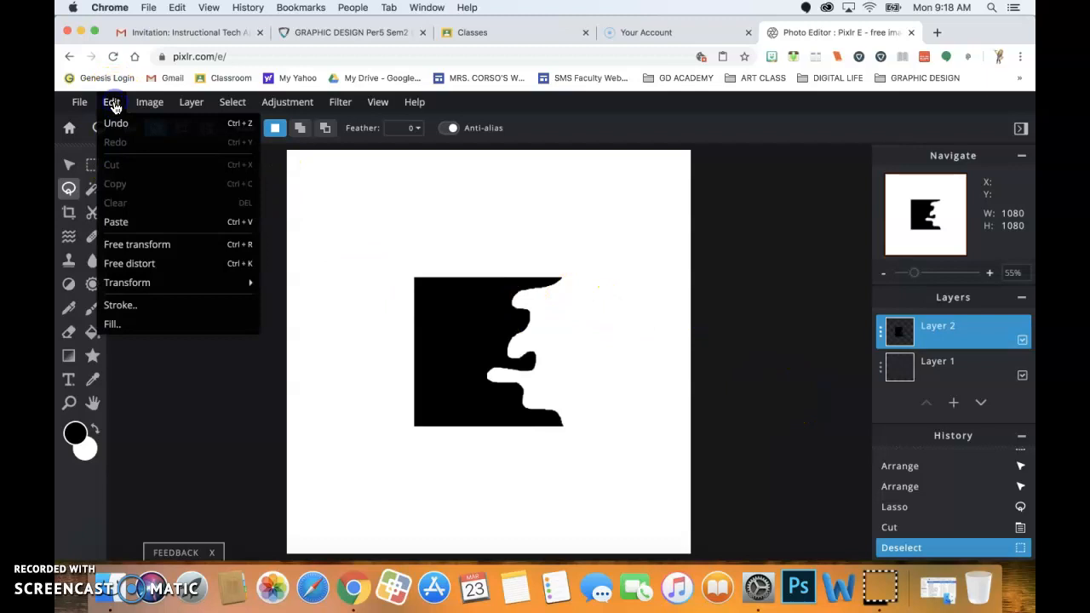
click(130, 223)
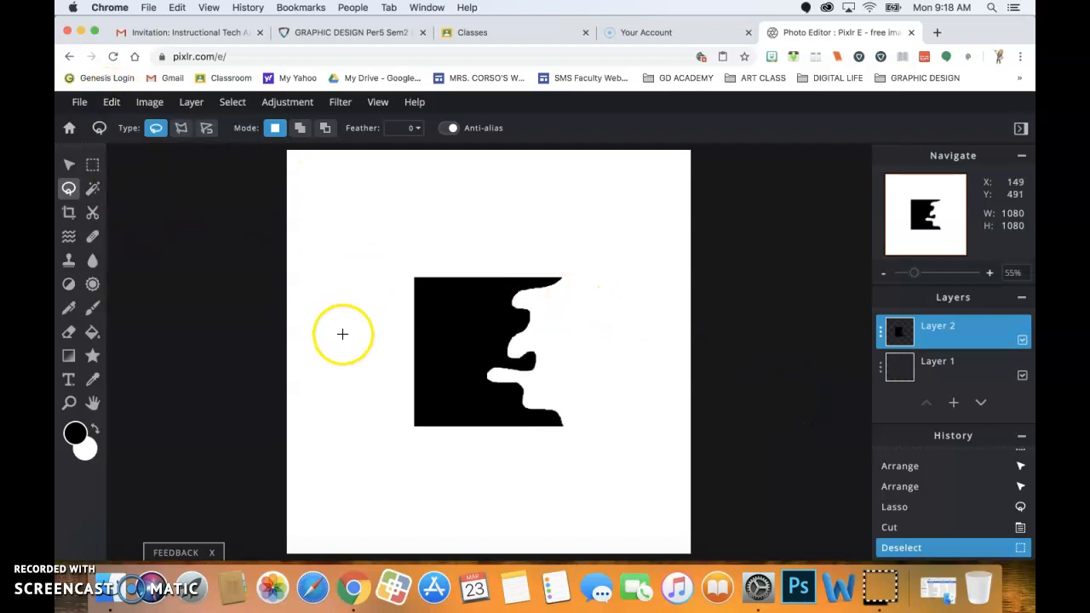
Undo the accidental move, deselect and cut to restore the wavy selection on the square.
click(69, 164)
mouse_move(464, 334)
mouse_down()
mouse_move(364, 326)
mouse_move(480, 337)
mouse_up()
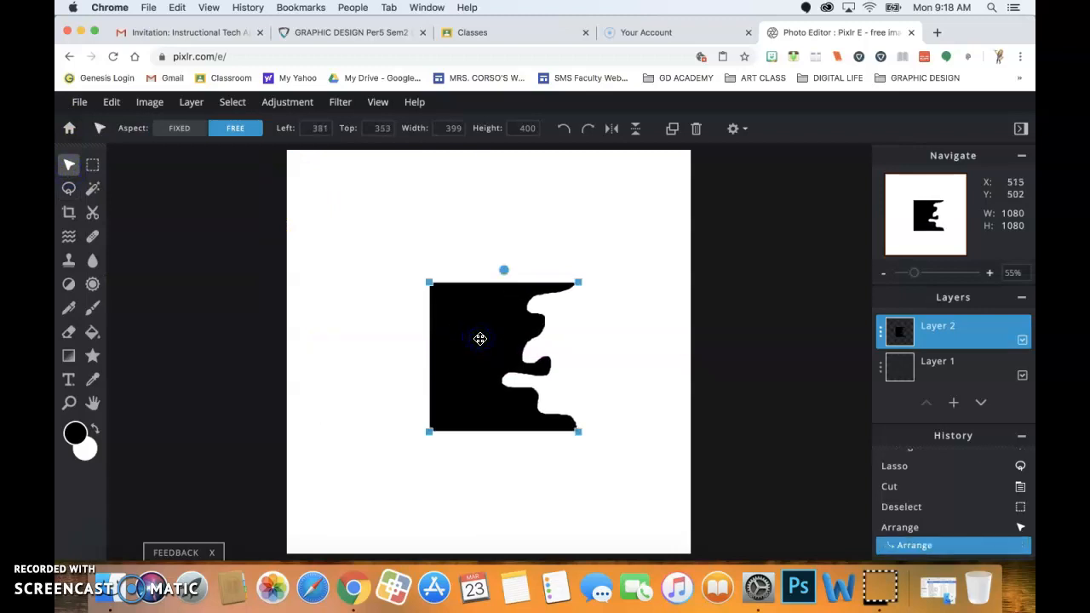
key(super+z)
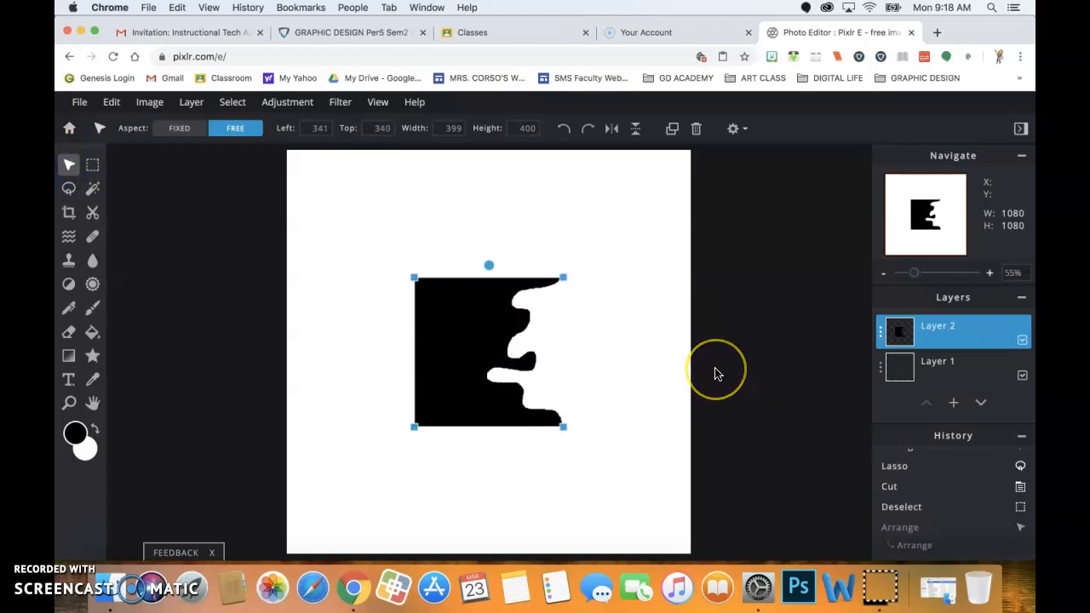
key(super+z)
key(super+z)
click(713, 372)
click(566, 331)
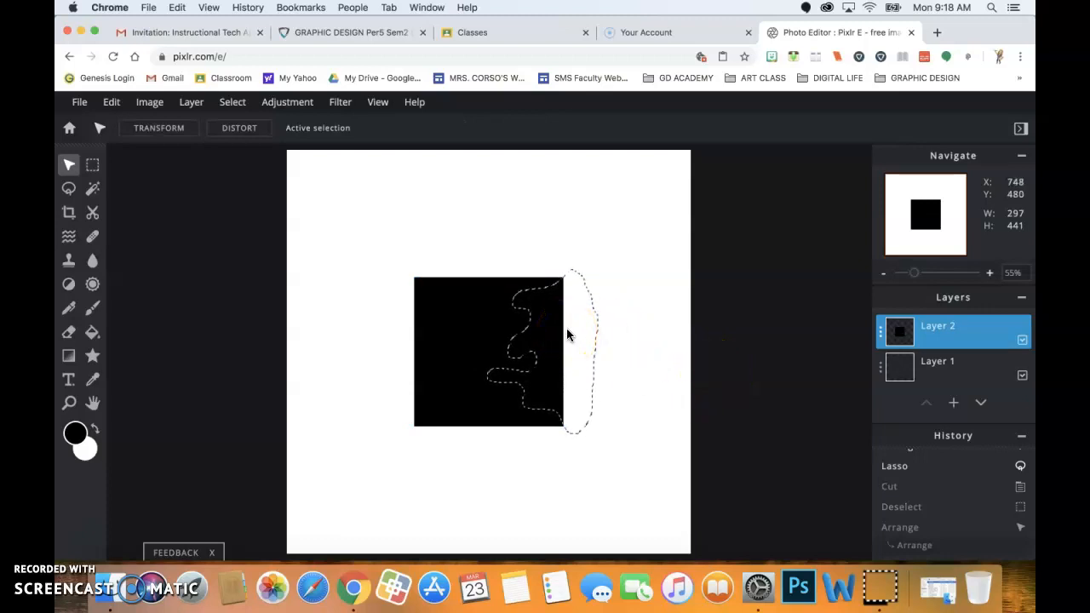
click(559, 362)
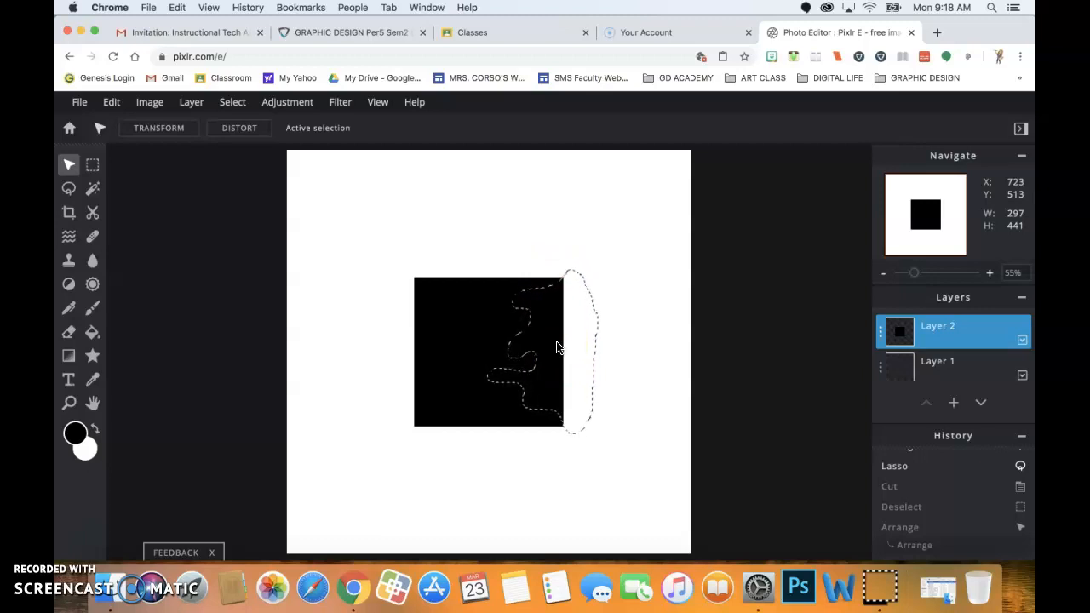
Cut the wavy piece with Cmd+X, deselect, paste it as a layer and move it right.
key(super+x)
key(super+d)
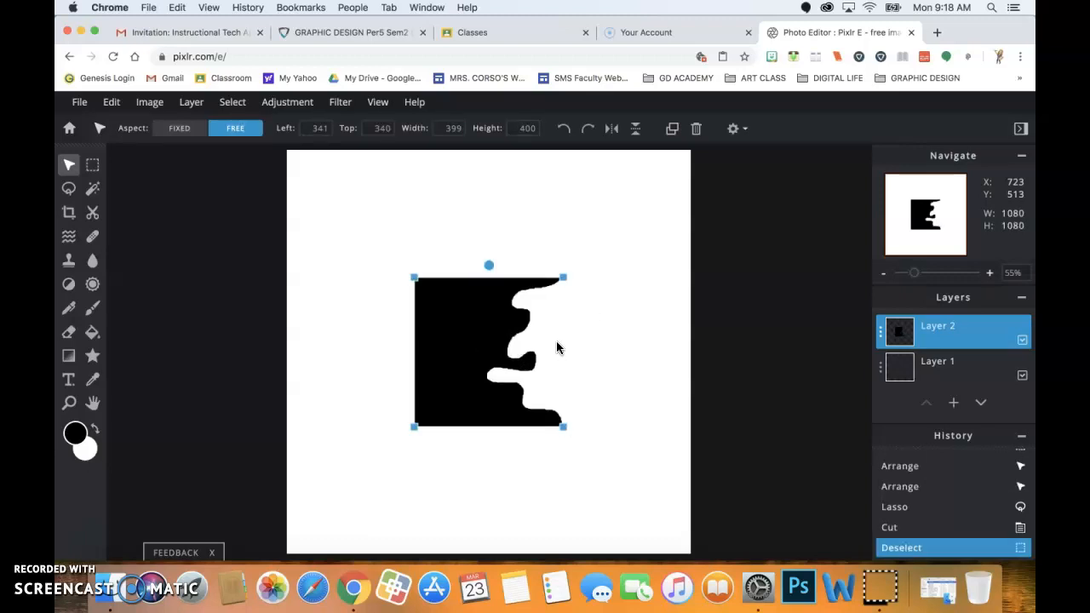
key(super+v)
click(481, 314)
drag(482, 314, 563, 318)
click(110, 102)
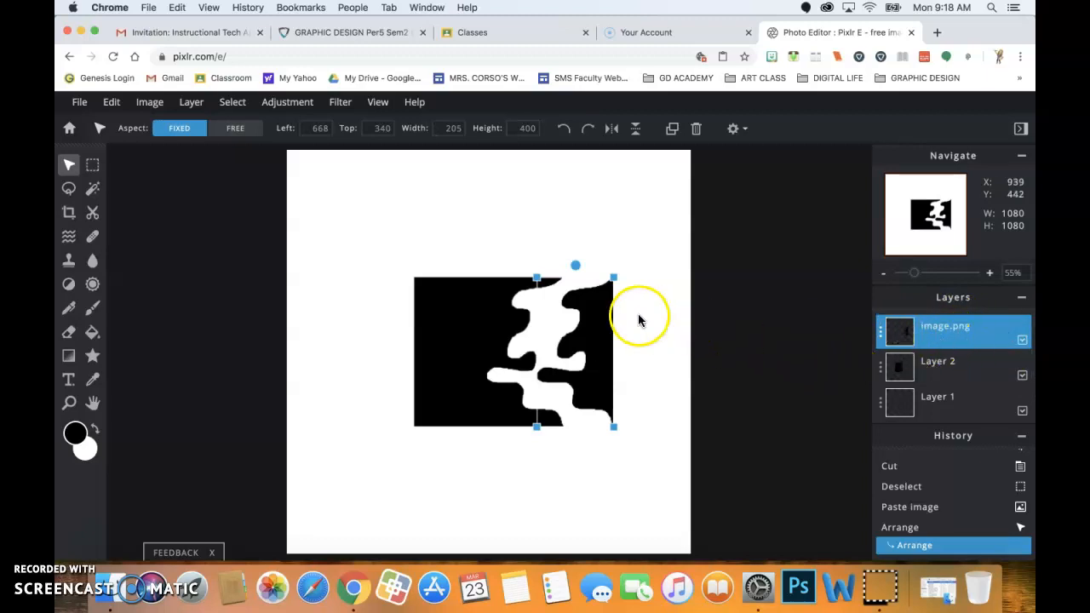
Shift the pasted piece slightly left and flip it horizontally via Edit > Transform.
mouse_move(602, 308)
mouse_down()
mouse_move(633, 246)
mouse_move(591, 312)
mouse_up()
click(546, 344)
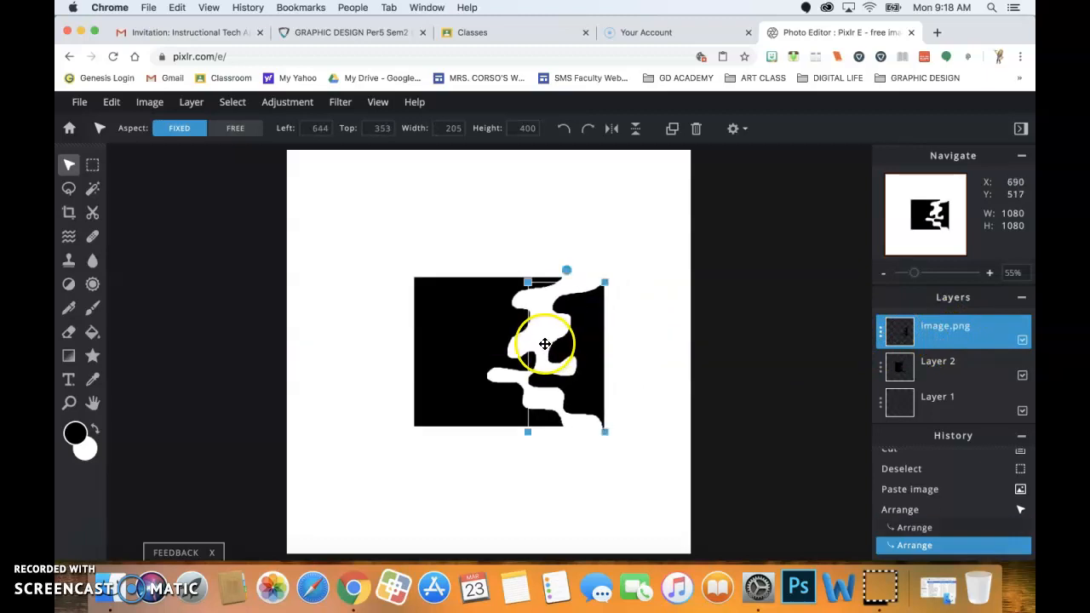
click(110, 106)
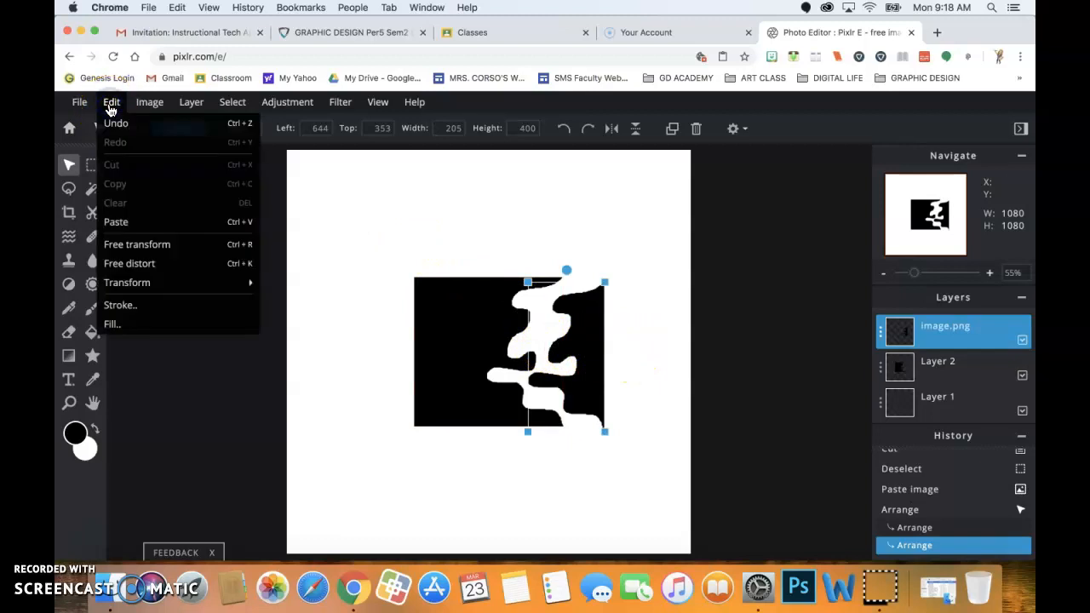
mouse_move(119, 284)
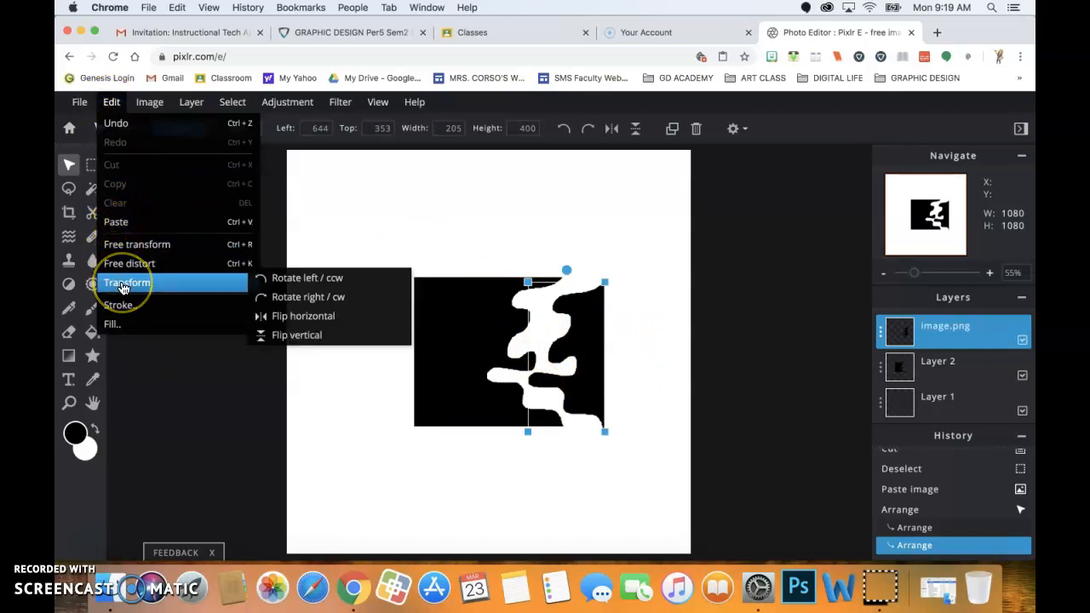
click(297, 321)
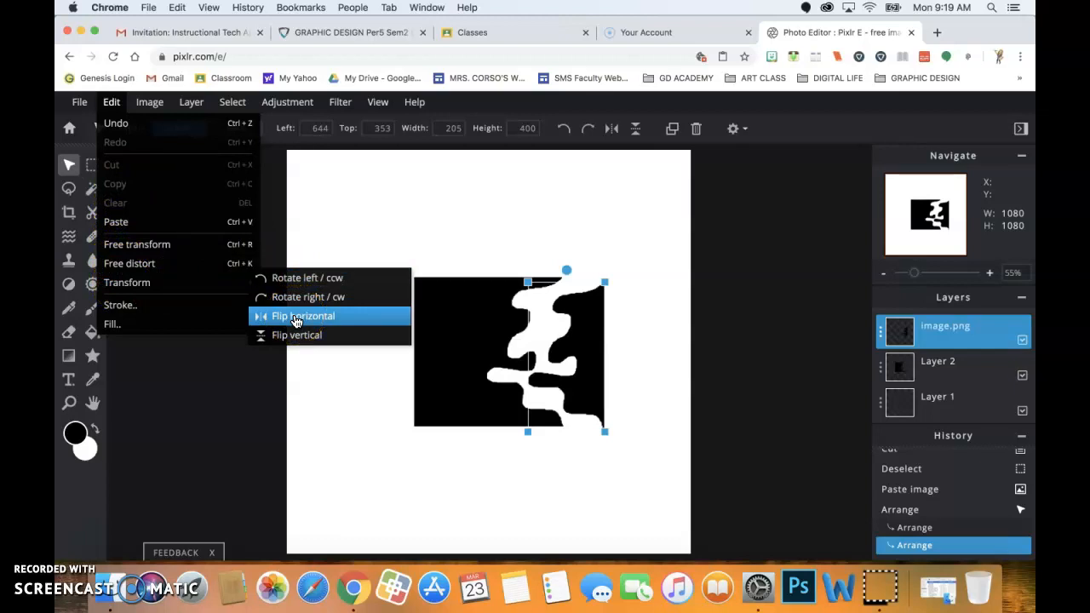
click(296, 320)
Butt the flipped piece against the square's right edge, nudge it into alignment, then deselect.
click(437, 329)
drag(551, 309, 606, 301)
key(Left)
key(Left)
key(Left)
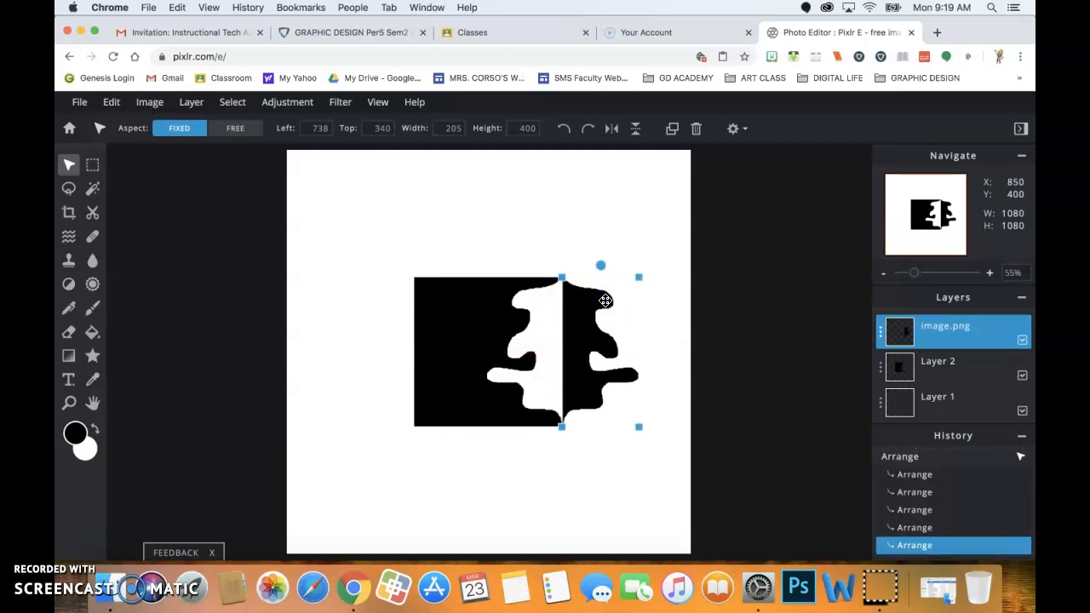
key(Right)
click(562, 483)
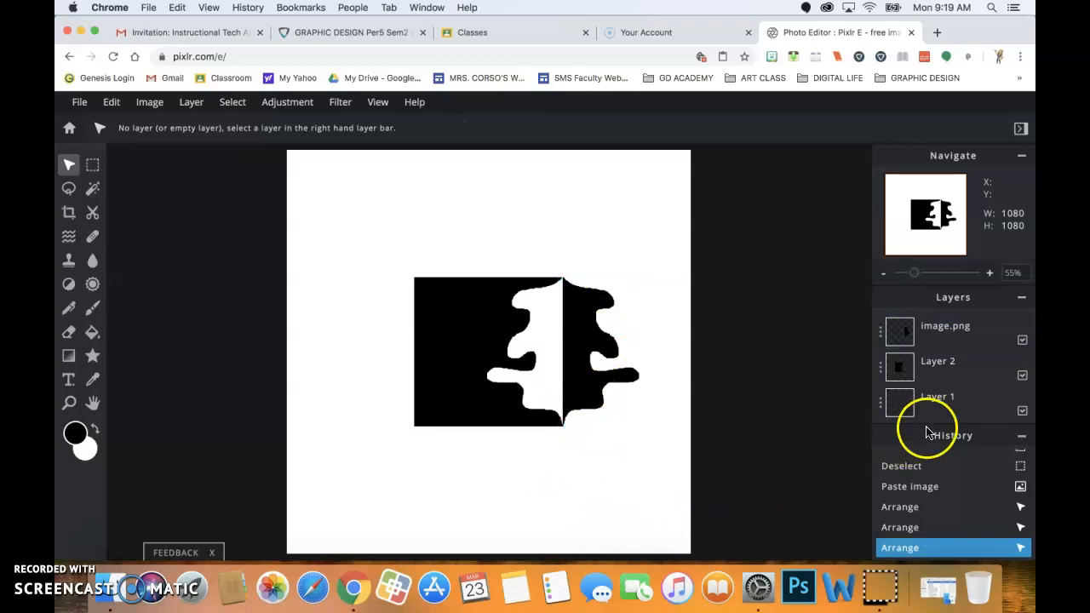
Select Layer 2 and set the Lasso tool to Polygon type.
click(951, 367)
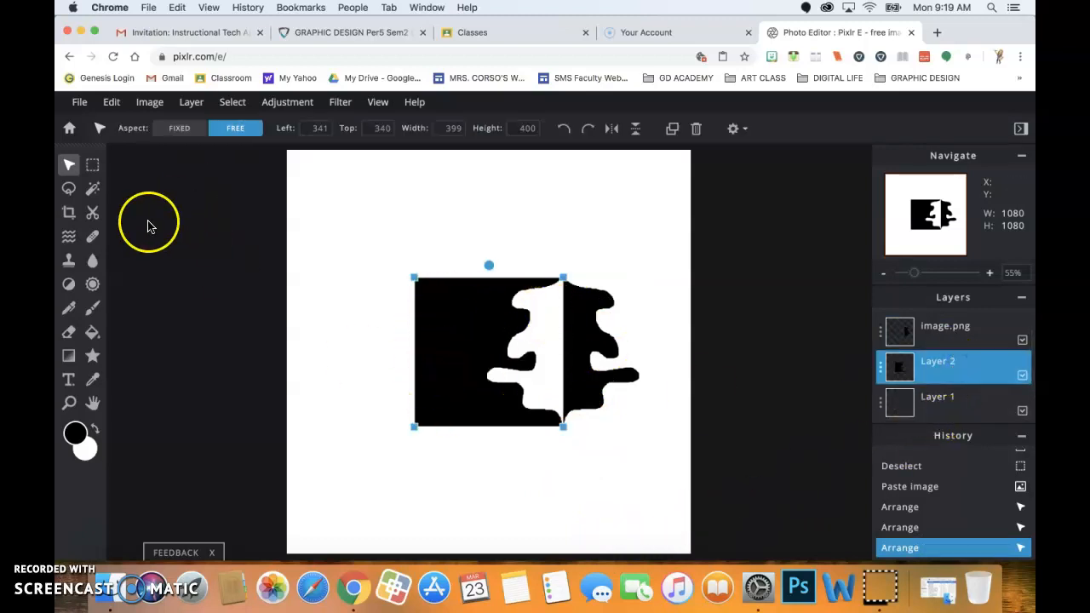
click(70, 193)
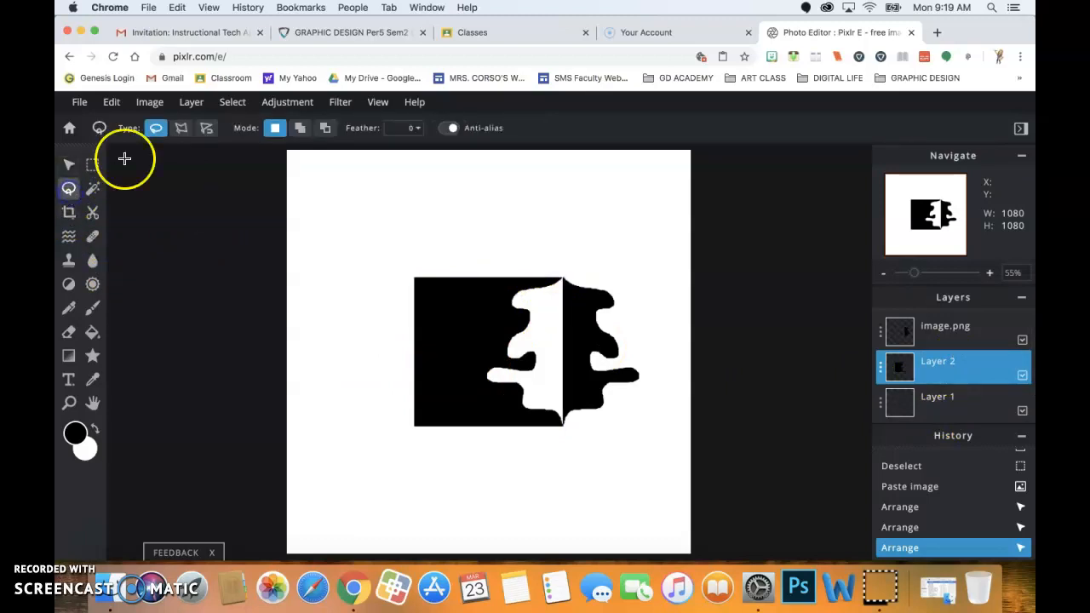
click(185, 129)
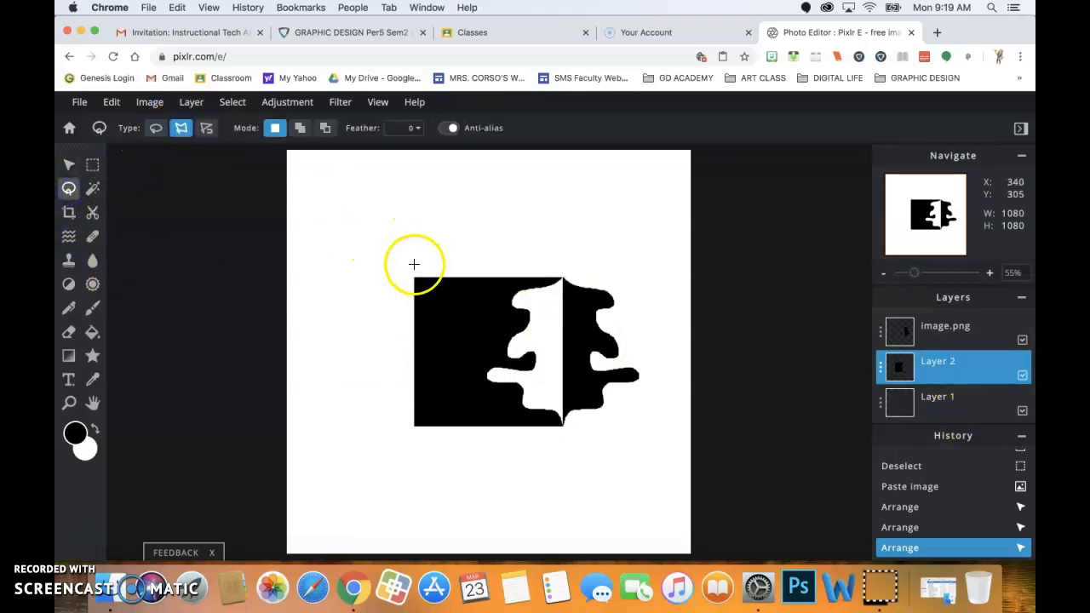
Click a zigzag polygon outline across the square's top-left and close it at the start point.
click(408, 264)
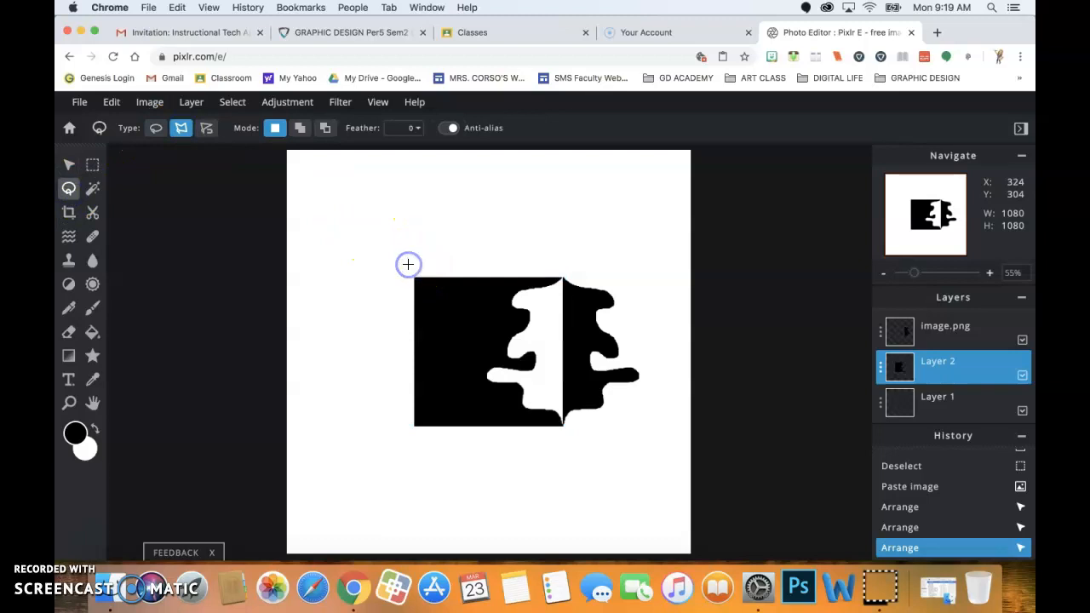
click(424, 294)
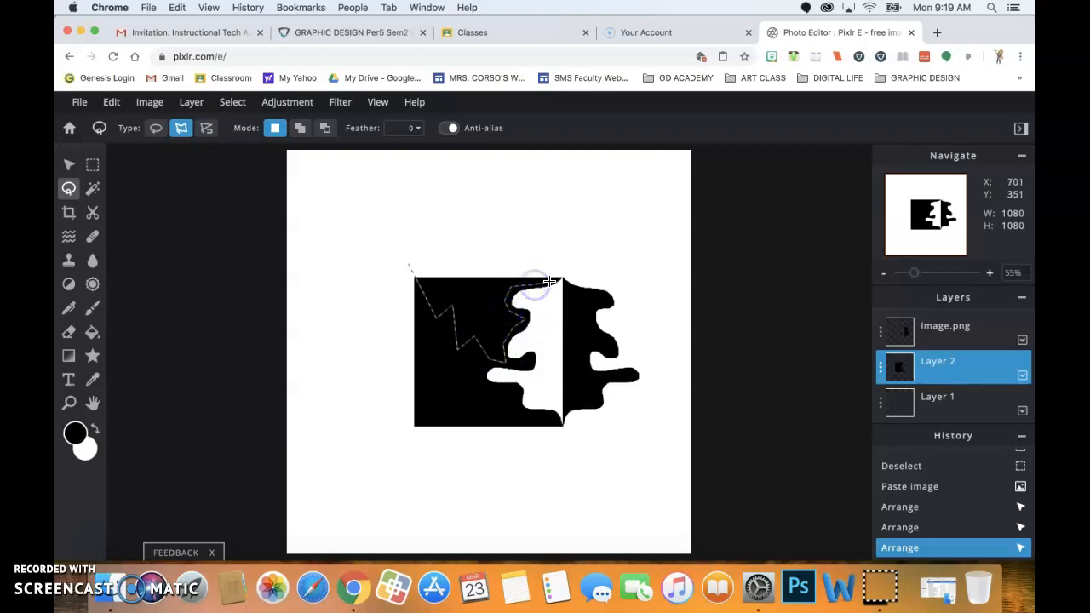
click(530, 237)
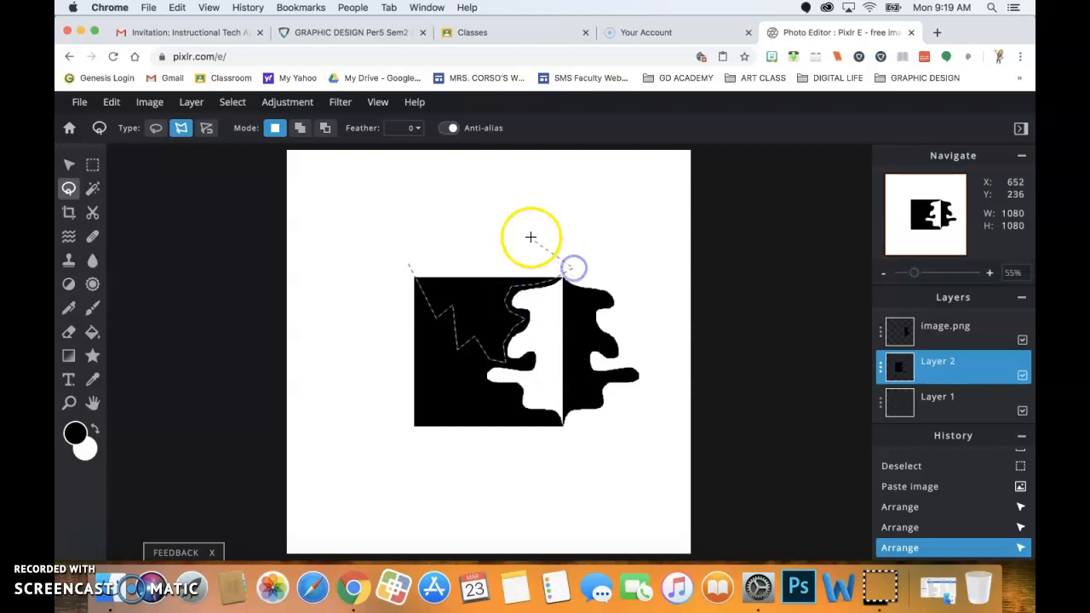
click(412, 254)
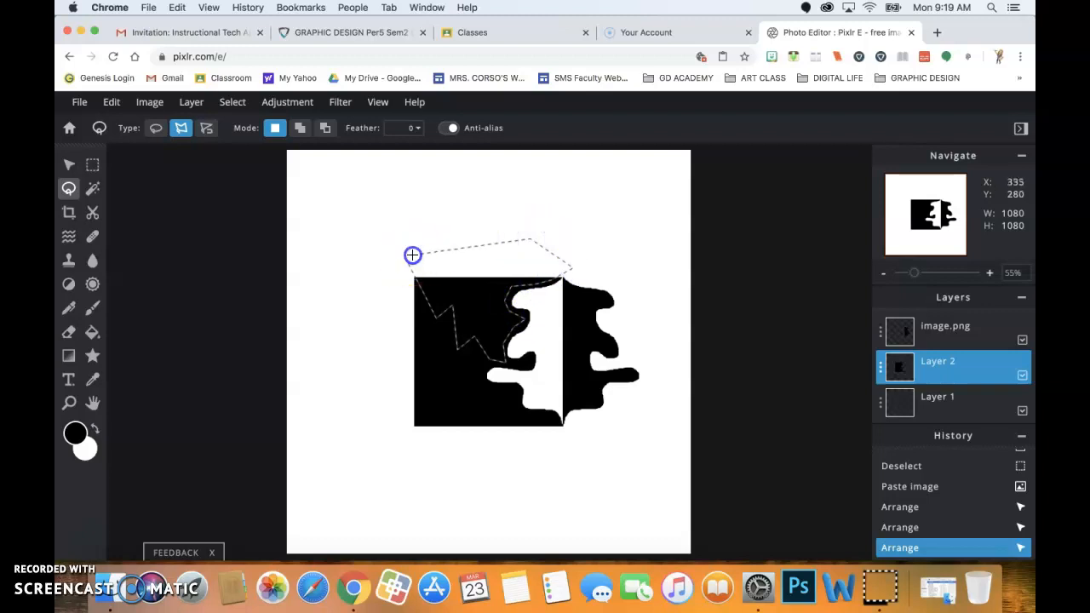
click(412, 255)
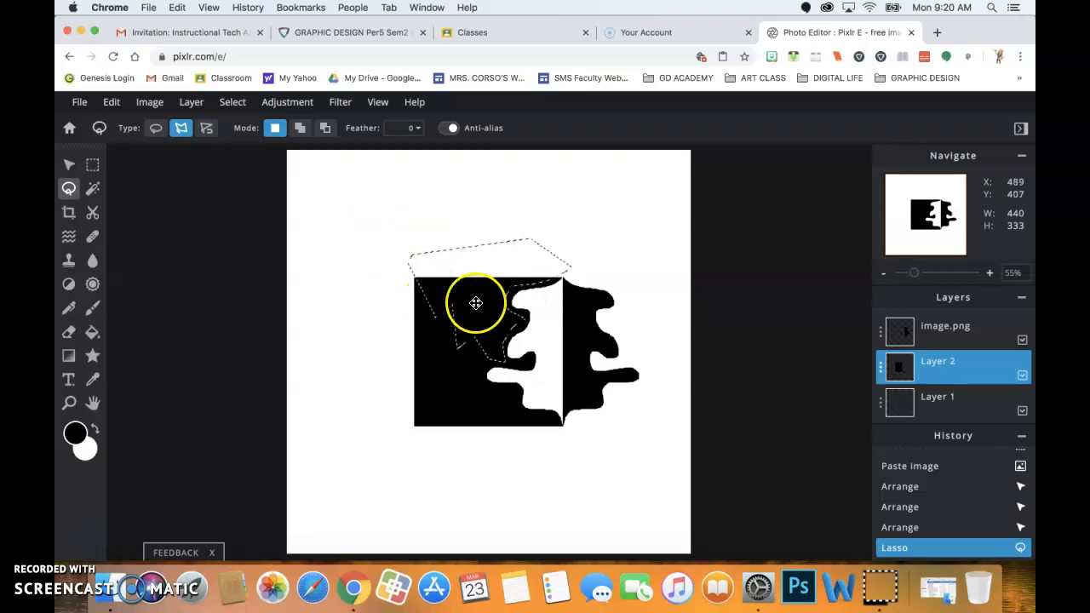
Cut the zigzag piece with Cmd+X, paste it as a new layer and move it upward.
key(super+x)
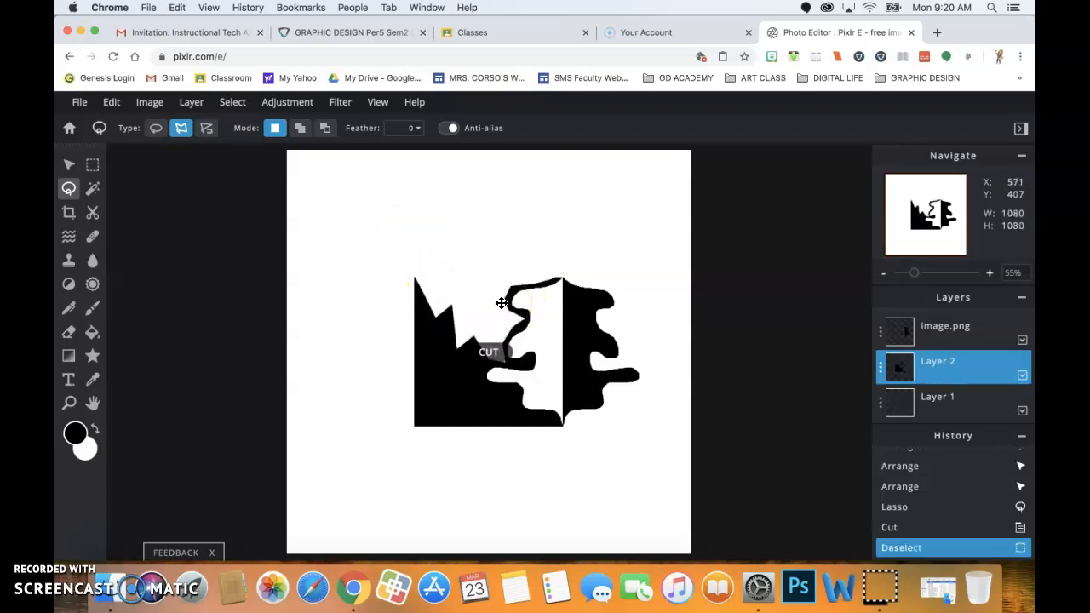
key(super+v)
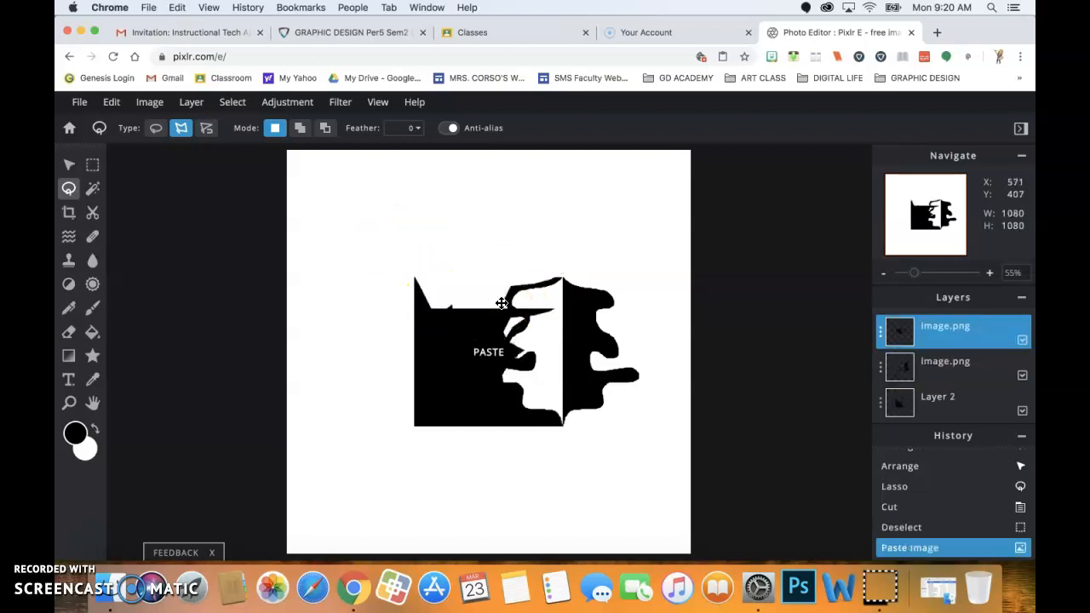
click(67, 166)
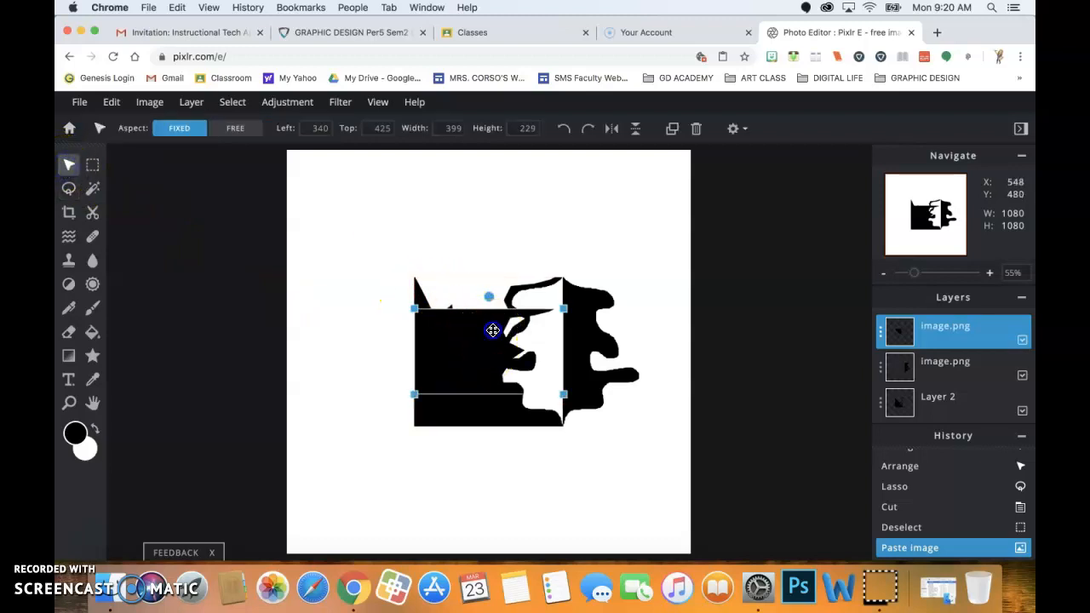
drag(492, 329, 490, 255)
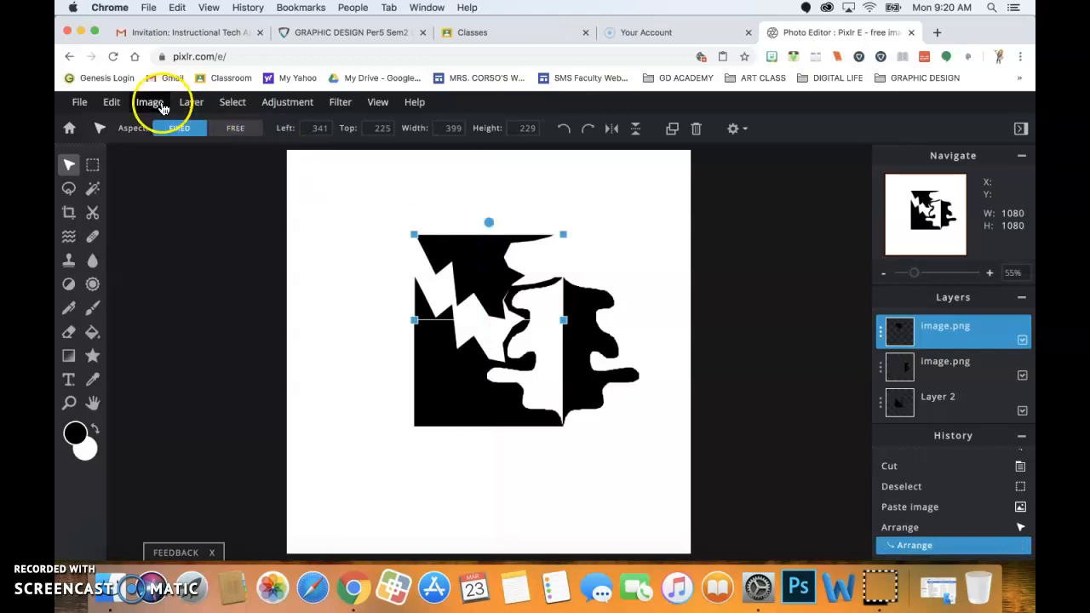
Flip the pasted piece vertically and drag it above the square's top edge.
click(110, 111)
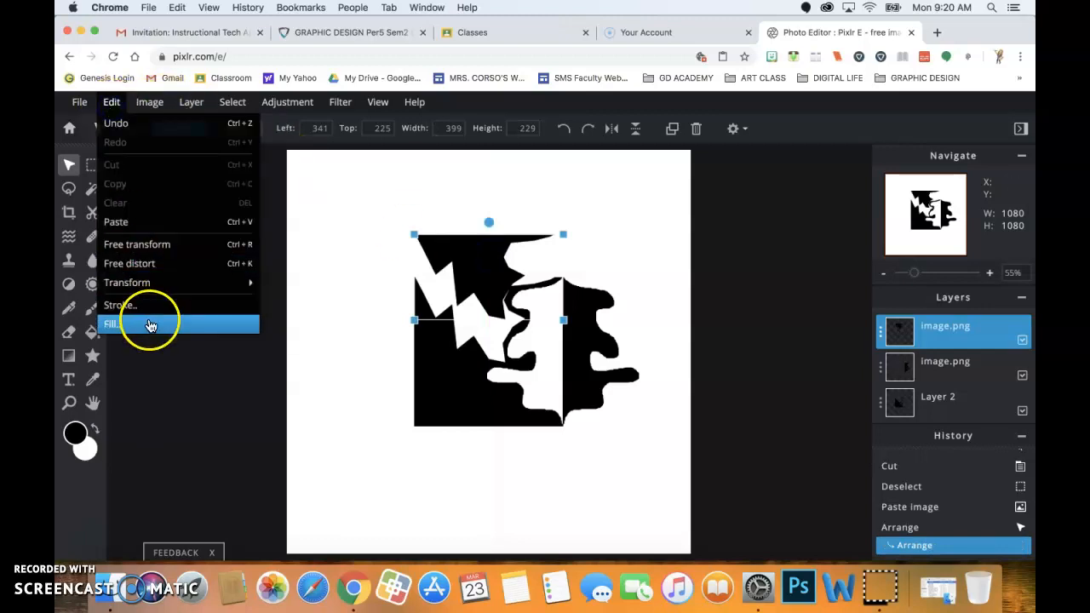
mouse_move(167, 292)
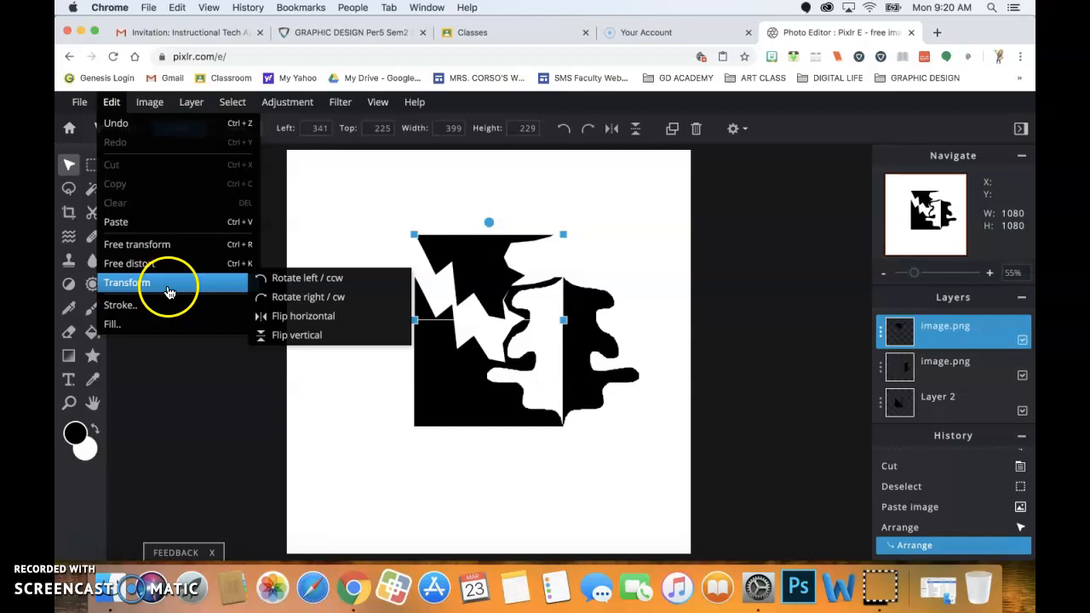
click(111, 103)
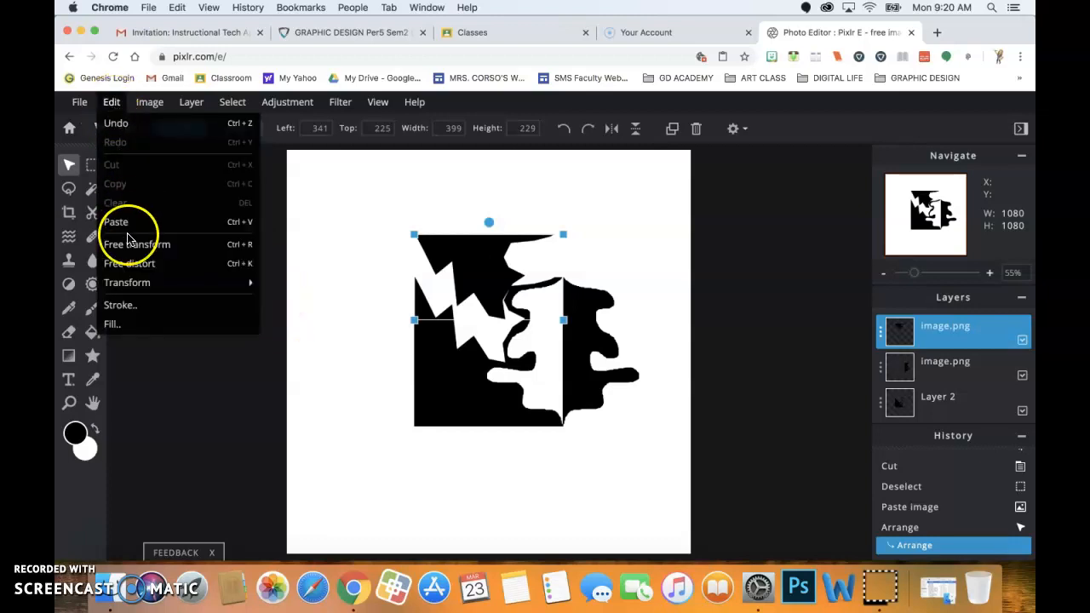
mouse_move(224, 283)
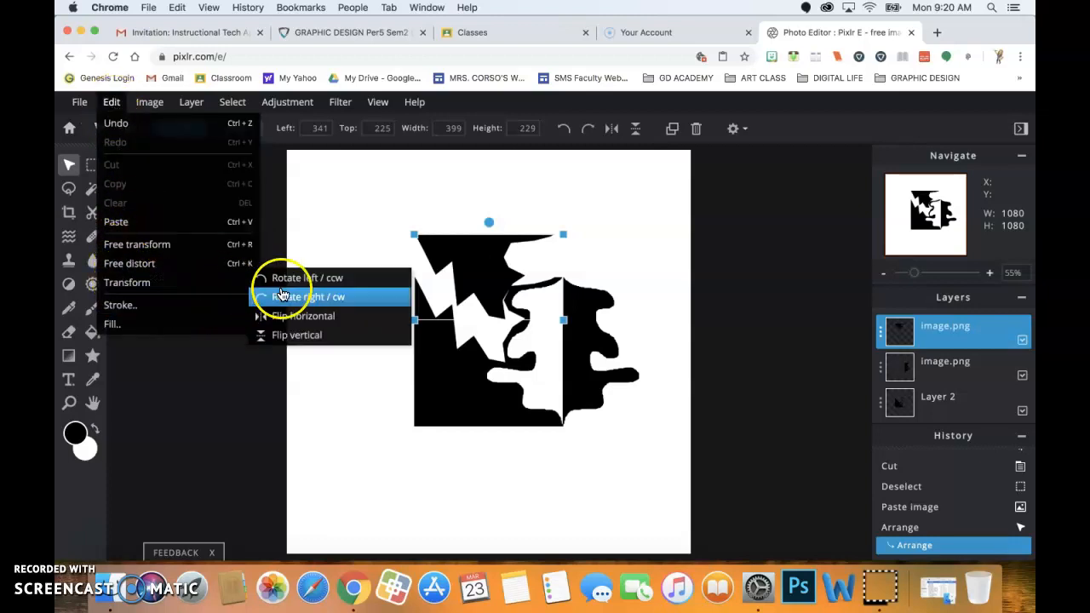
click(282, 337)
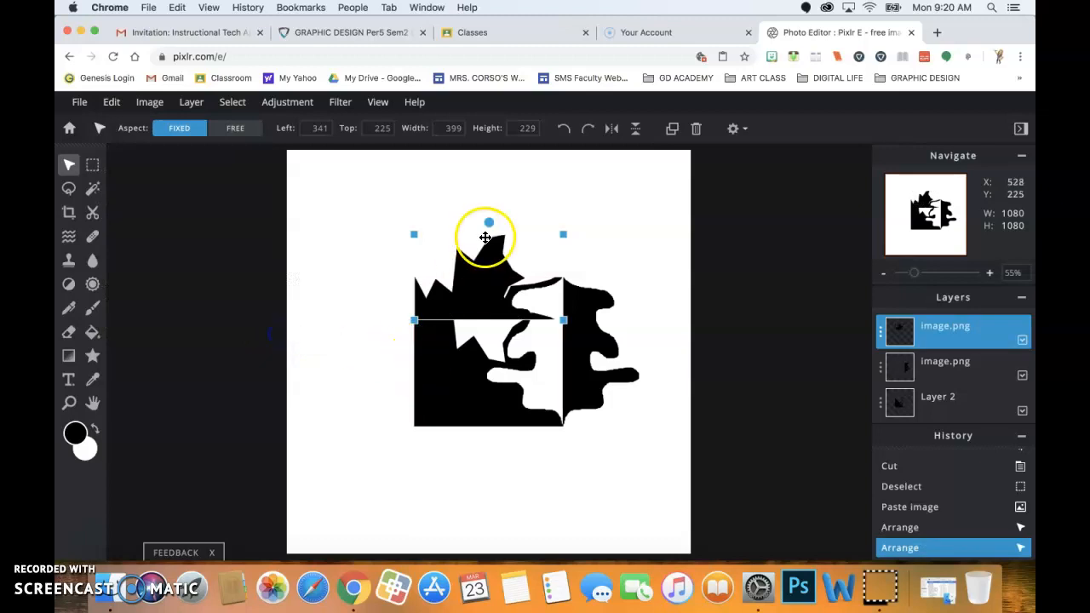
drag(487, 274, 489, 231)
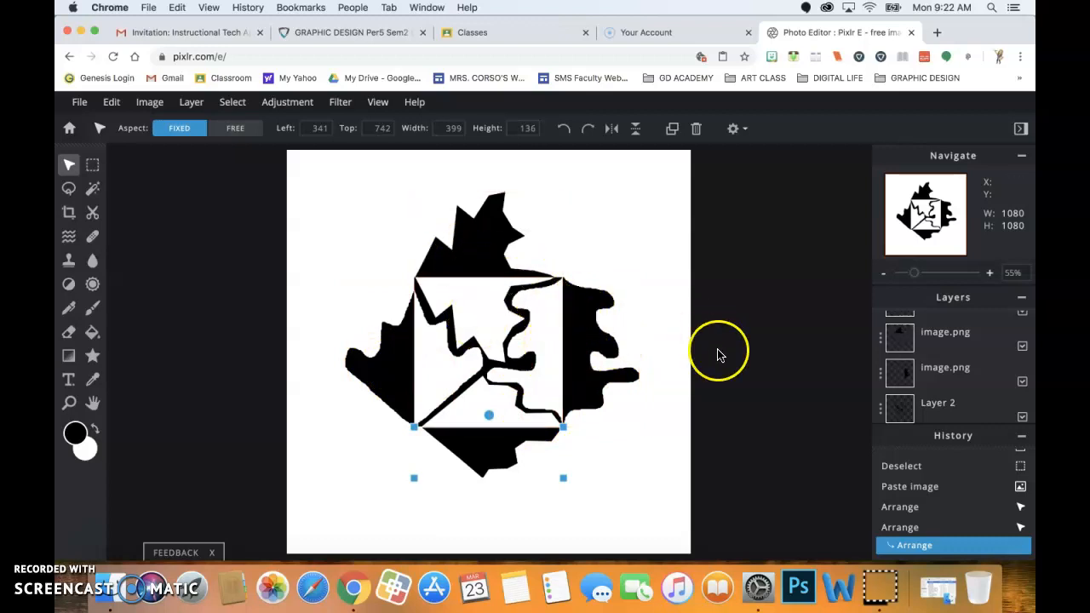
click(492, 244)
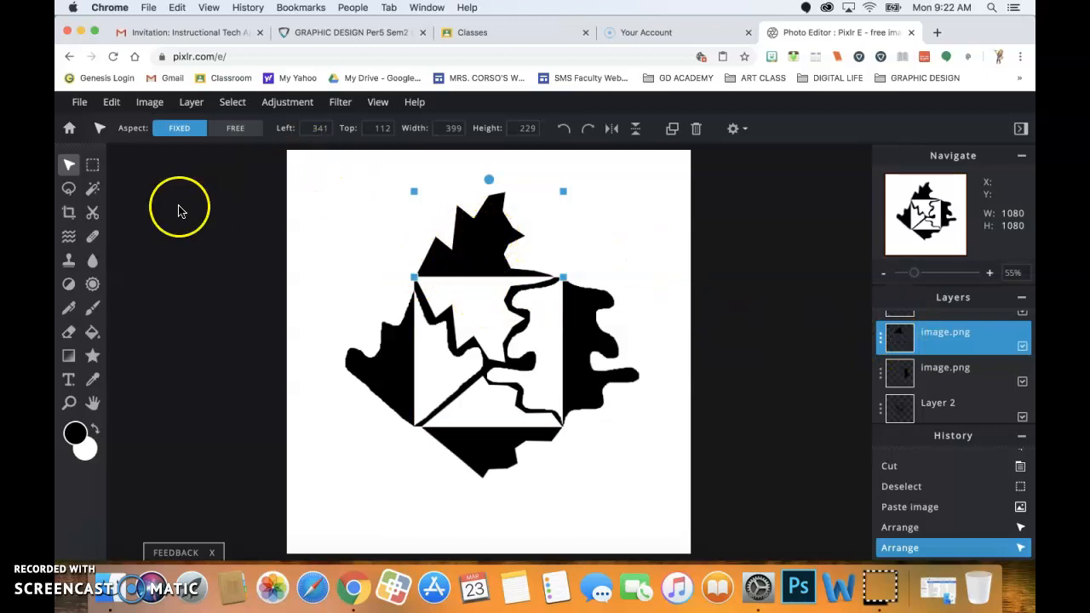
Set the Lasso to Add to selection and loop around small circles inside the top spike.
click(69, 191)
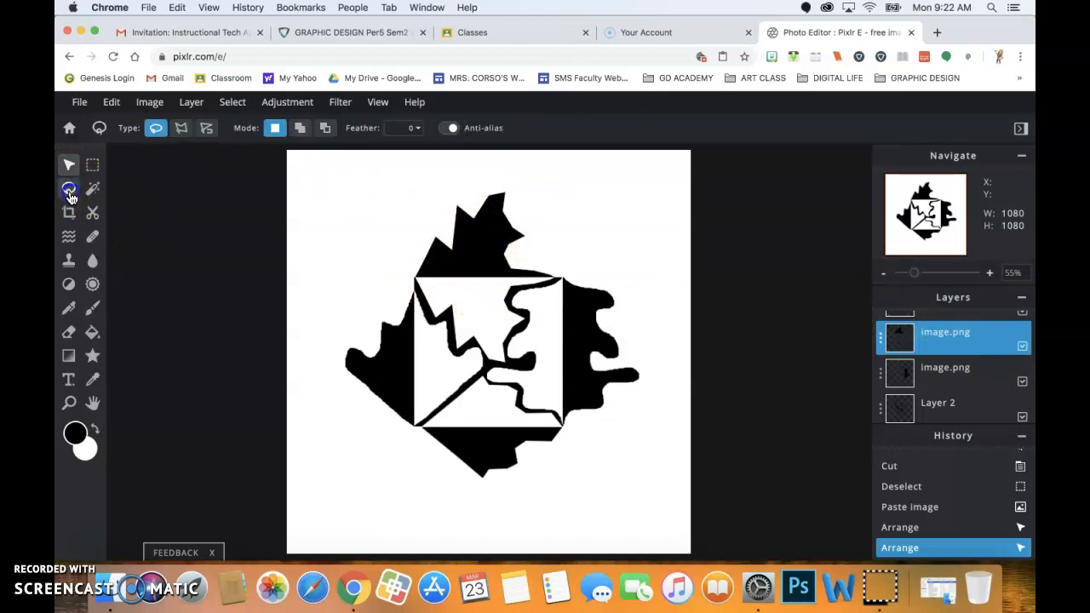
click(300, 130)
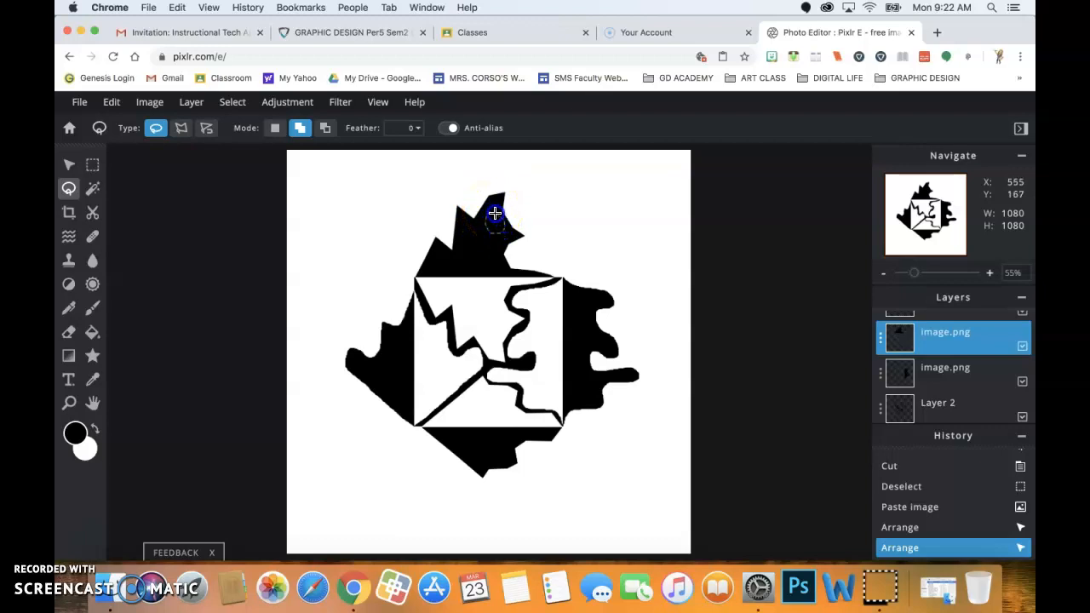
drag(492, 214, 482, 220)
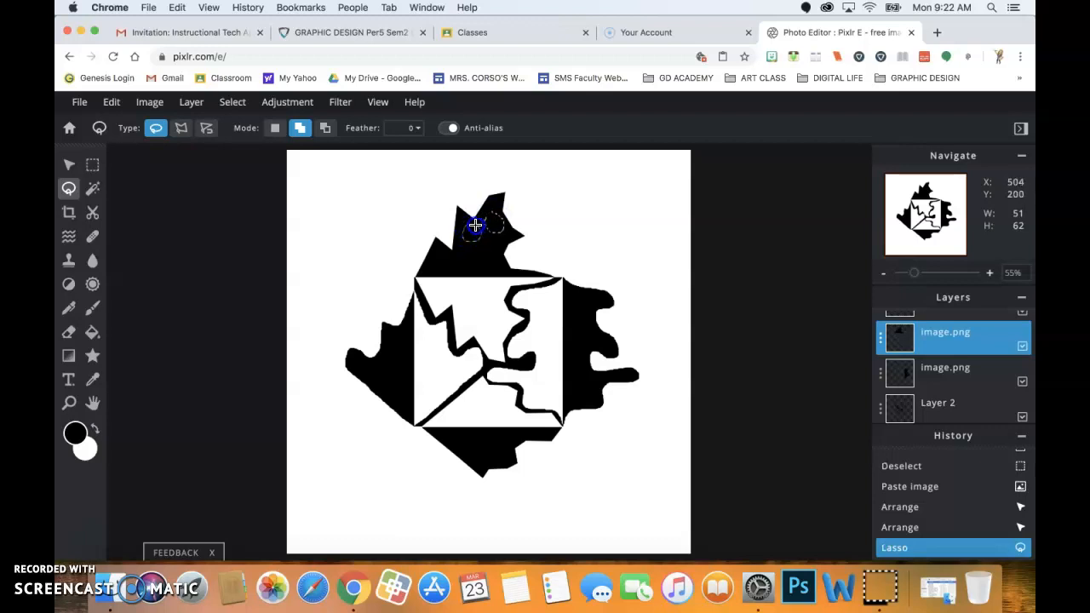
drag(471, 224, 476, 226)
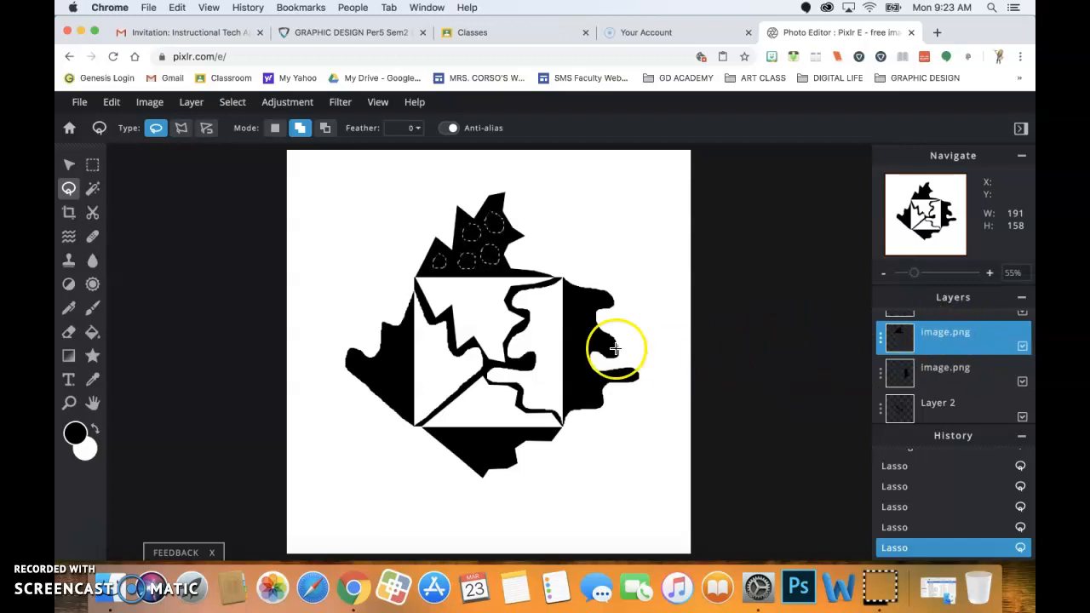
Cut the selected circles out of the spike with Cmd+X and paste them as a new layer.
key(super+x)
key(super+v)
mouse_move(473, 349)
mouse_down()
mouse_move(504, 336)
mouse_move(484, 356)
mouse_up()
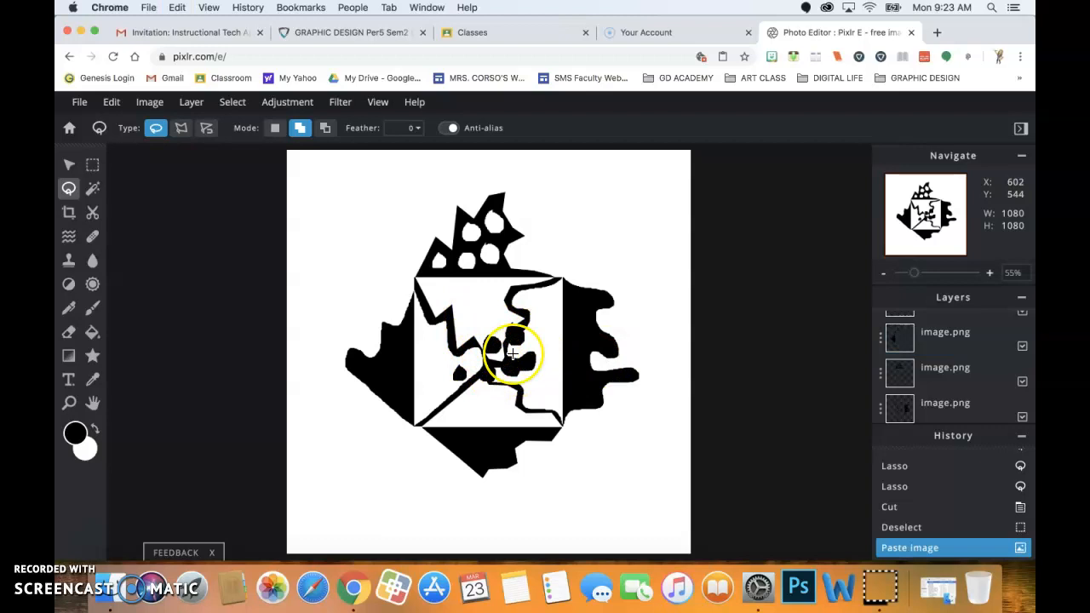
click(69, 164)
click(111, 102)
click(93, 165)
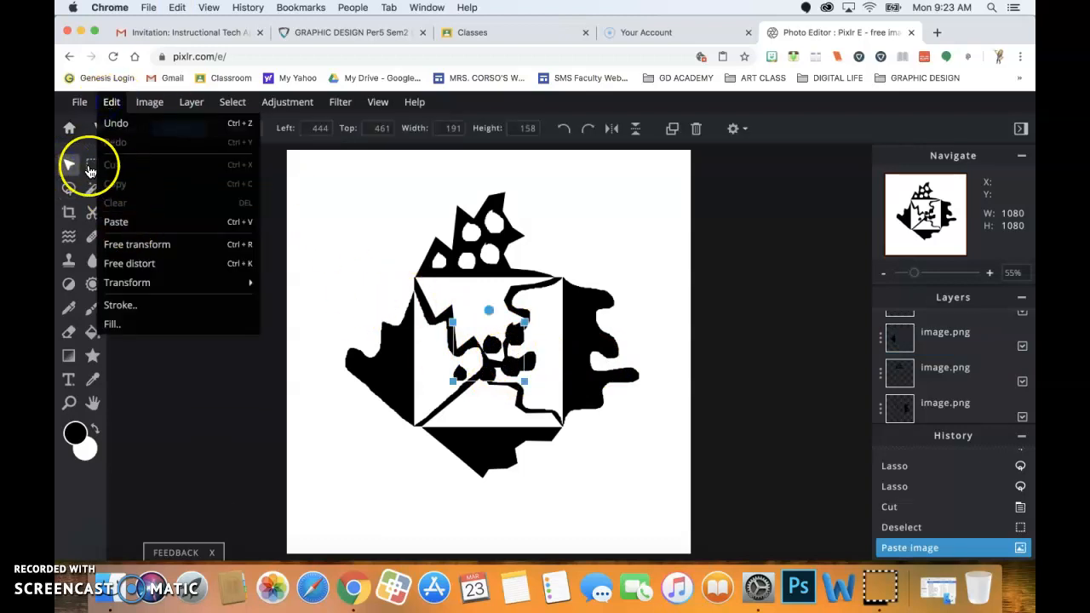
click(66, 167)
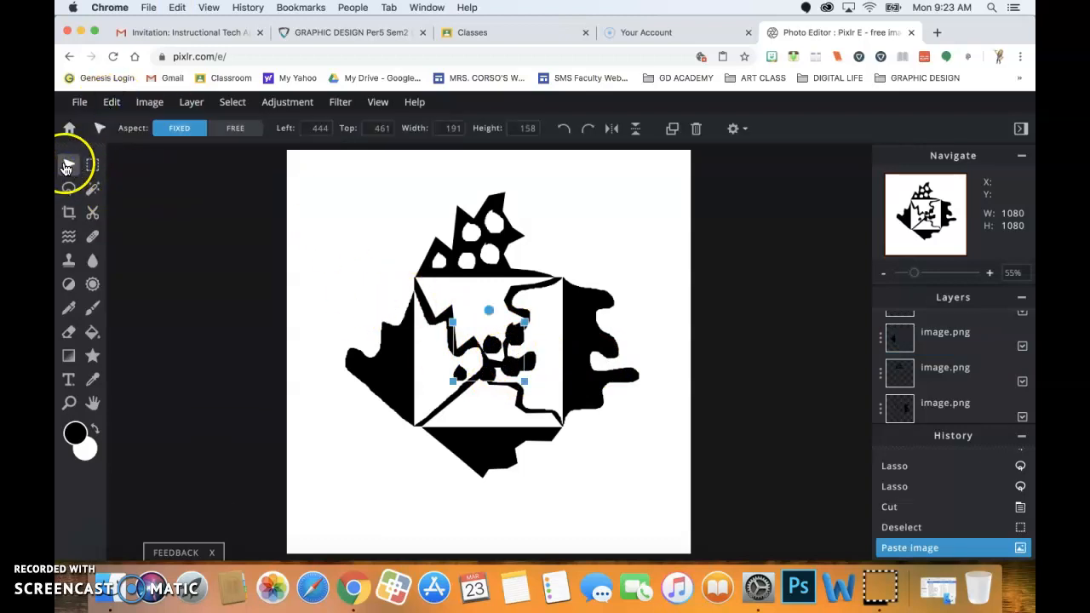
Flip the pasted circles vertically and drag them into the square's upper part.
click(111, 103)
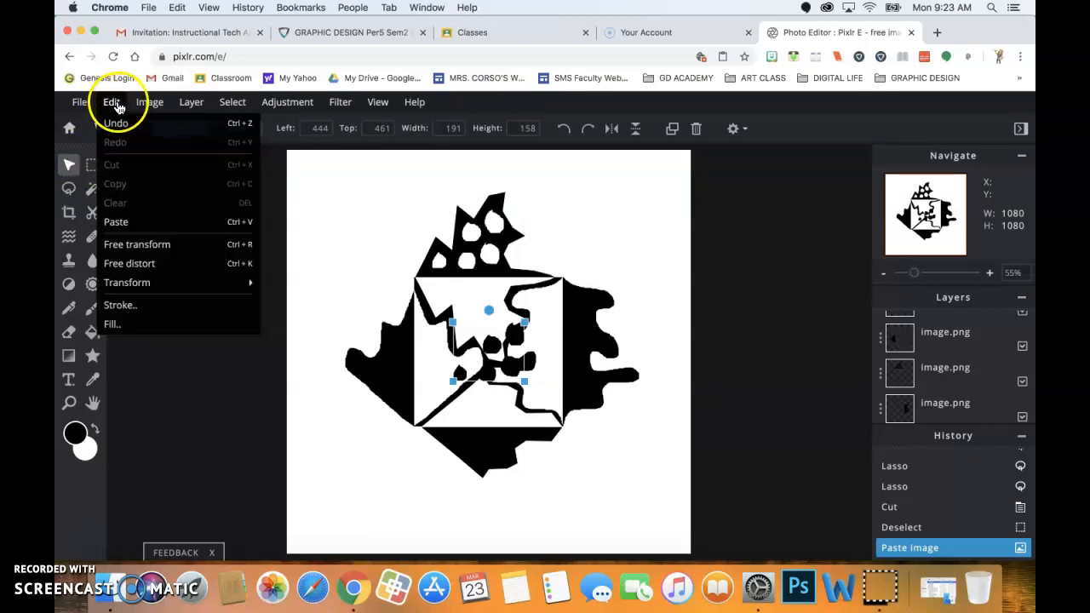
mouse_move(138, 283)
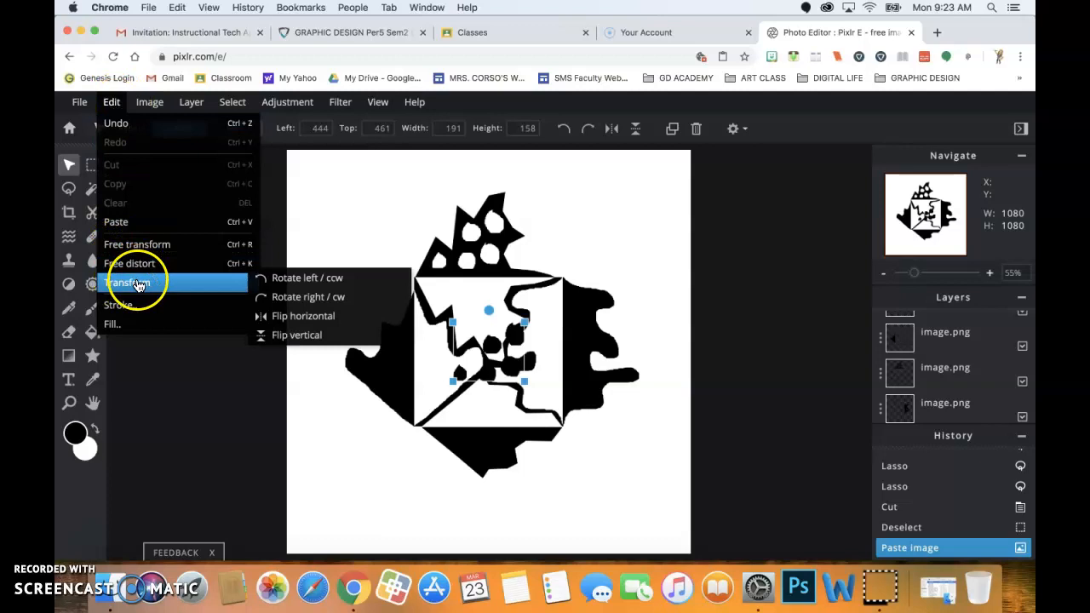
click(306, 336)
drag(486, 351, 471, 291)
scroll(471, 292, down, 2)
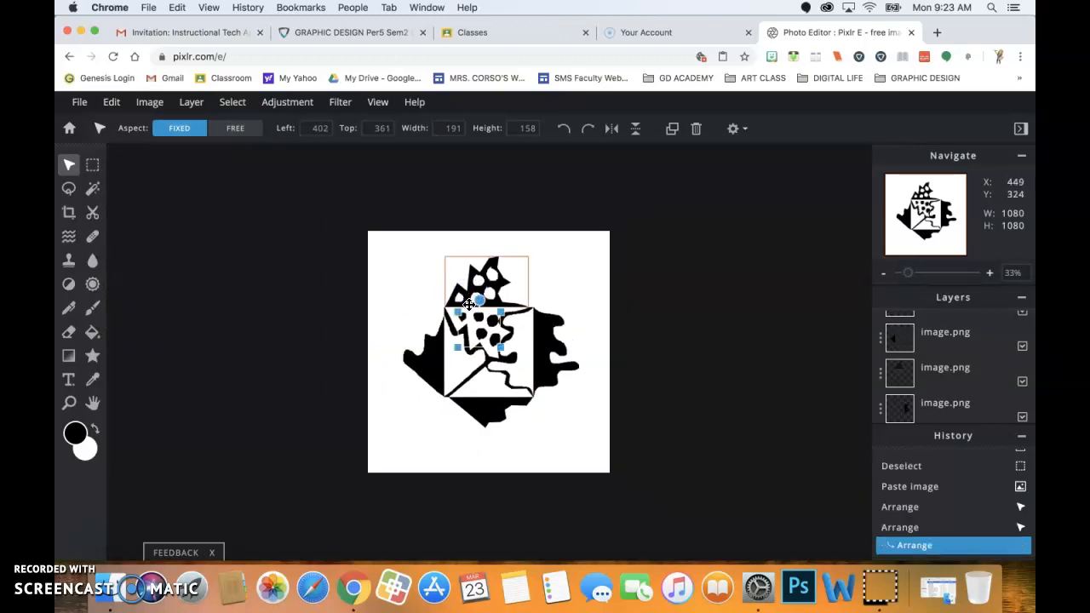
scroll(468, 304, up, 2)
Nudge the flipped black dots up and left inside the square, then deselect.
click(474, 298)
drag(474, 297, 468, 294)
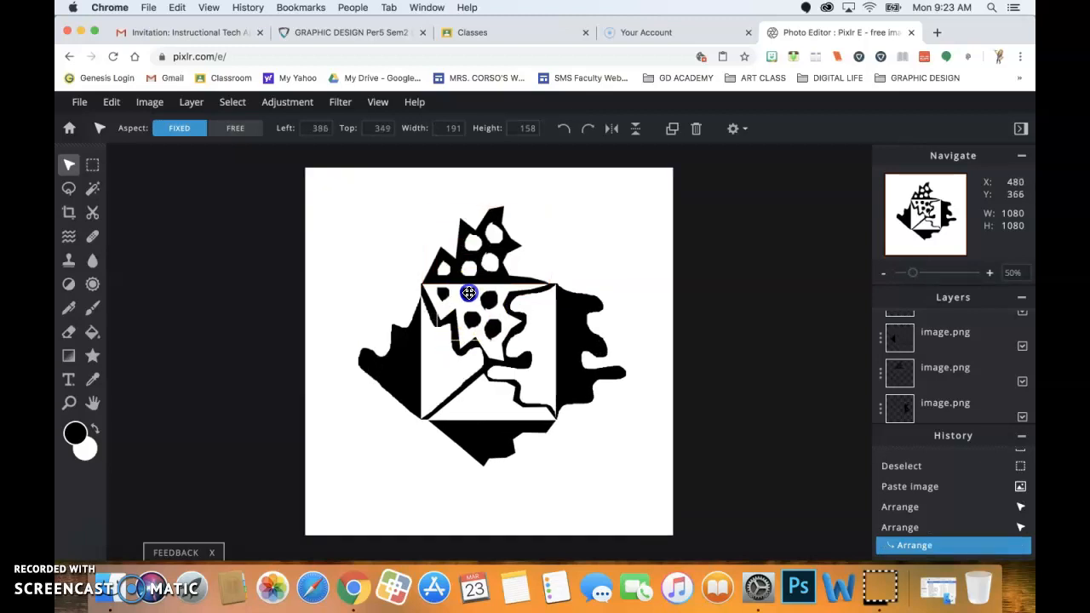
click(672, 260)
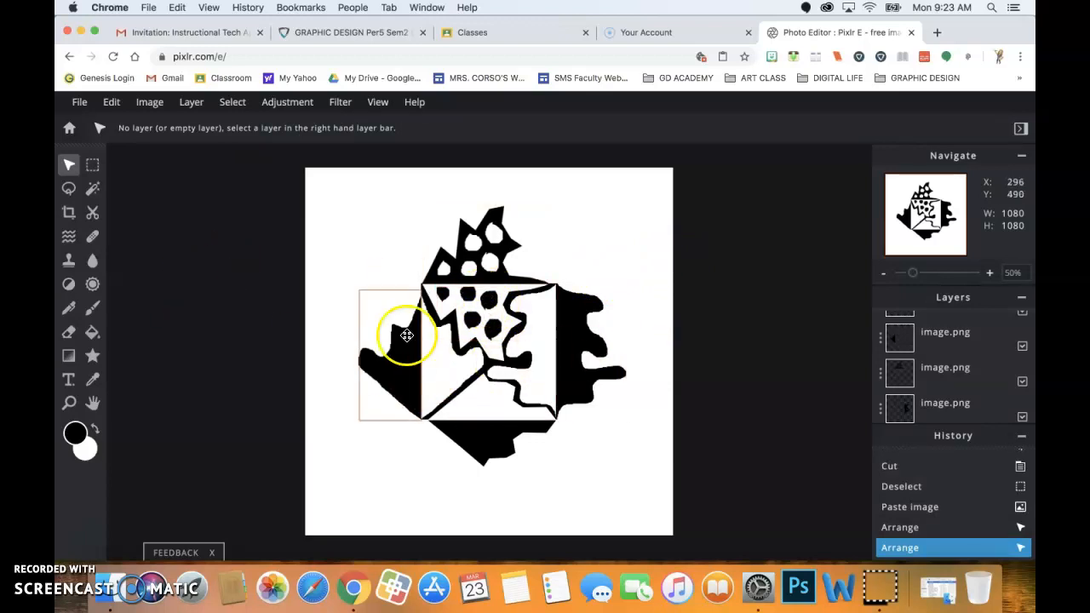
Zoom in on the black dots and select the layer holding them.
click(69, 189)
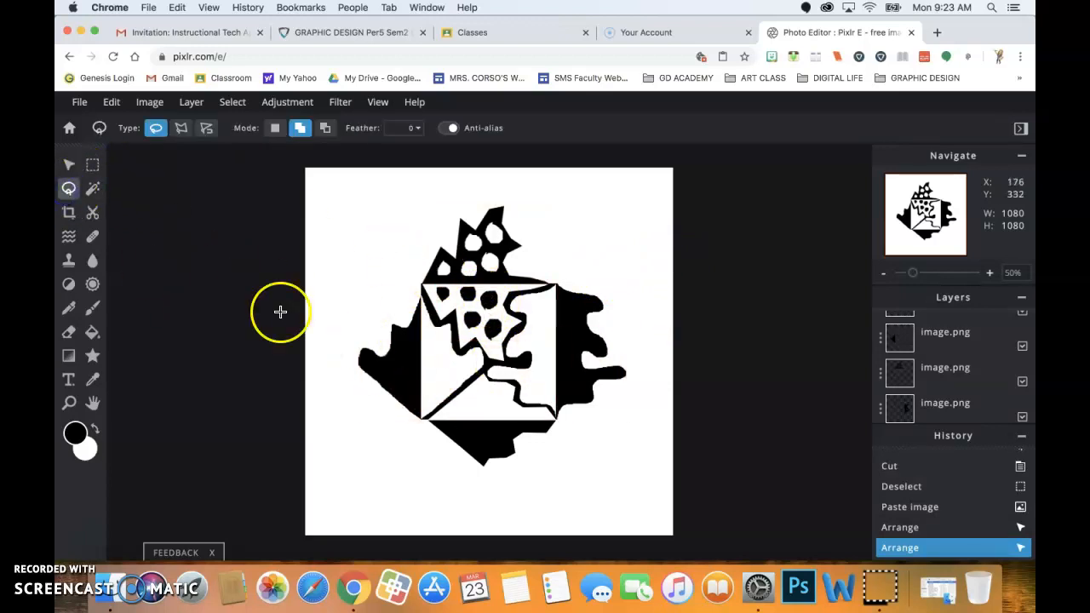
click(70, 403)
click(441, 325)
click(444, 329)
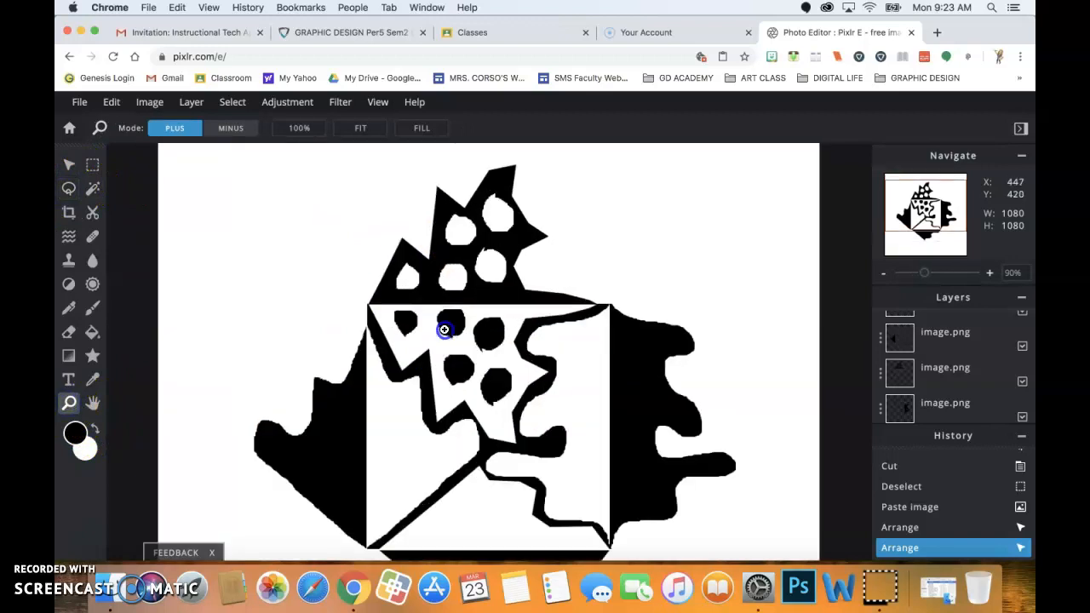
click(444, 330)
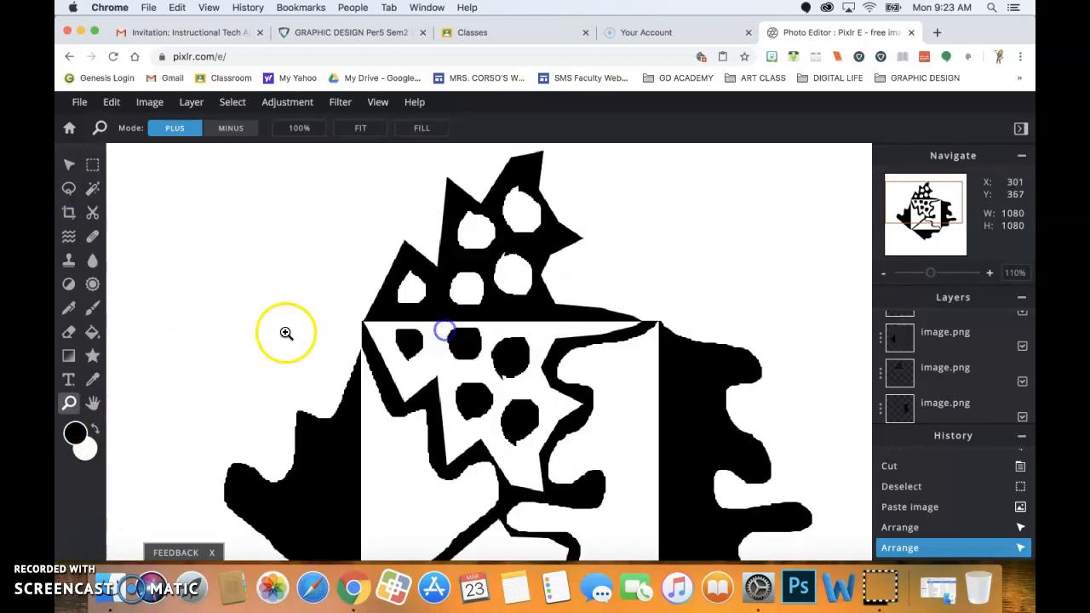
click(73, 188)
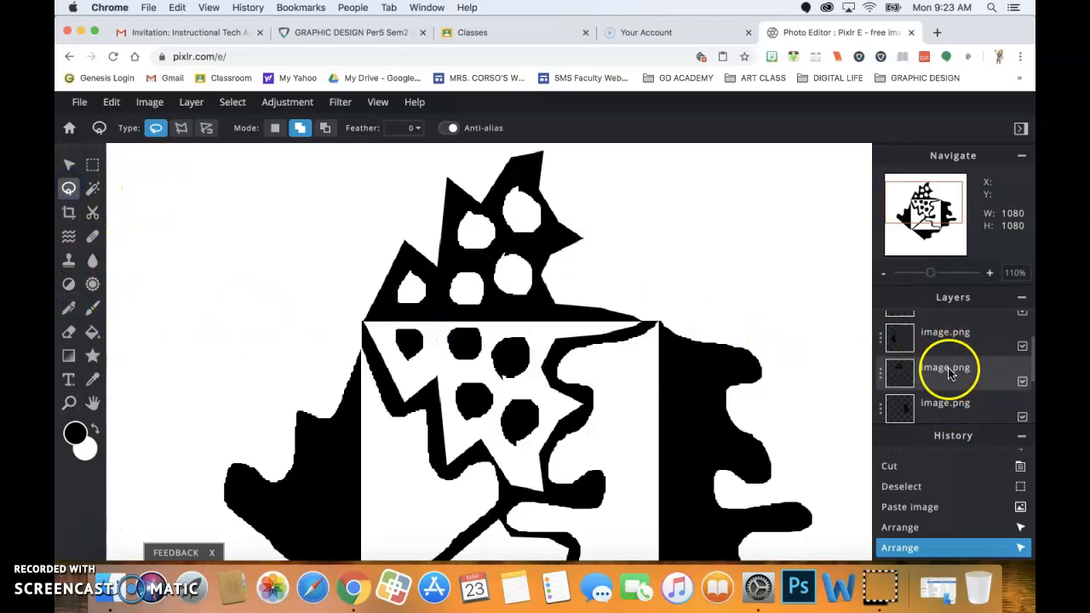
click(70, 165)
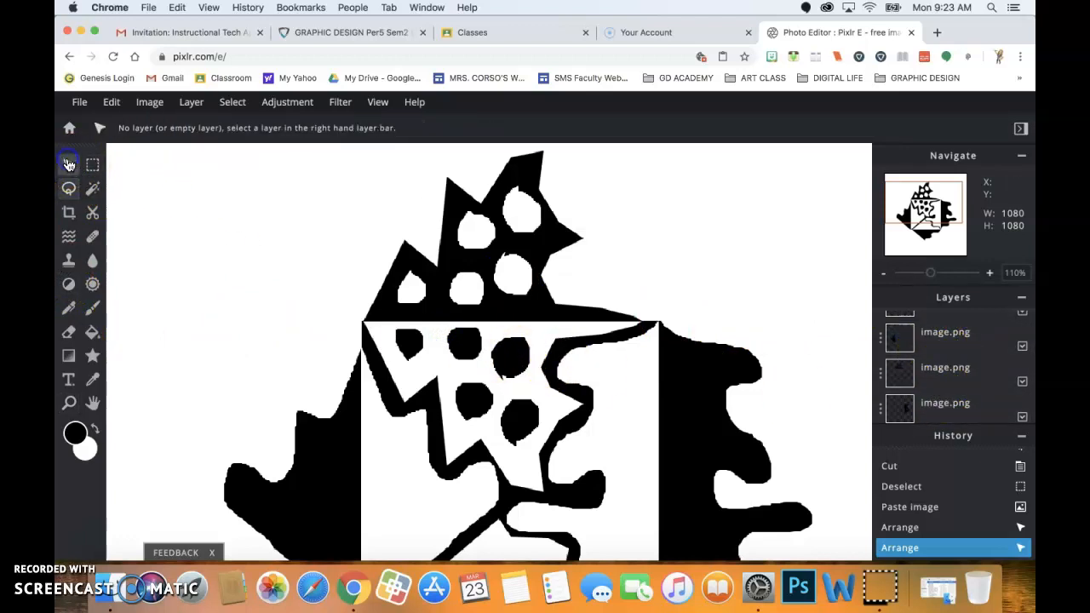
click(505, 355)
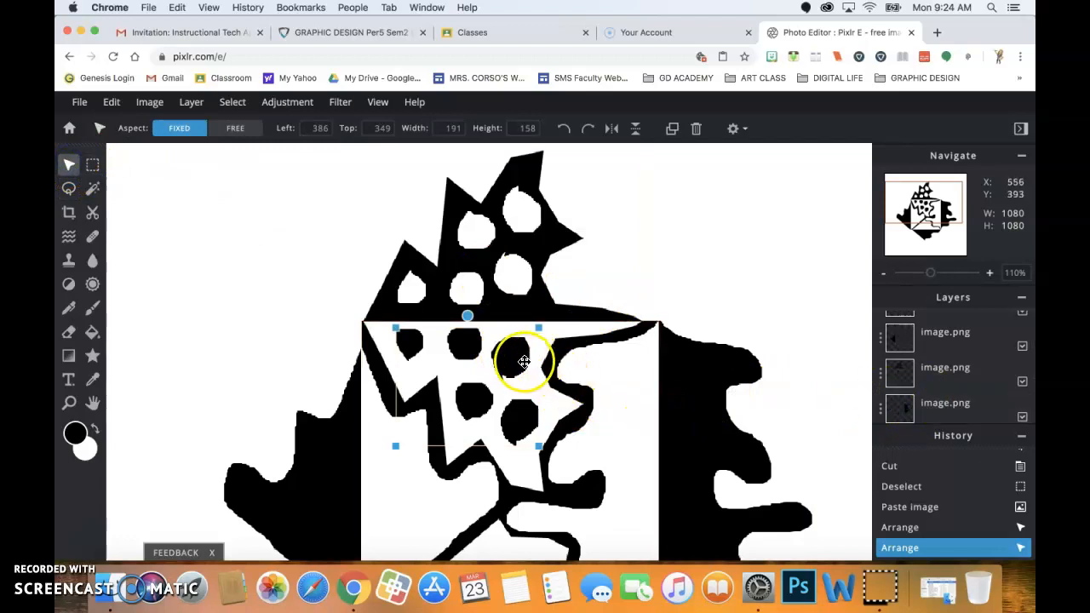
scroll(1016, 398, up, 3)
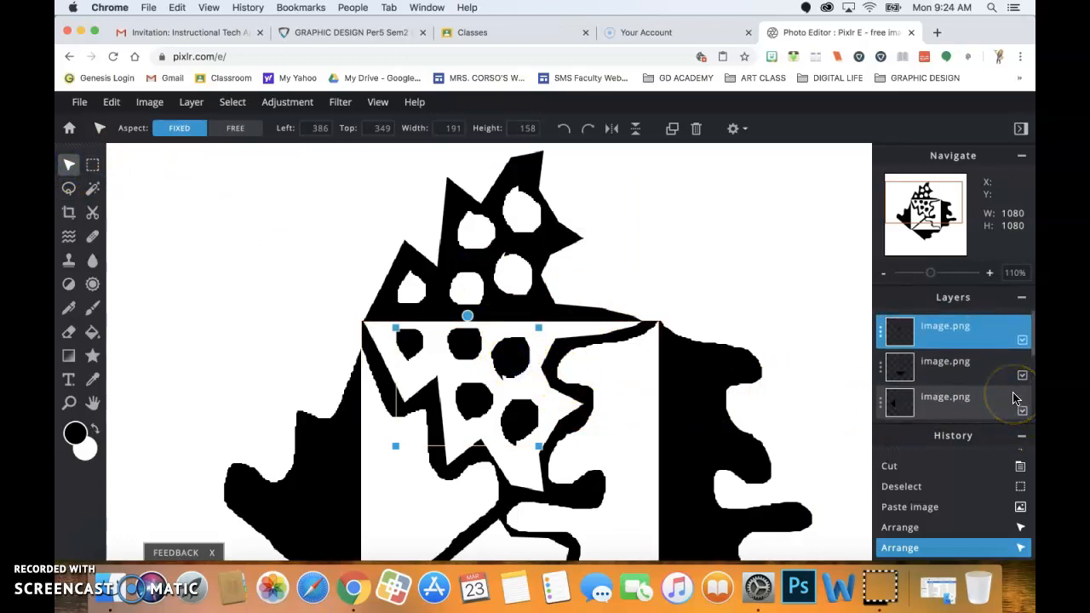
click(69, 188)
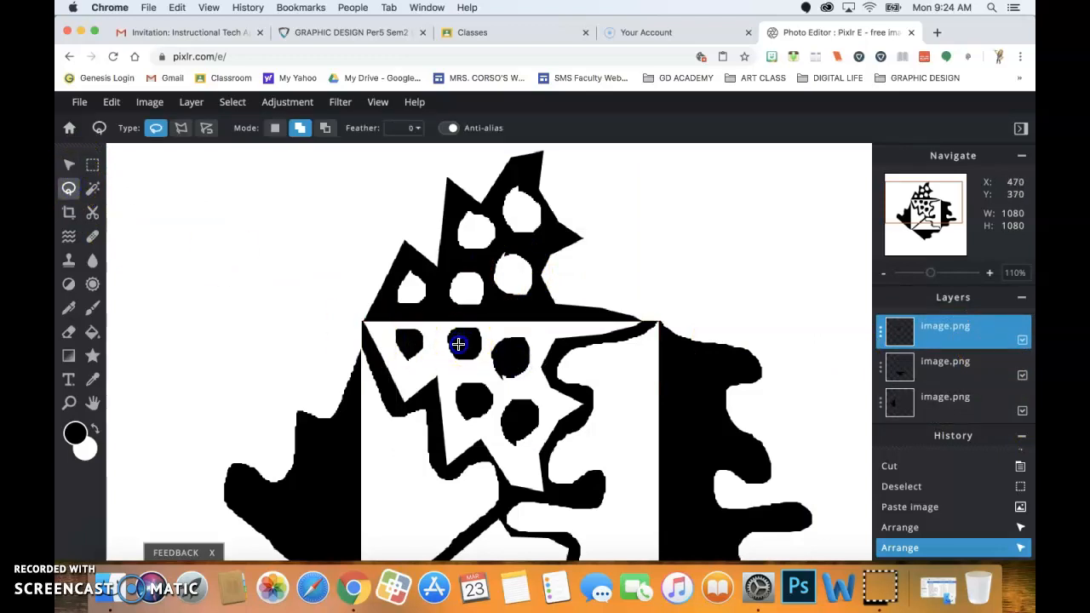
Lasso the centre of each black dot, adding all five to the selection.
drag(462, 336, 509, 344)
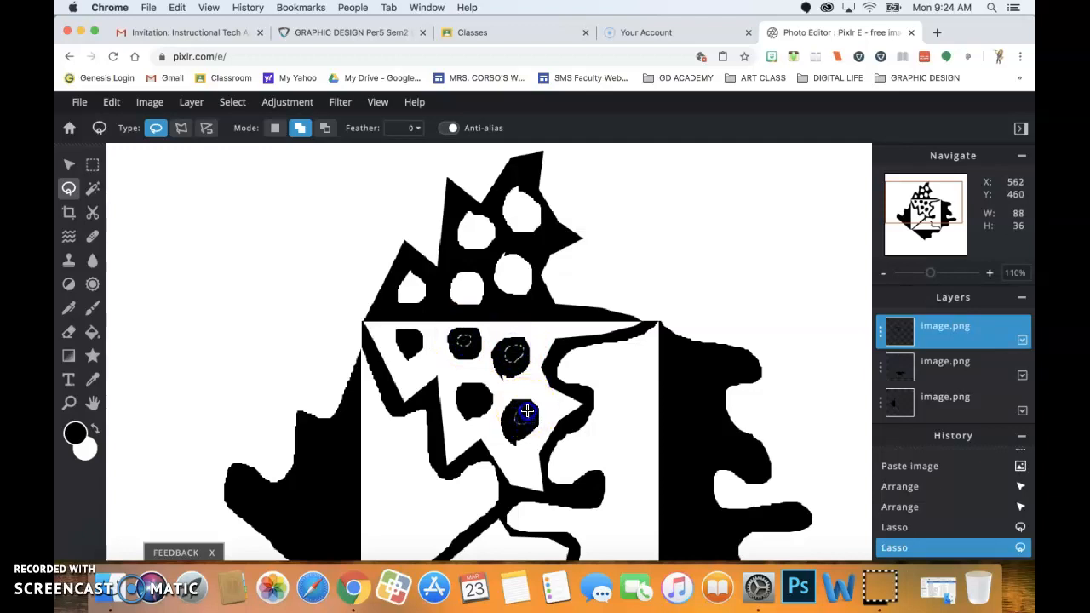
drag(522, 408, 521, 411)
drag(462, 390, 467, 391)
drag(411, 344, 412, 344)
drag(411, 337, 407, 338)
scroll(484, 338, up, 1)
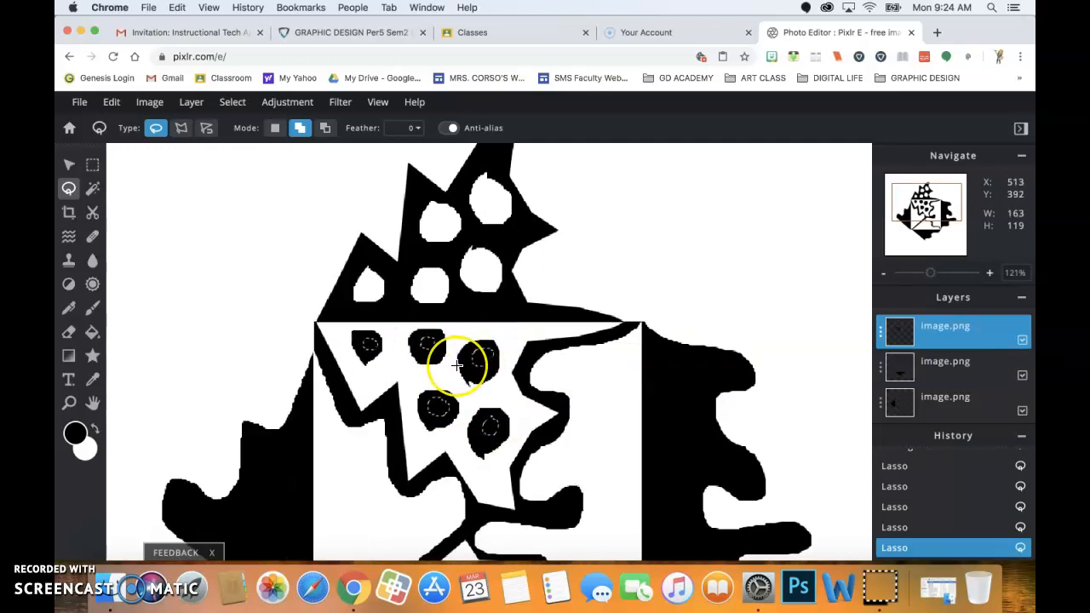
Cut the centres out to leave rings, paste them, and flip the pasted layer vertically.
key(super+x)
key(super+v)
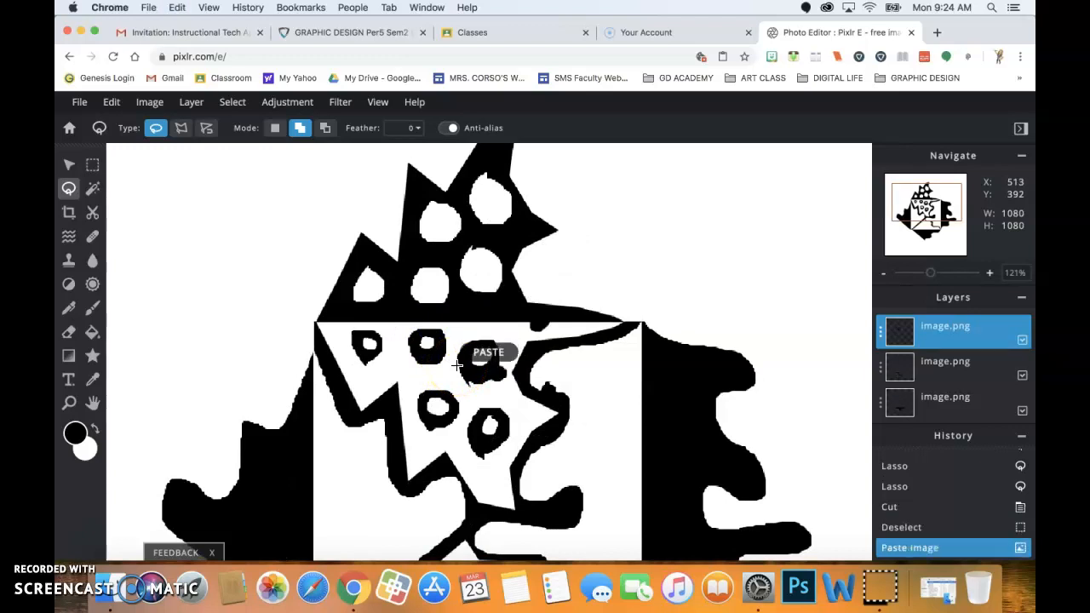
click(112, 102)
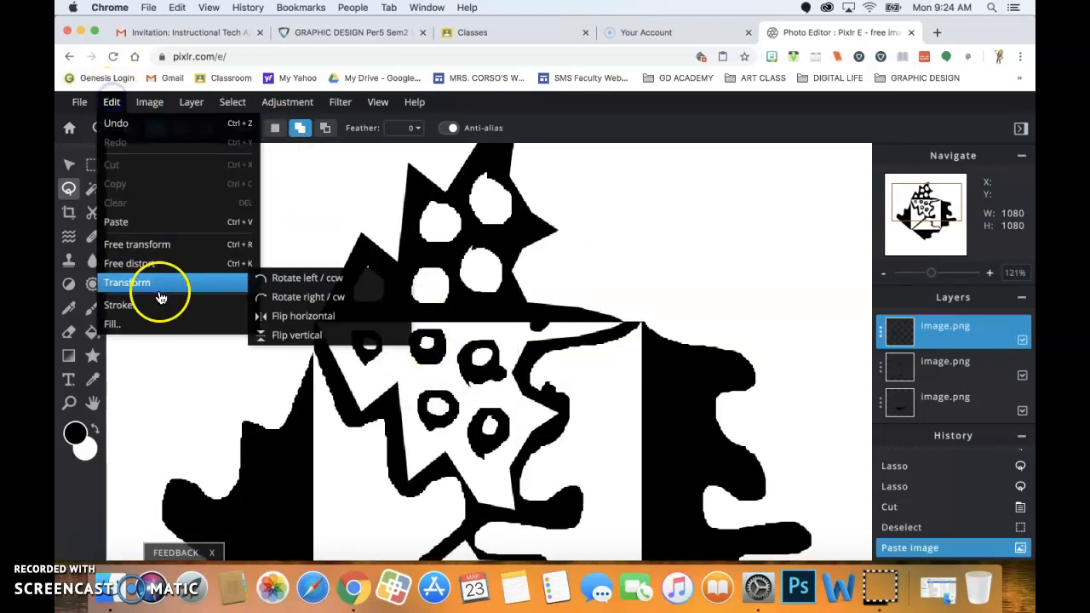
mouse_move(151, 285)
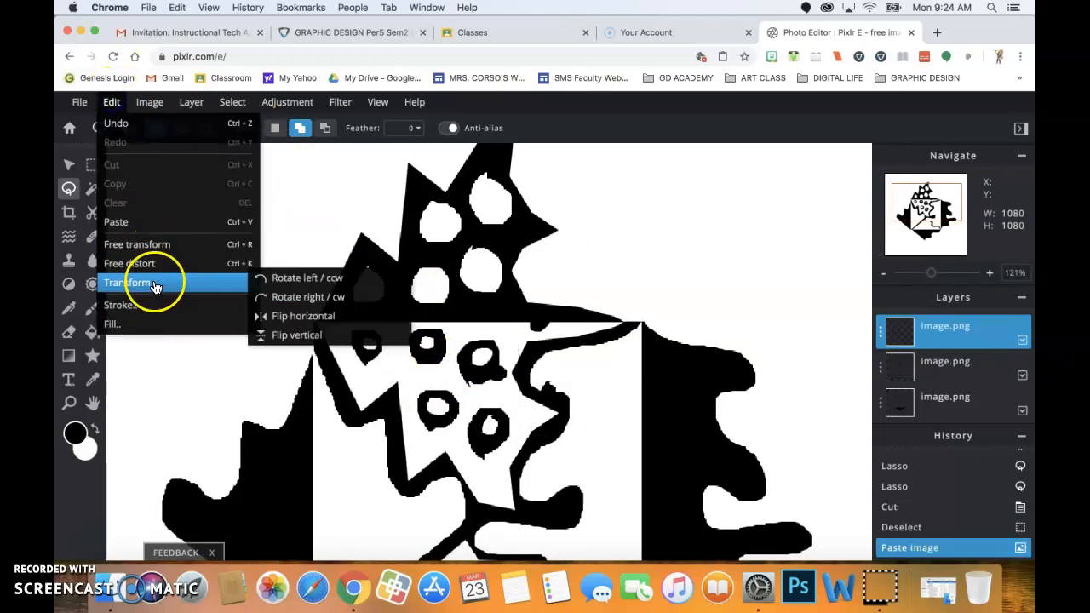
click(288, 336)
click(70, 164)
click(401, 302)
Drag the flipped dots layer into the top spike's white holes, giving each a black centre, and fit the image to screen.
drag(499, 328, 444, 224)
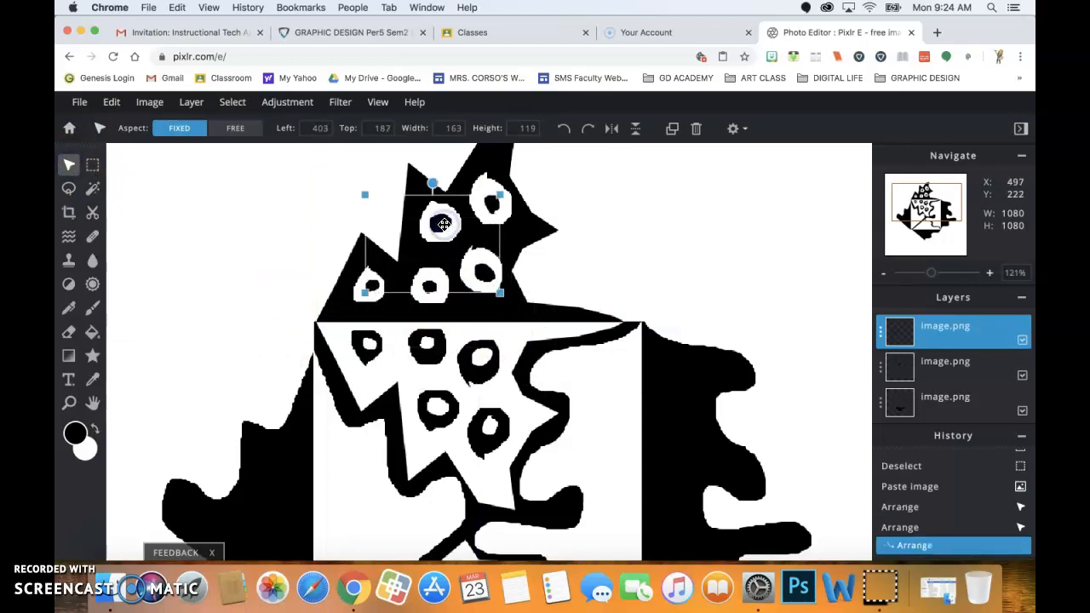
key(super+0)
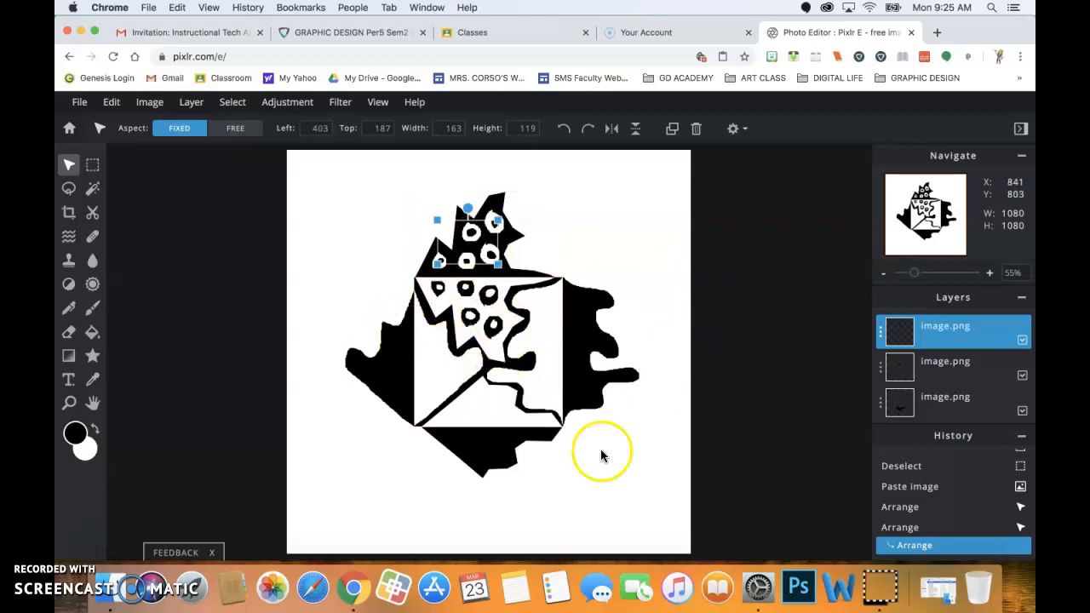
click(609, 339)
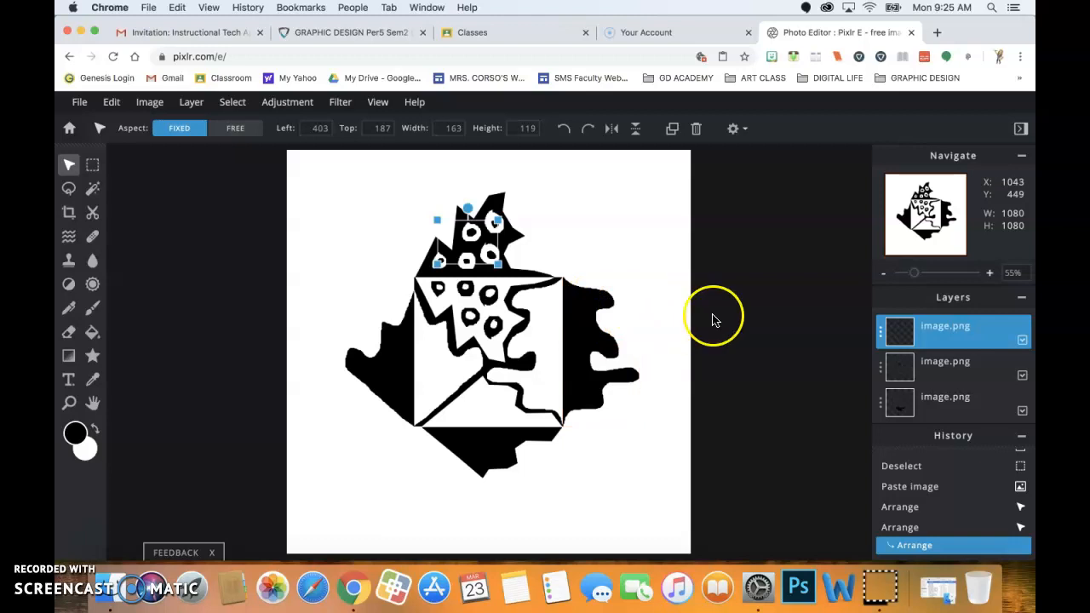